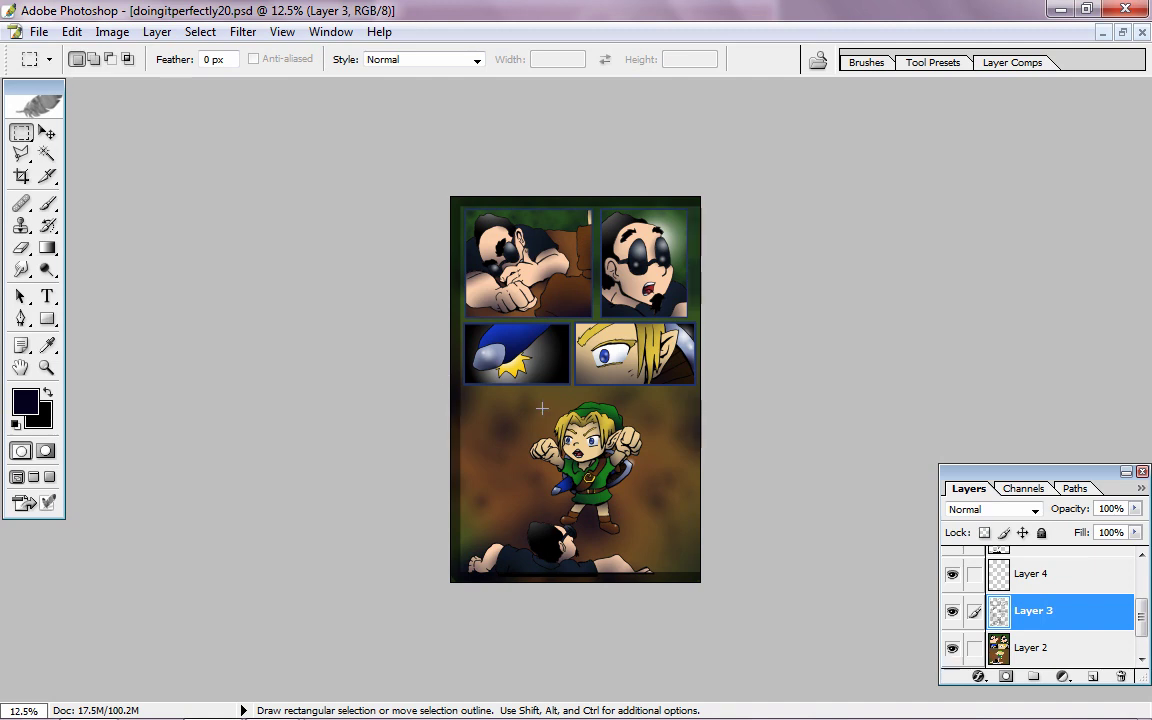
Magic-wand select Link's close-up eye panel on Layer 2, then return to Layer 3
left_click(46, 154)
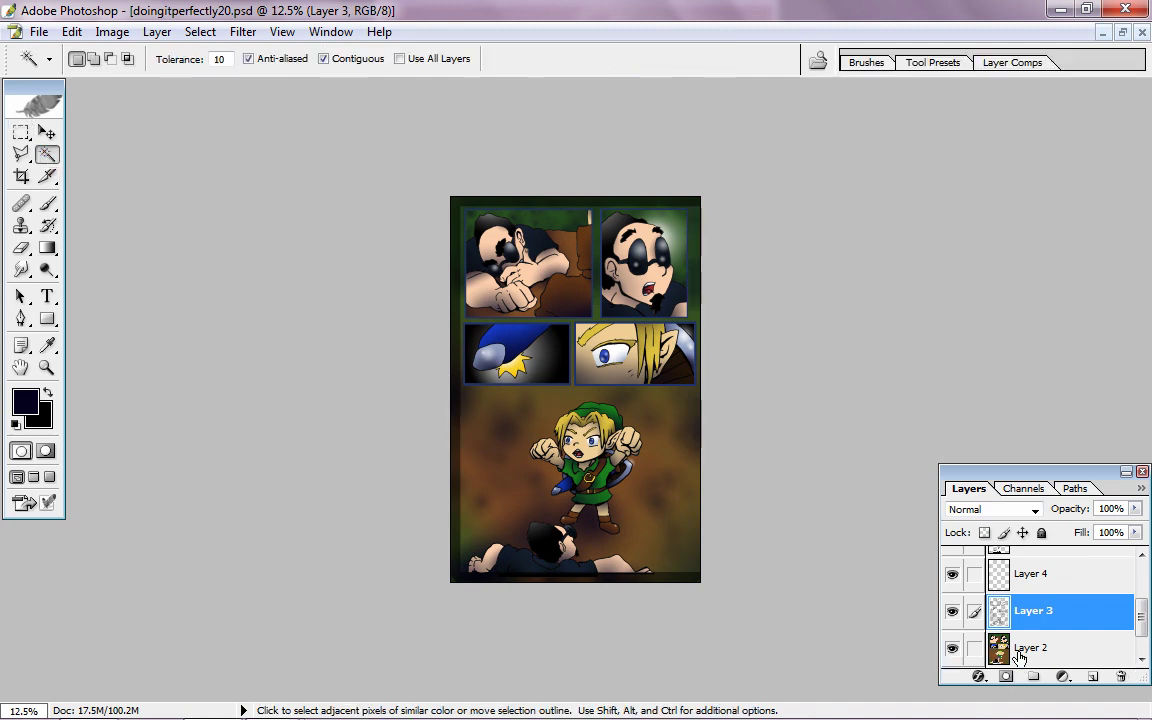
key("alt+bracketleft")
left_click(621, 333)
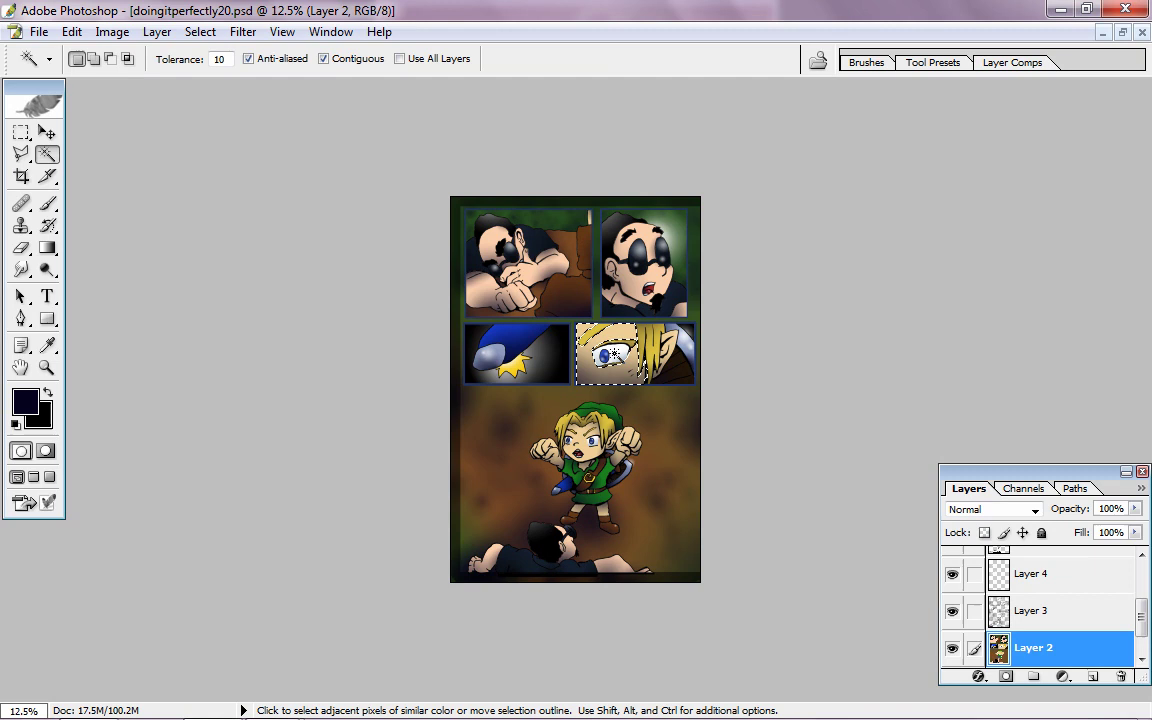
left_click(1040, 610)
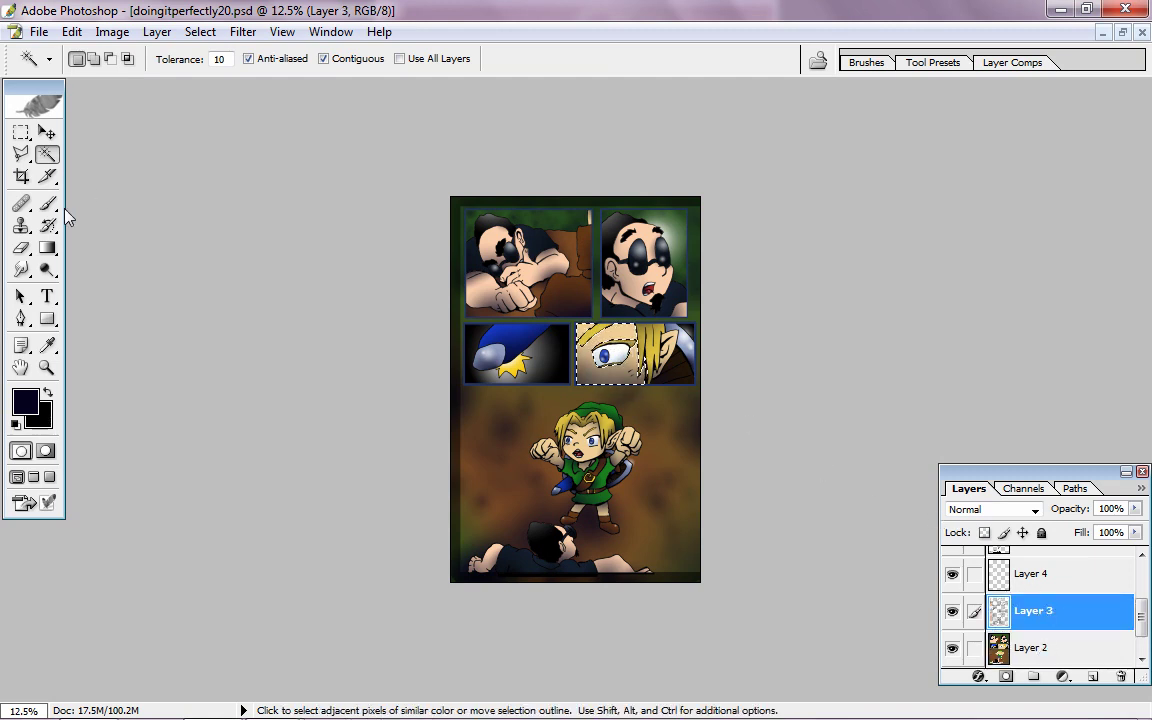
left_click(47, 248)
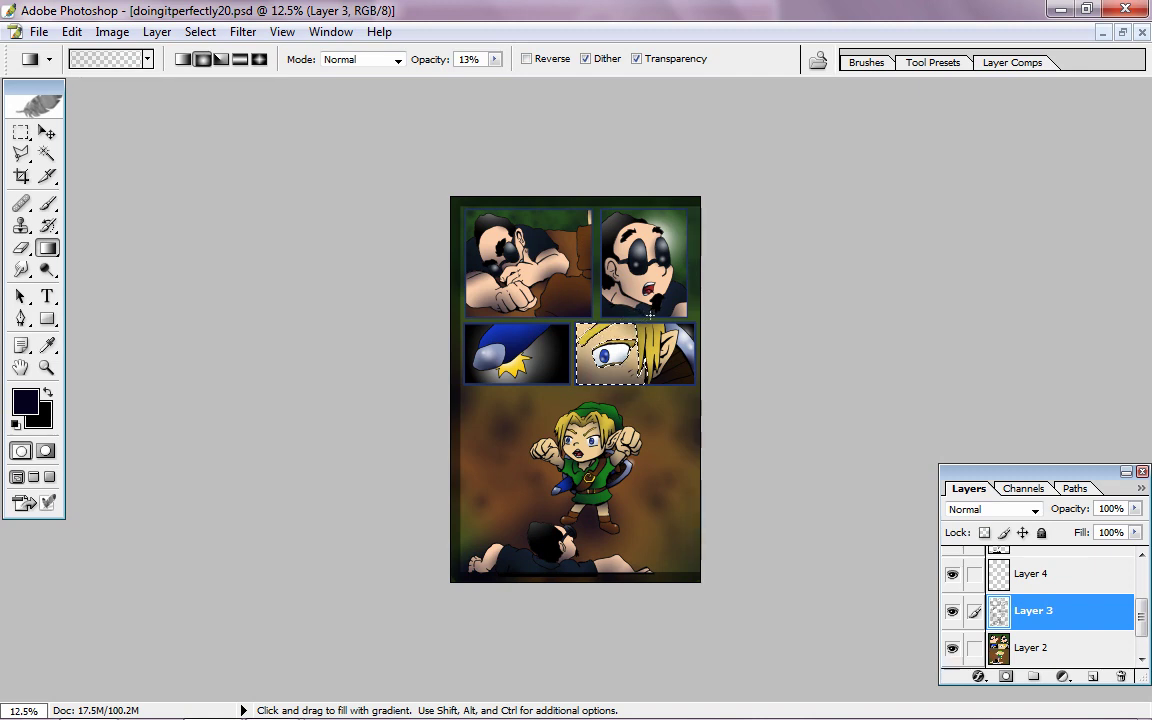
Deselect the shaded eye panel with Ctrl+D
key("ctrl+d")
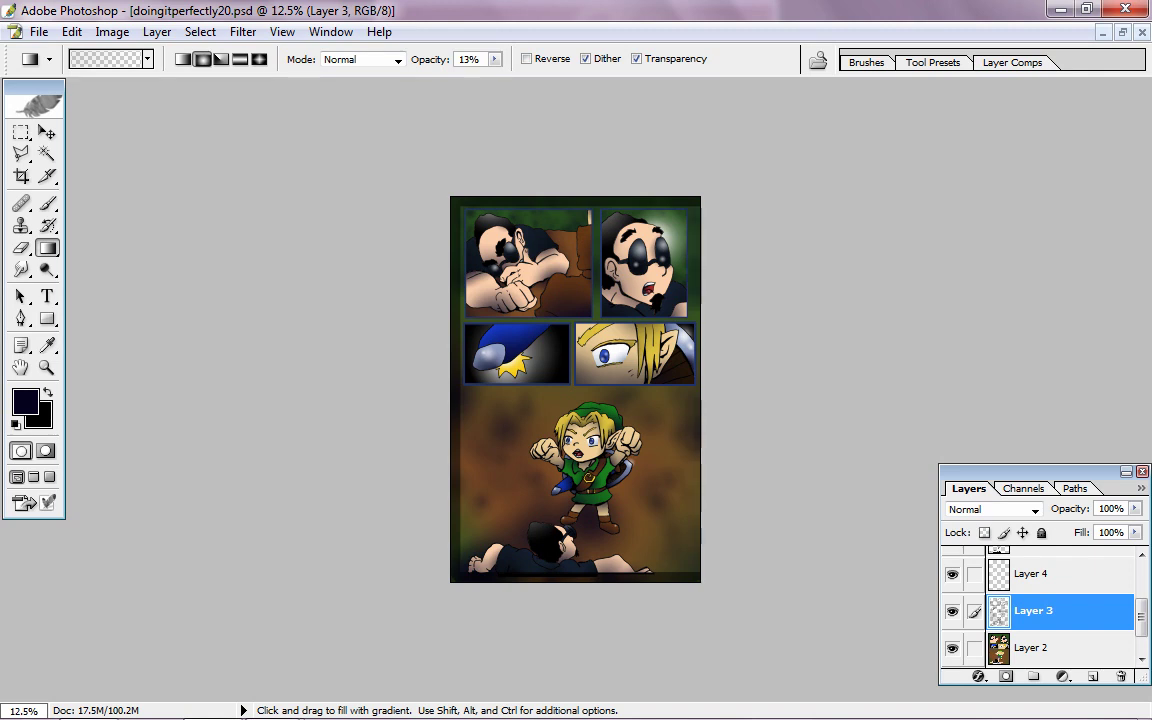
Zoom in and scroll to inspect the comic page, ending at the full-page view
key("ctrl+plus")
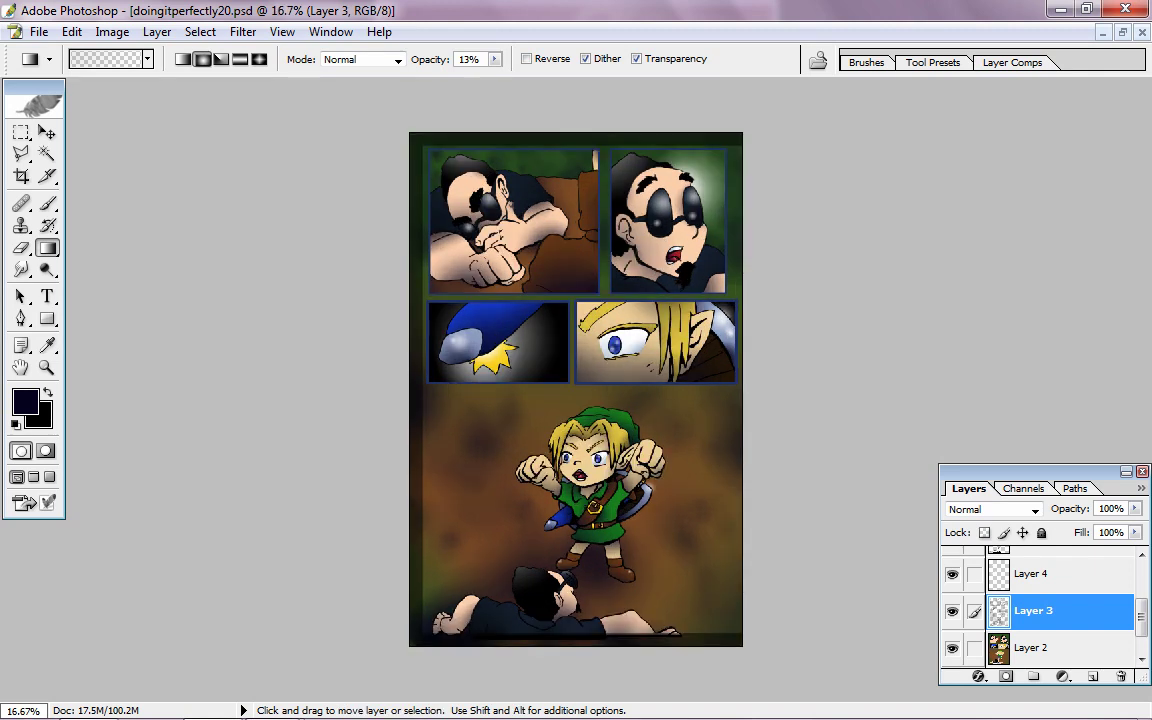
key("ctrl+plus")
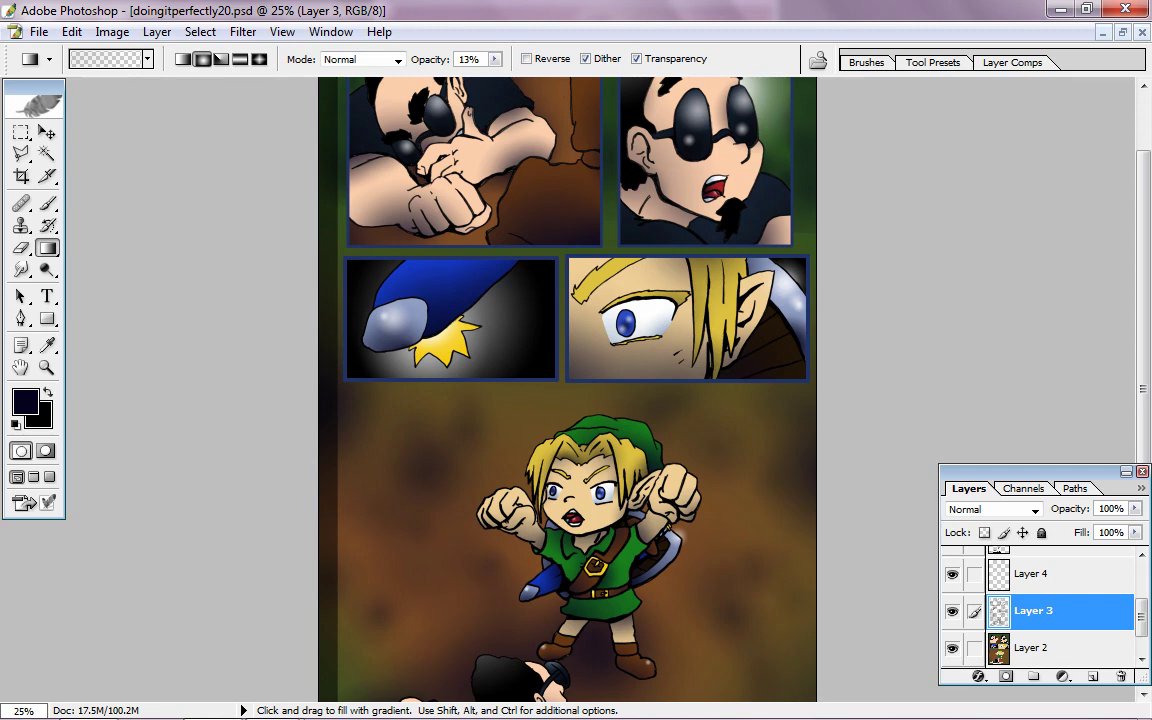
scroll(567, 390, "up", 2)
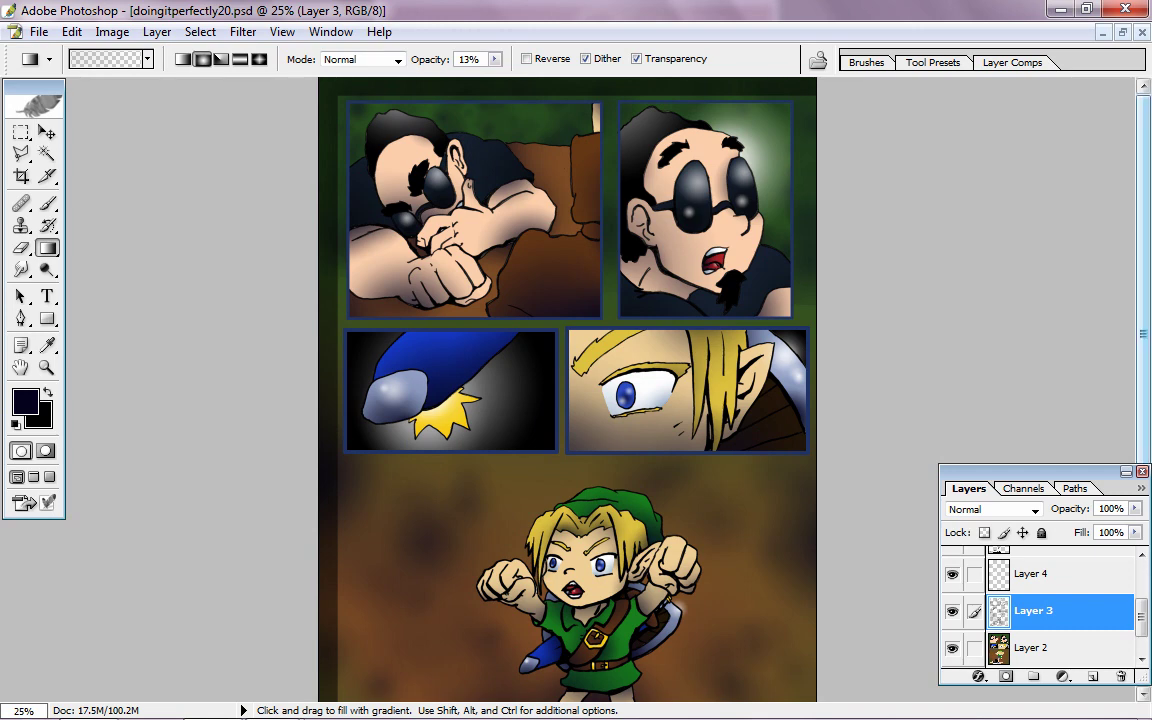
scroll(567, 390, "down", 4)
scroll(567, 390, "up", 4)
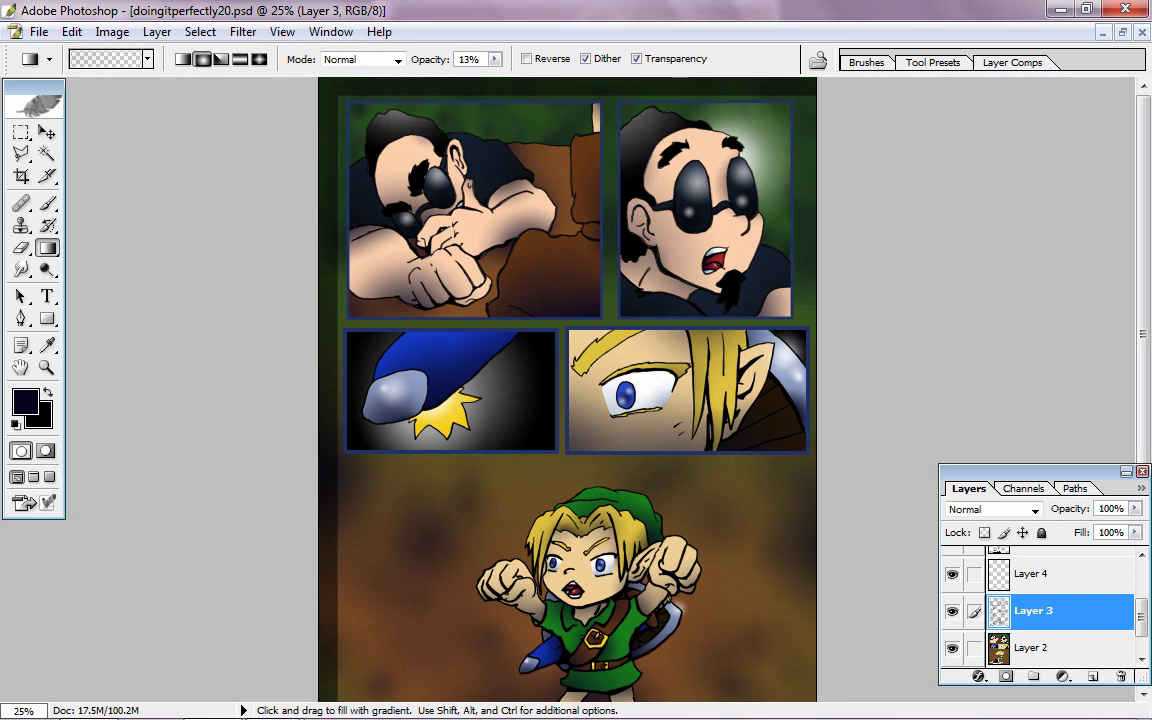
key("ctrl+minus")
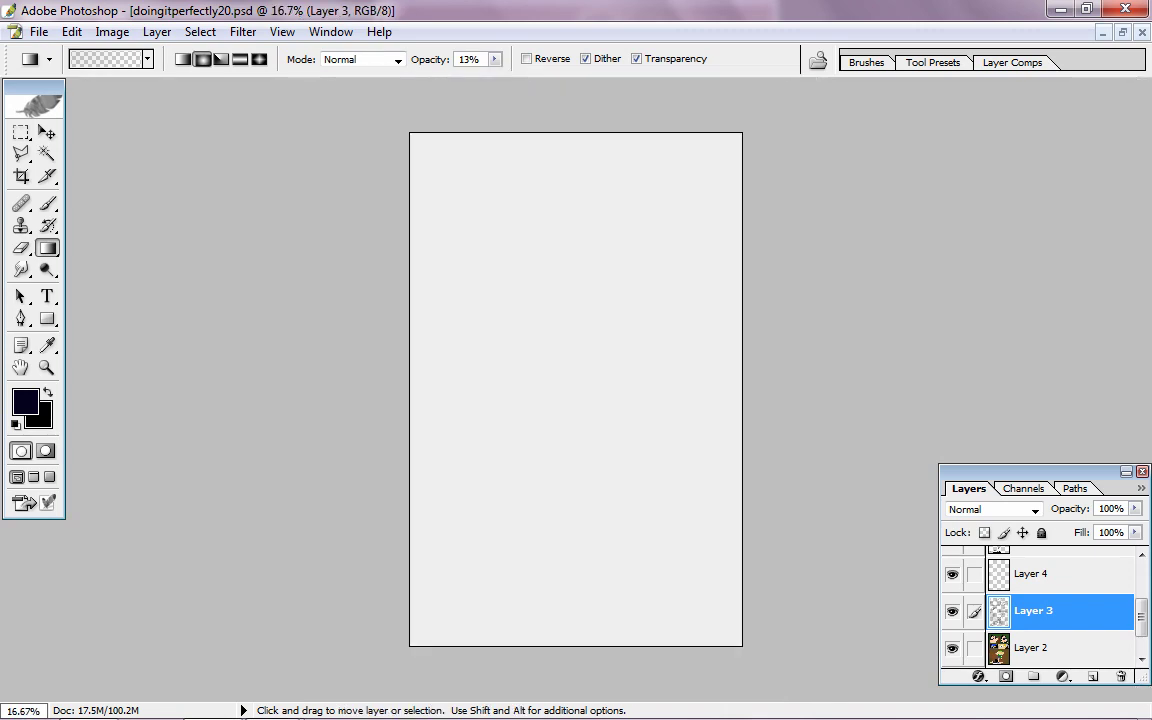
key("ctrl+minus")
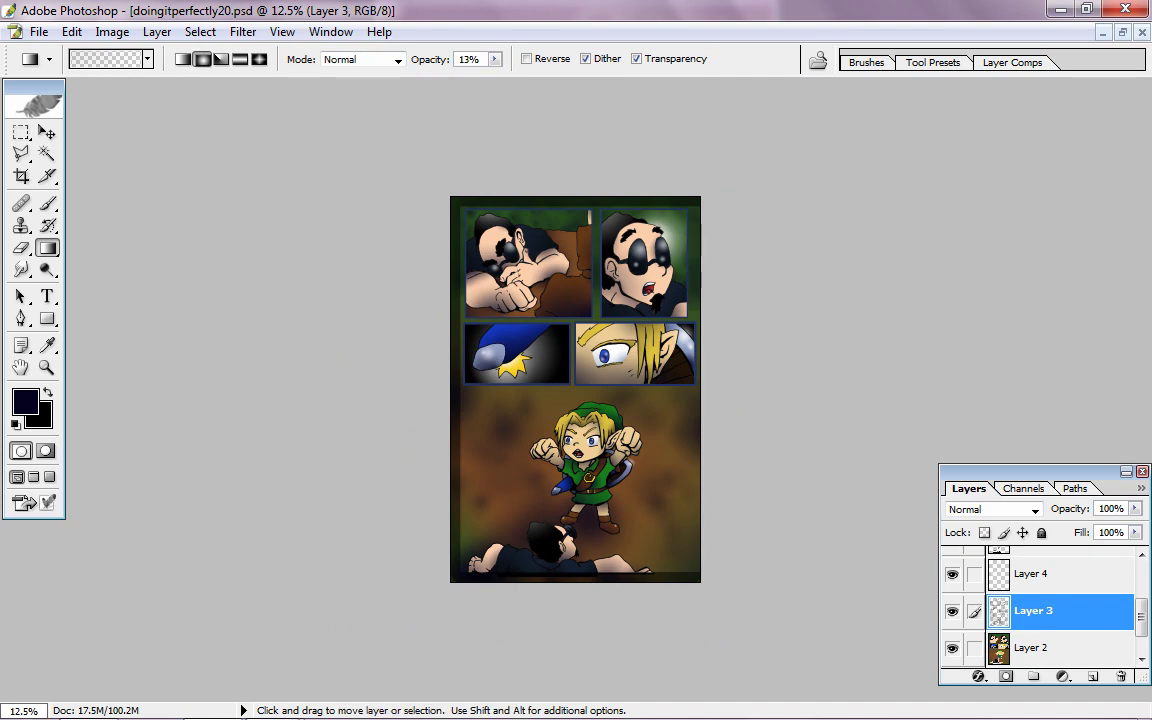
key("ctrl+plus")
key("ctrl+minus")
key("ctrl+minus")
key("ctrl+plus")
key("ctrl+plus")
key("ctrl+minus")
key("ctrl+minus")
key("ctrl+plus")
key("ctrl+plus")
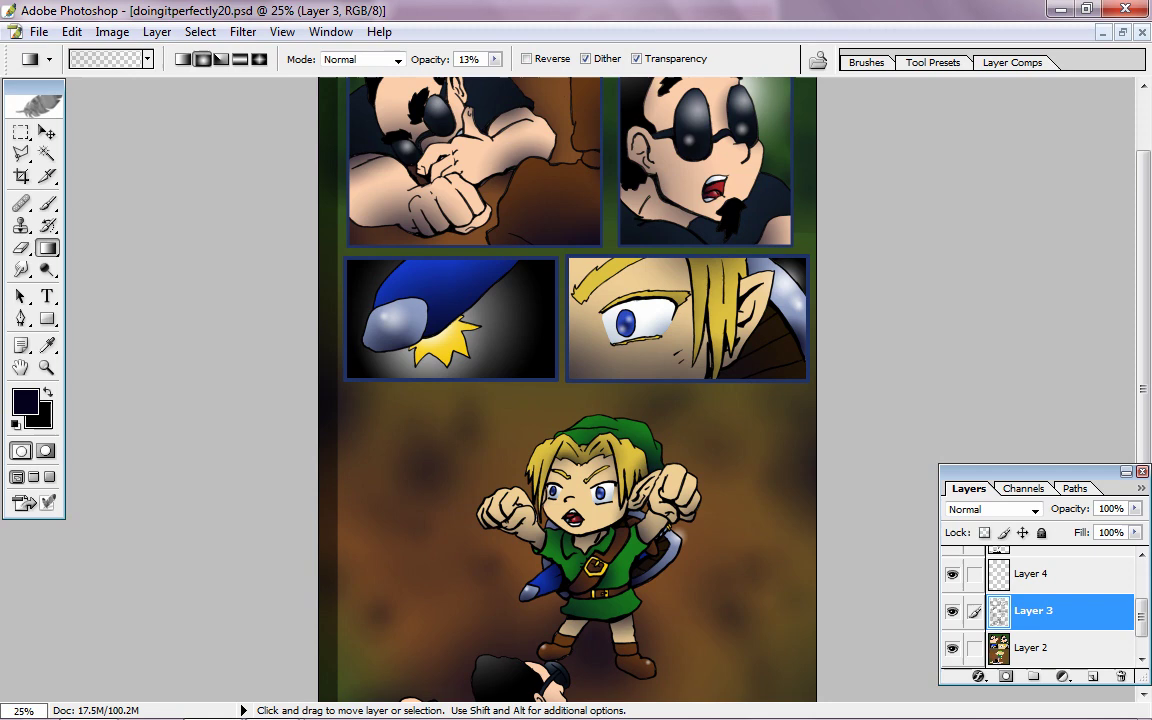
key("ctrl+minus")
key("ctrl+minus")
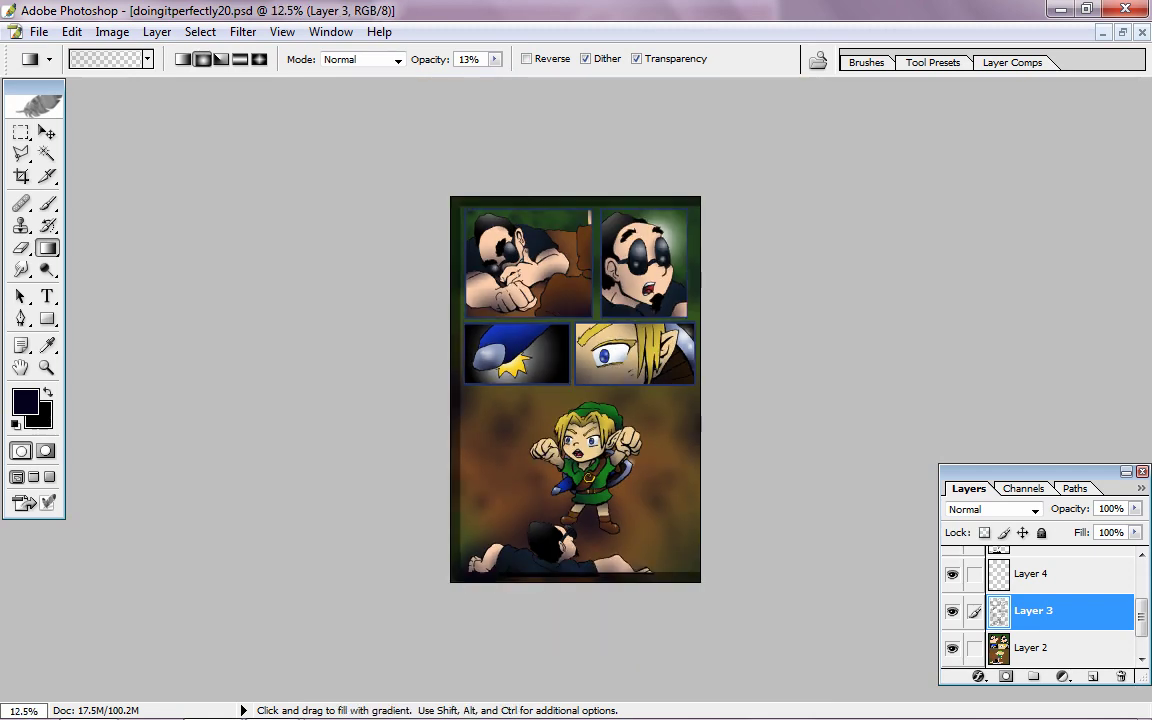
Save the comic page and make Layer 2 the working layer
key("m")
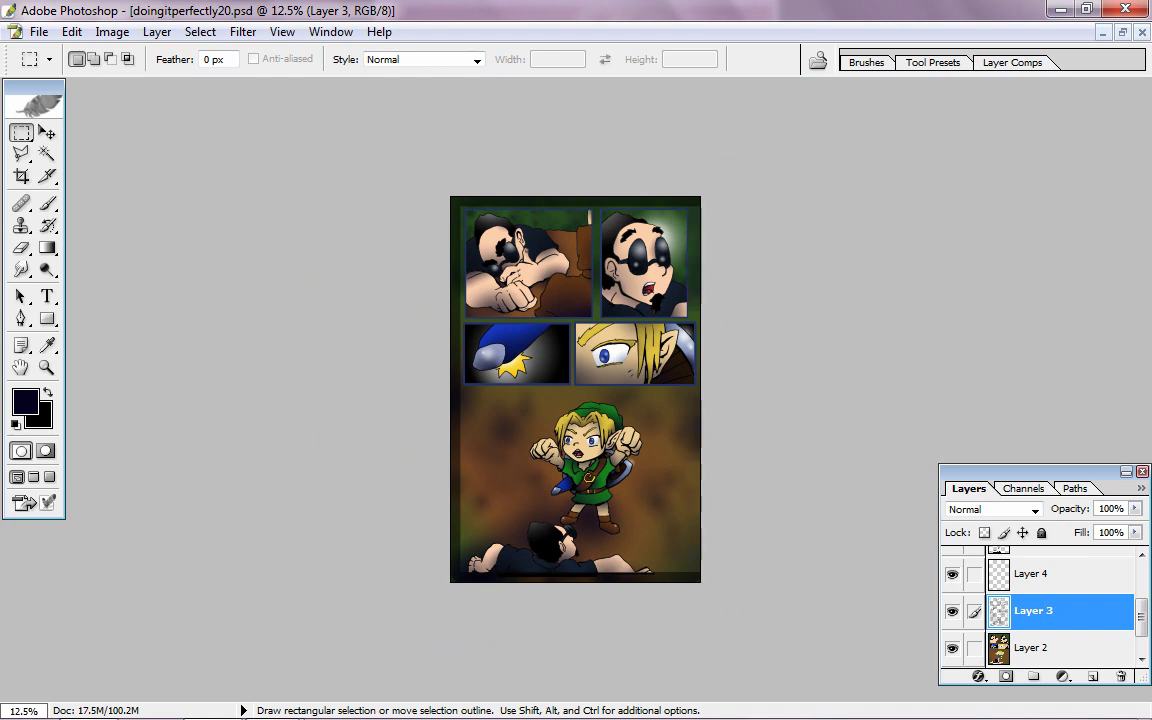
key("ctrl")
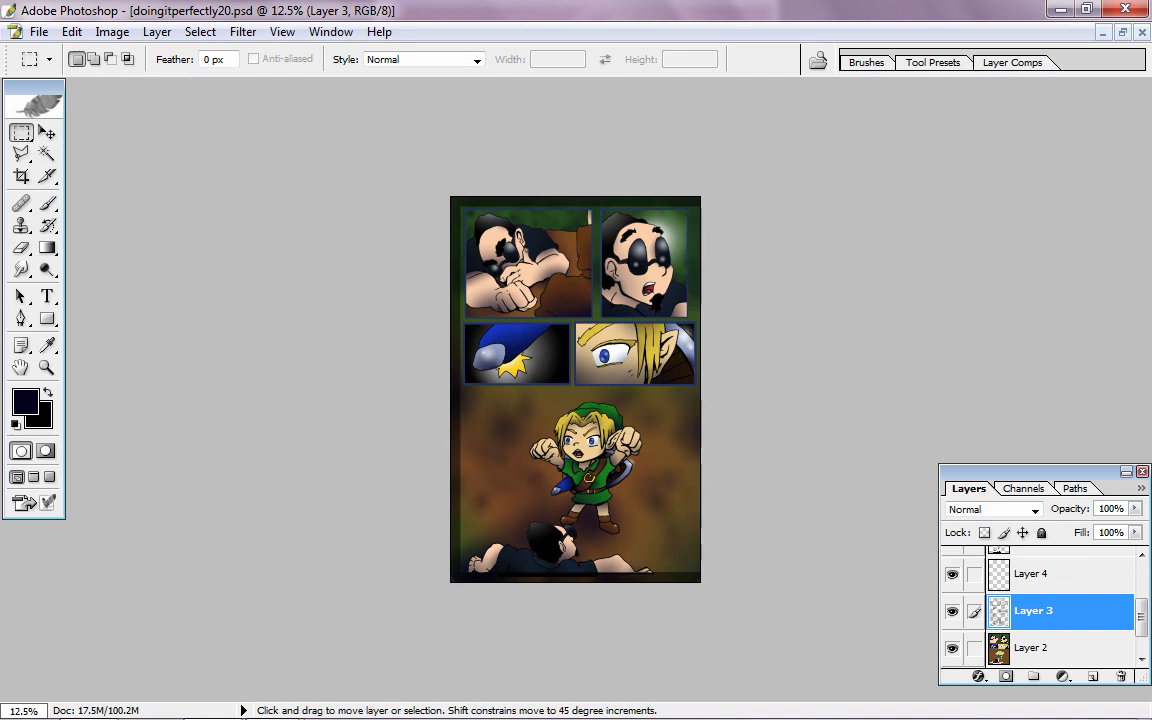
key("ctrl+s")
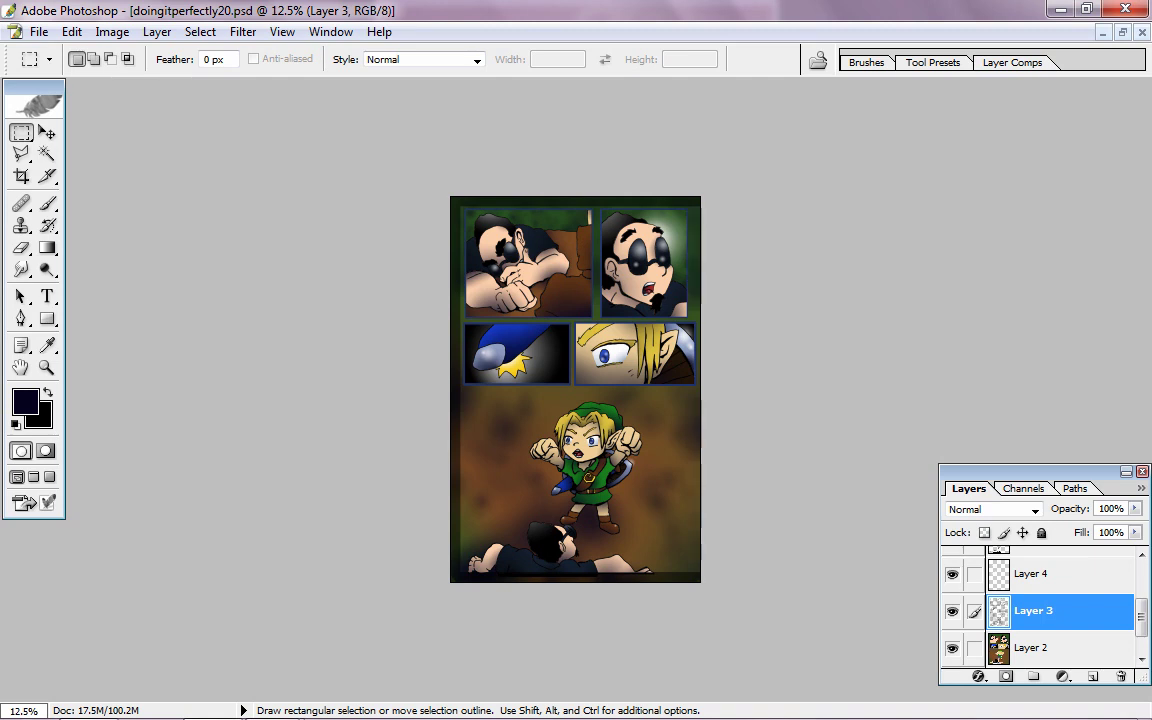
key("alt+bracketleft")
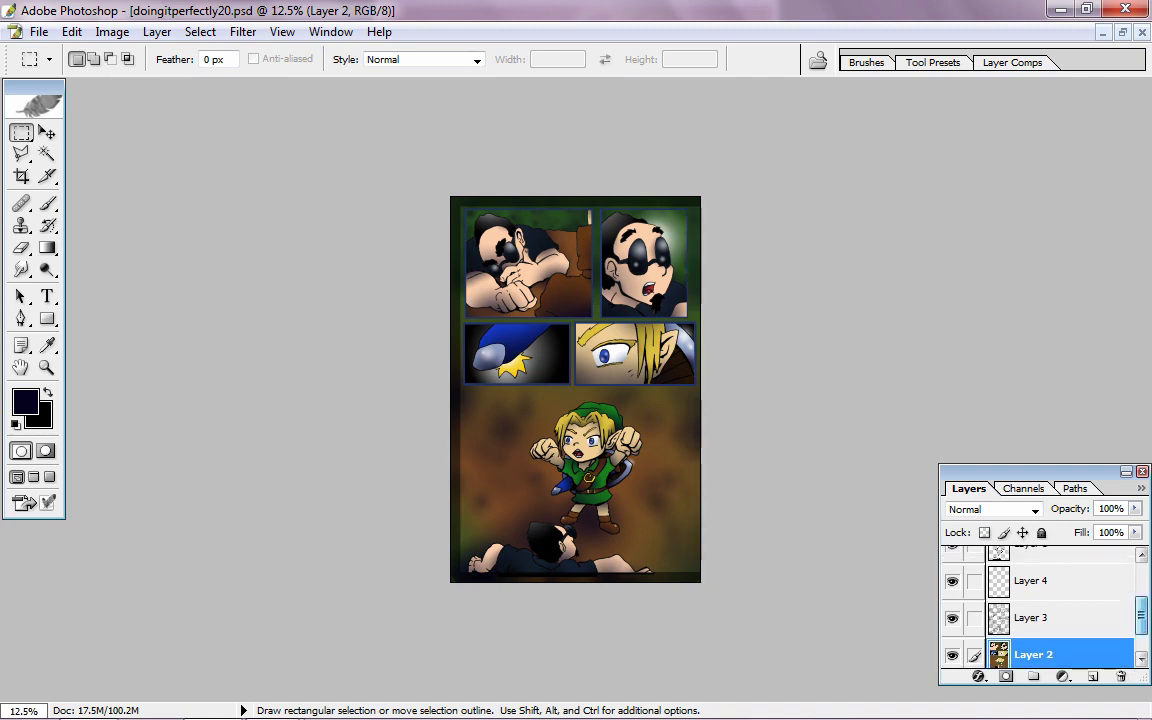
Add a new empty Layer 5 above Layer 4
scroll(1040, 600, "up", 2)
left_click(1033, 647)
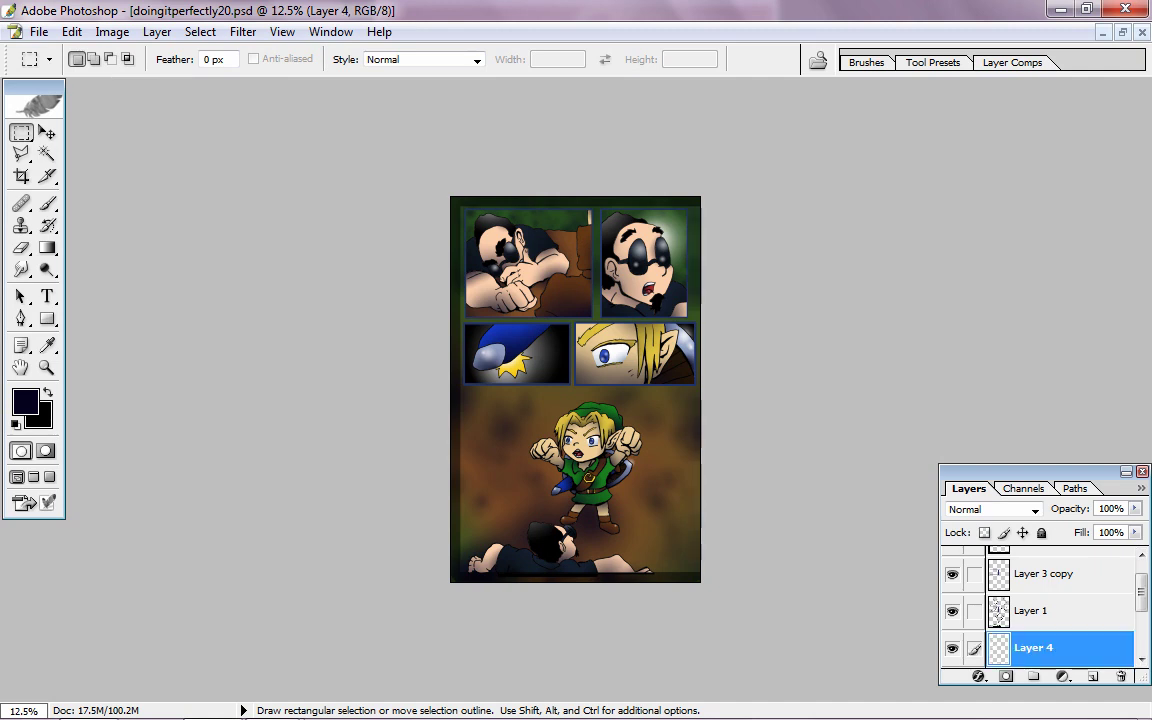
key("ctrl+shift+alt+n")
Set the foreground colour to white and the Gradient tool opacity to 100%
left_click(25, 401)
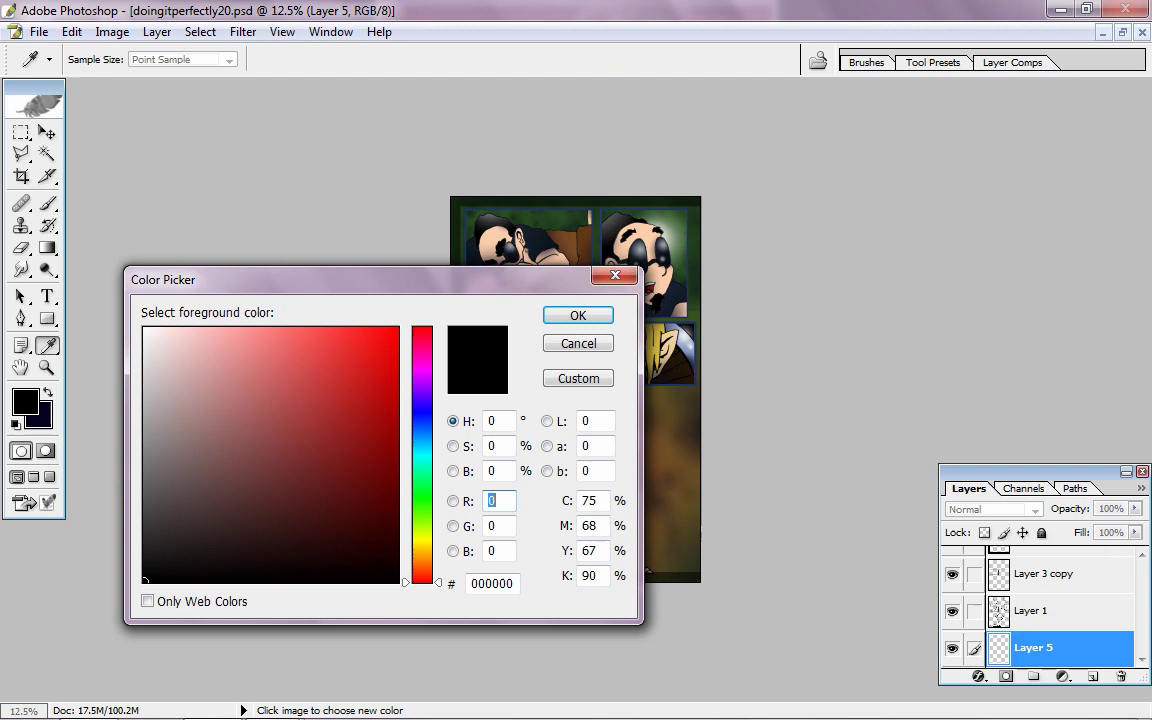
left_click(145, 328)
left_click(573, 314)
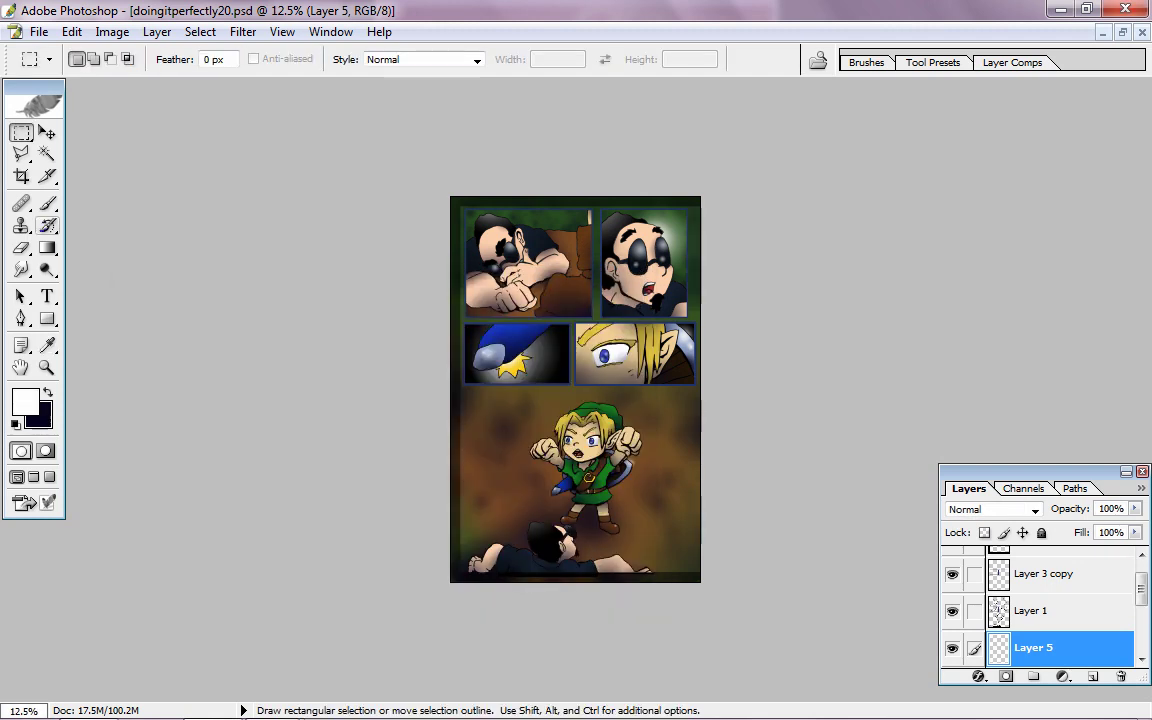
key("g")
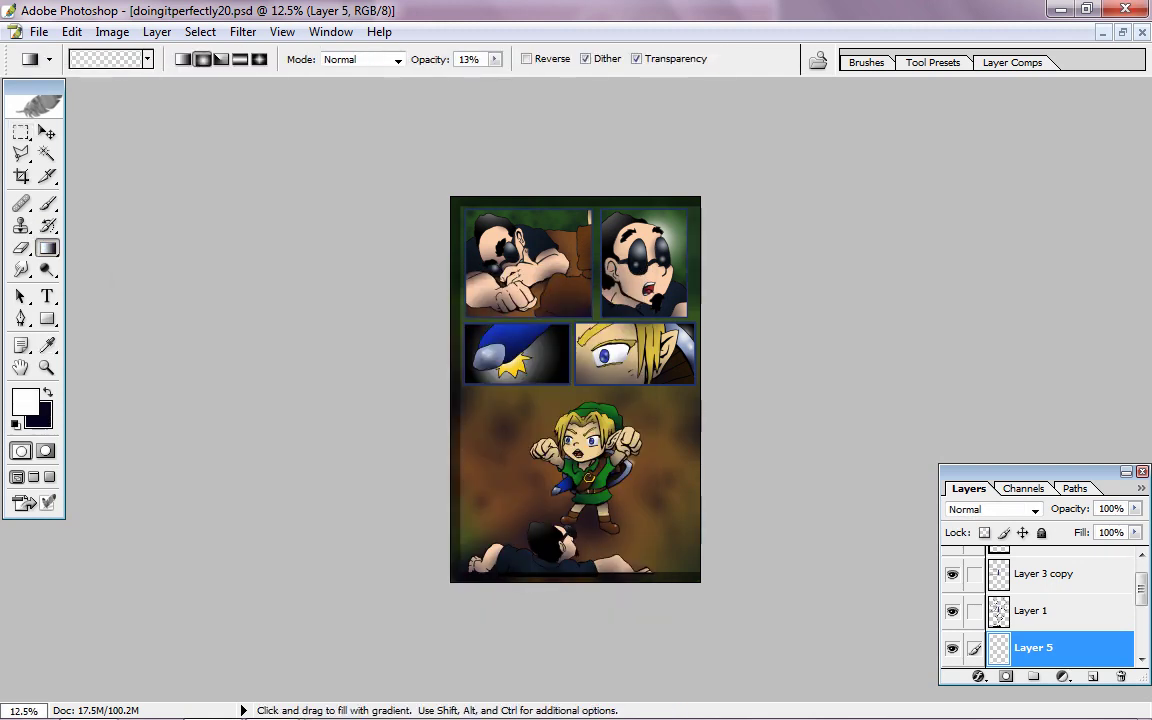
left_click(494, 59)
left_click_drag(447, 78, 532, 78)
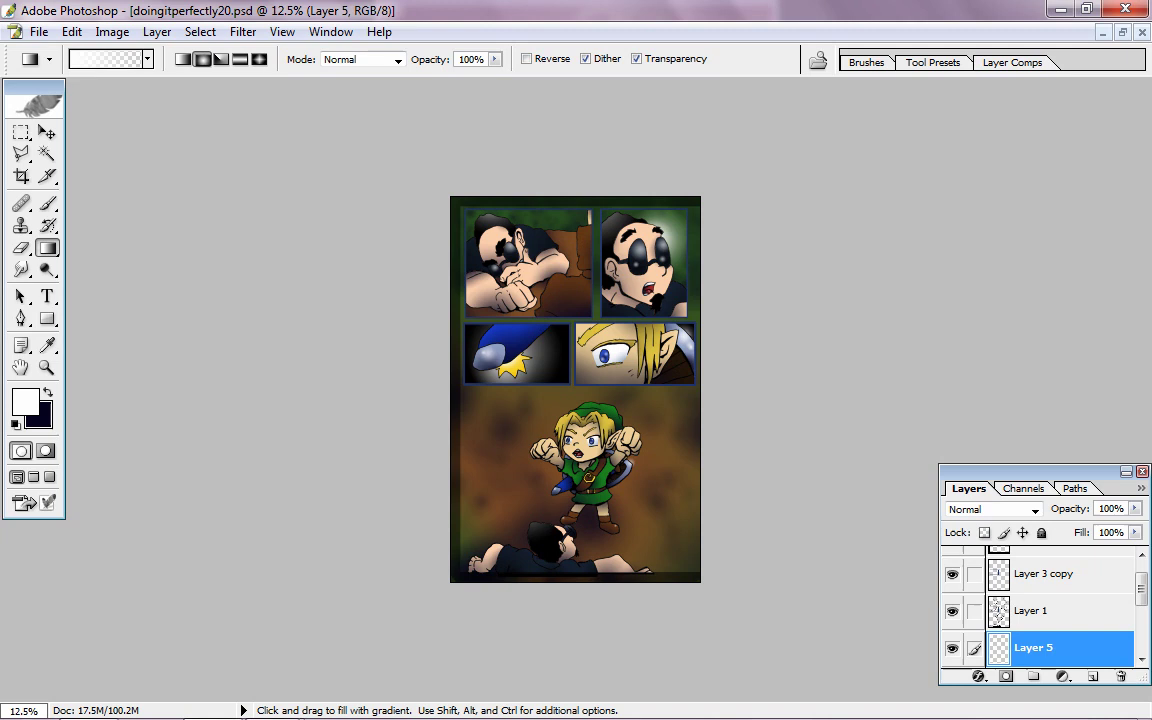
Paint a white radial glow beside Link, redoing it at 57% opacity
left_click_drag(525, 415, 540, 416)
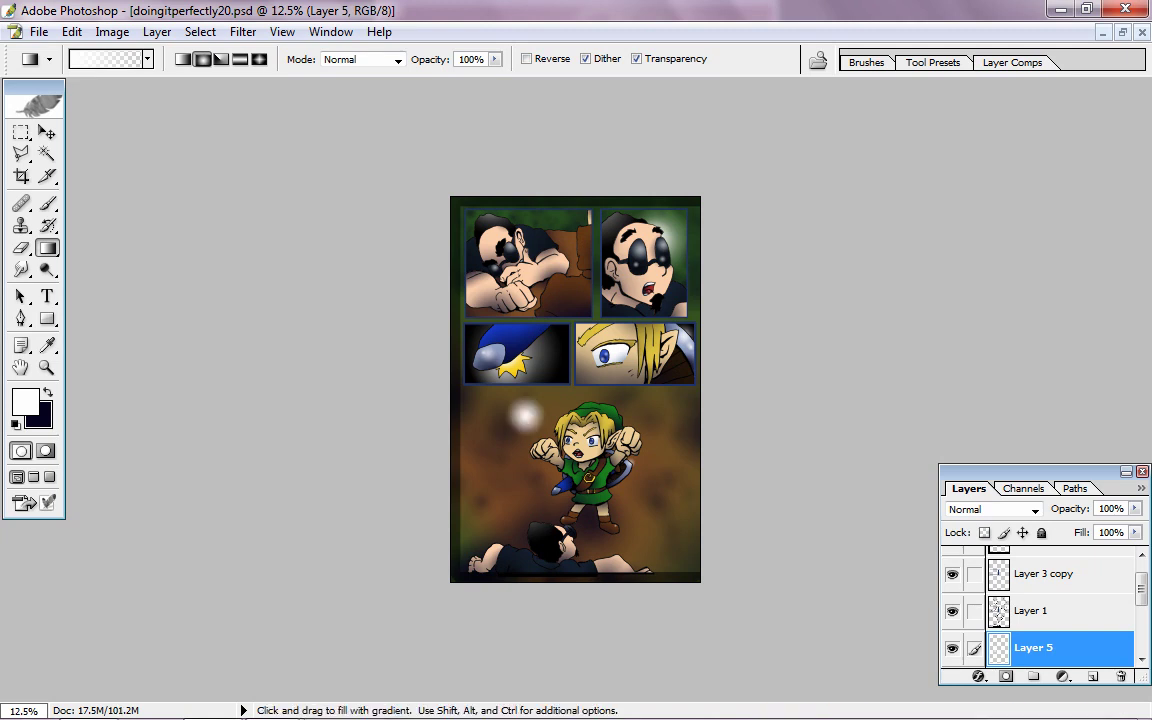
key("ctrl+z")
left_click(493, 59)
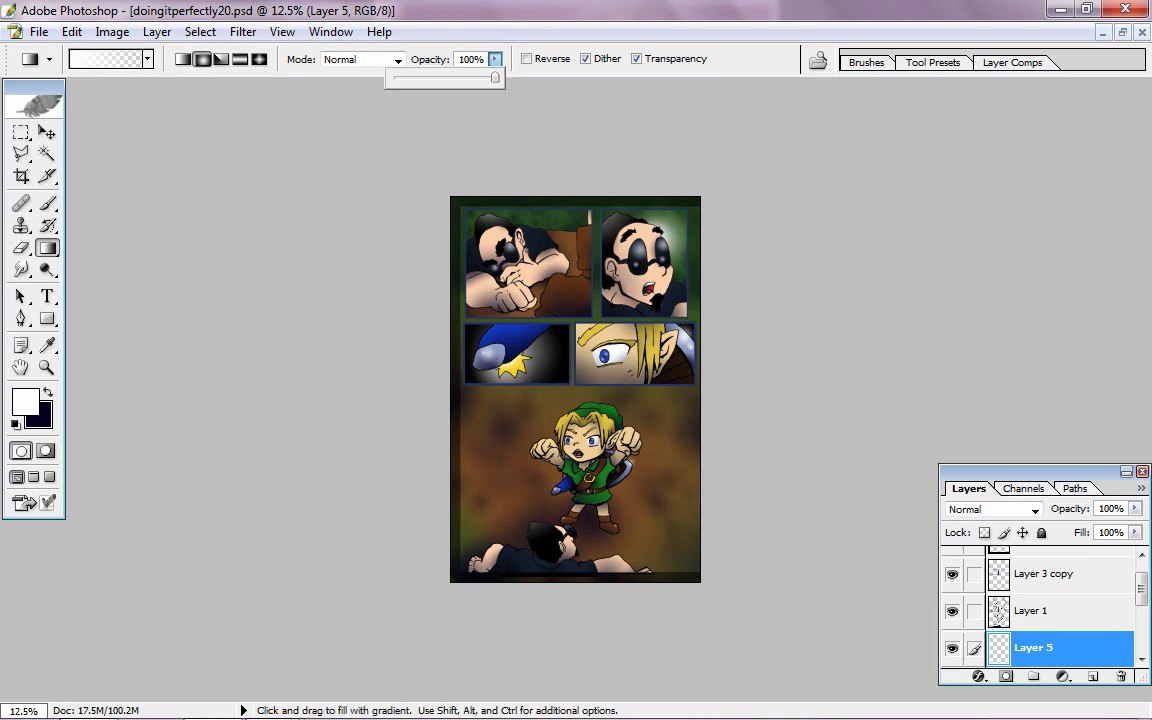
left_click_drag(499, 77, 451, 77)
key("Return")
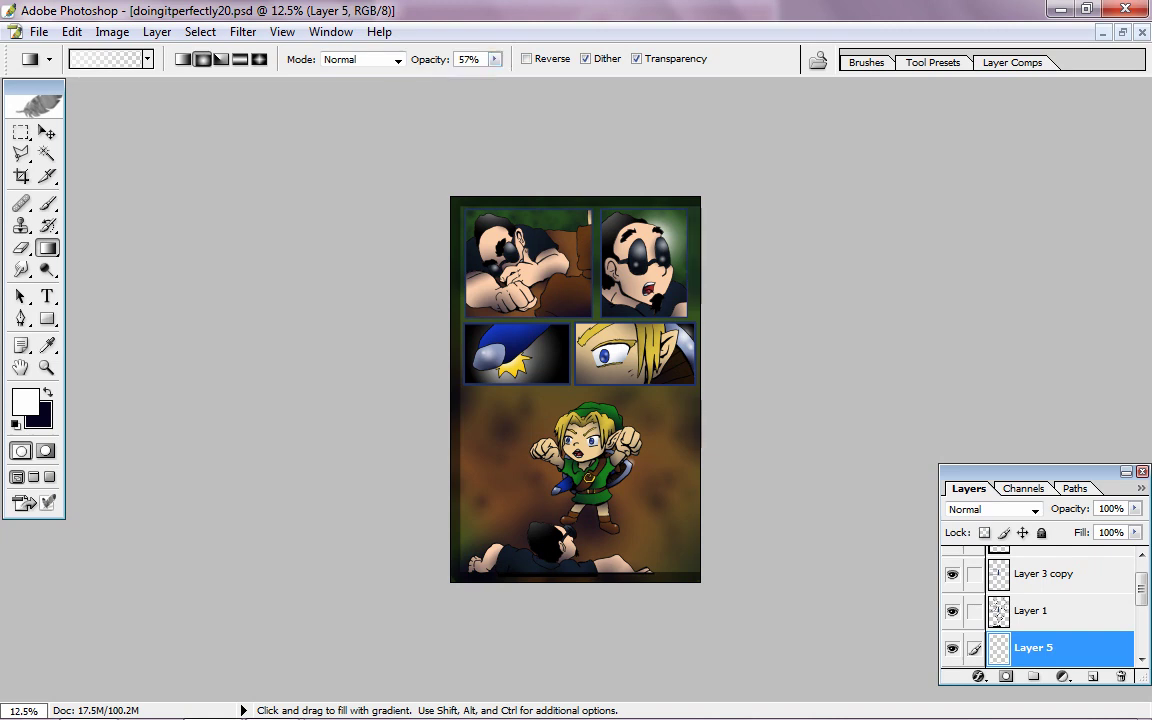
mouse_move(522, 416)
left_mouse_down()
mouse_move(537, 417)
mouse_move(518, 427)
left_mouse_up()
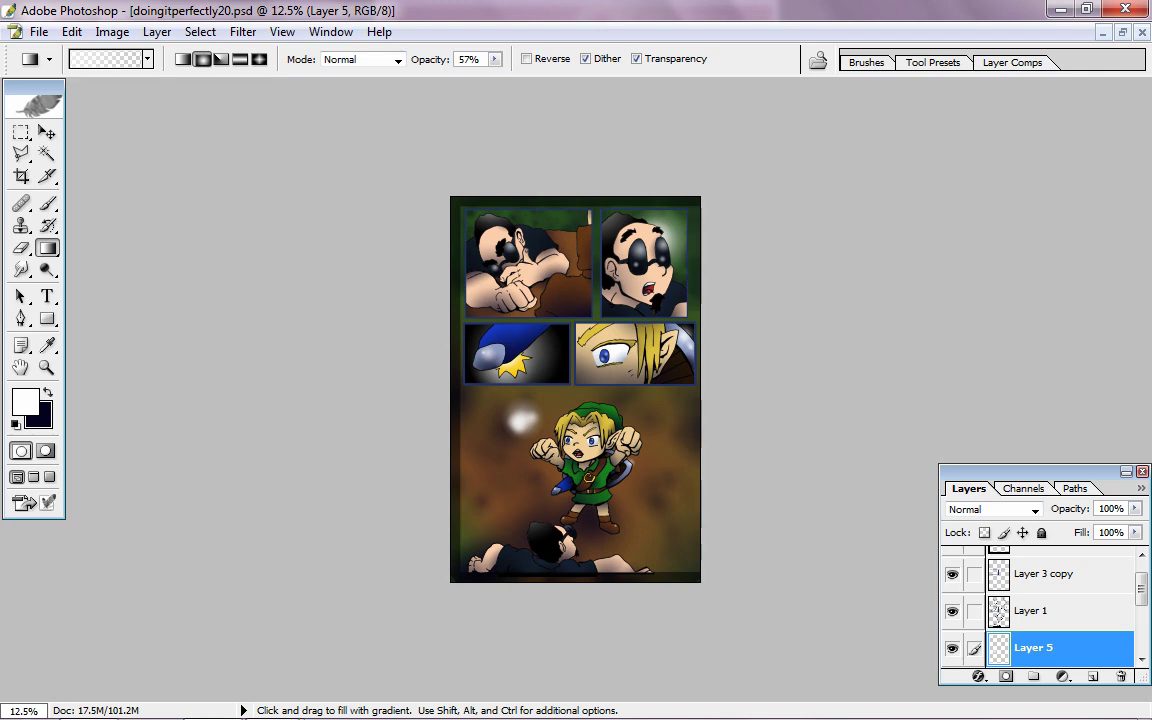
Repaint the glow beside Link fainter at 31% gradient opacity
left_click_drag(520, 420, 470, 378)
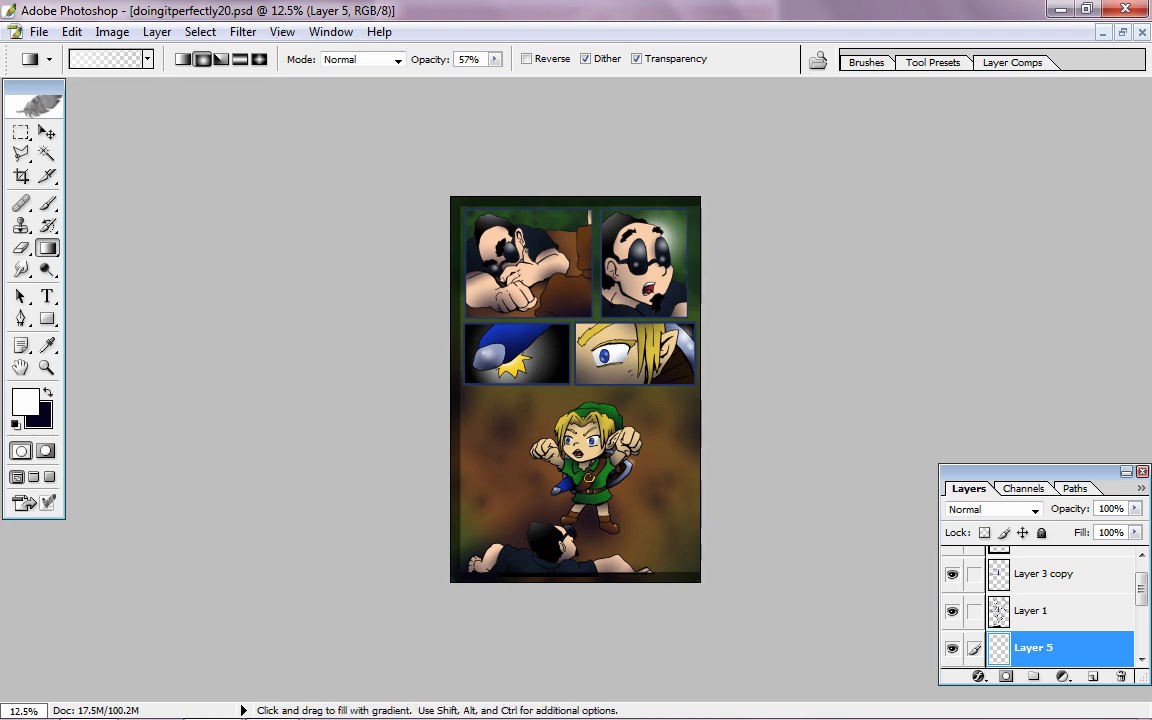
left_click(493, 59)
left_click_drag(445, 70, 423, 70)
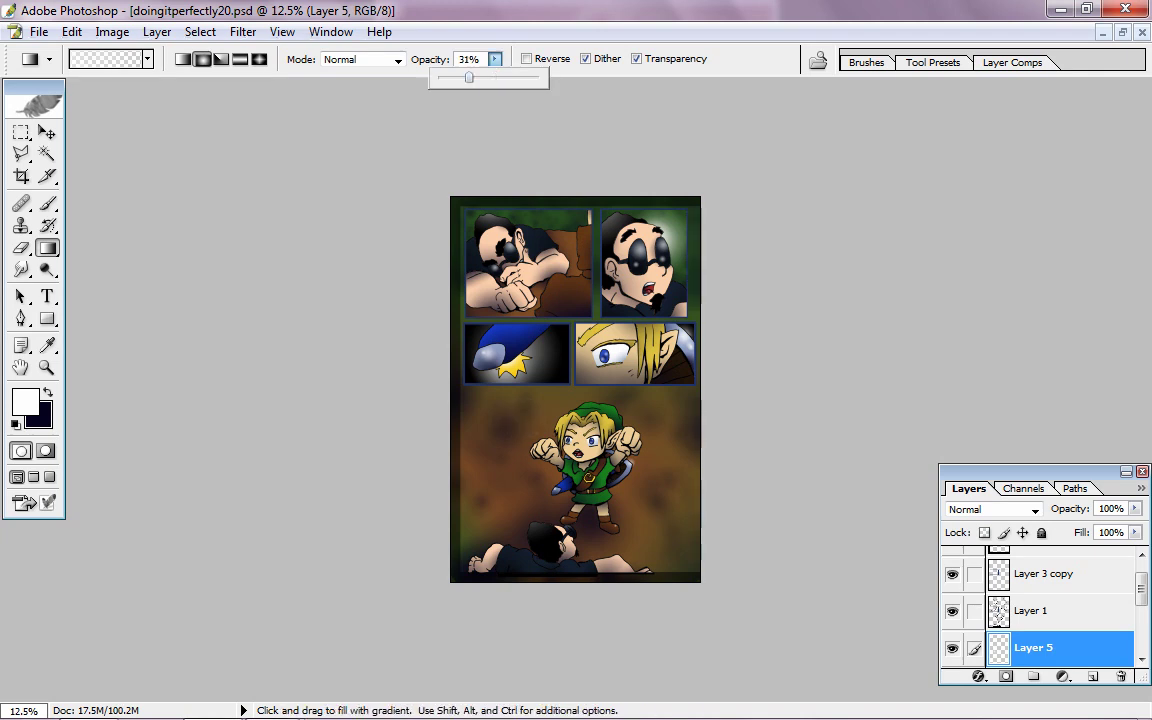
key("Return")
left_click_drag(520, 422, 532, 438)
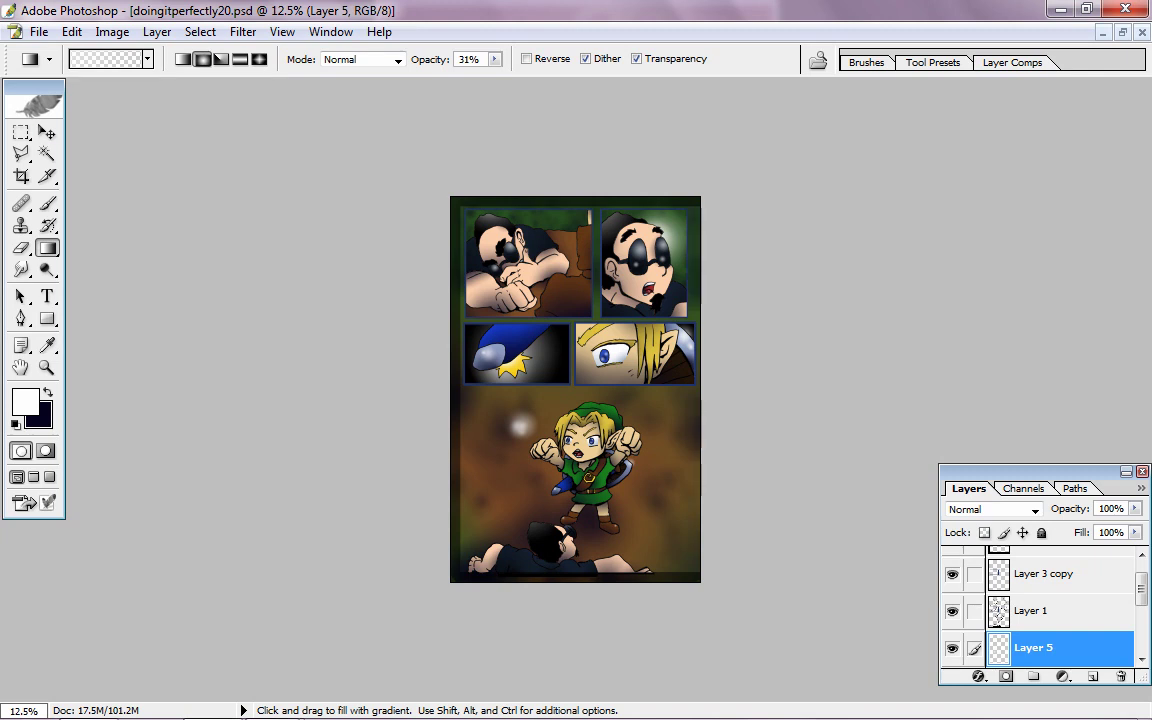
key("m")
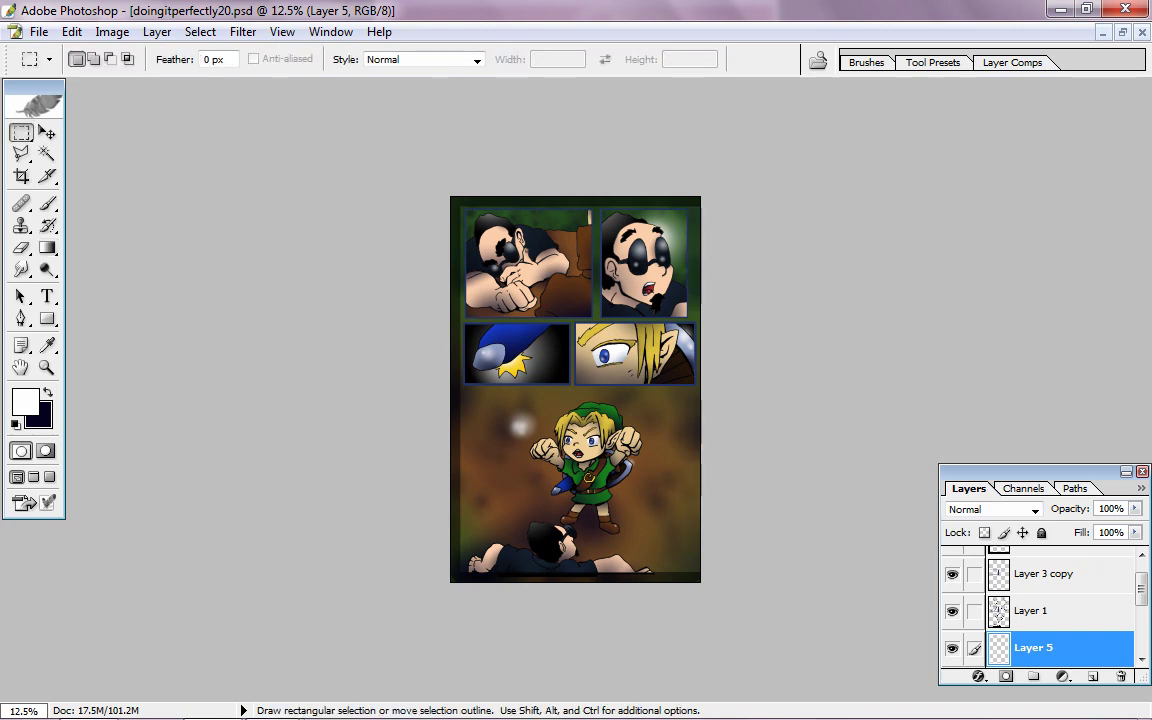
On a new Layer 6, drag a 51%-opacity white radial glow above the orb
key("ctrl+plus")
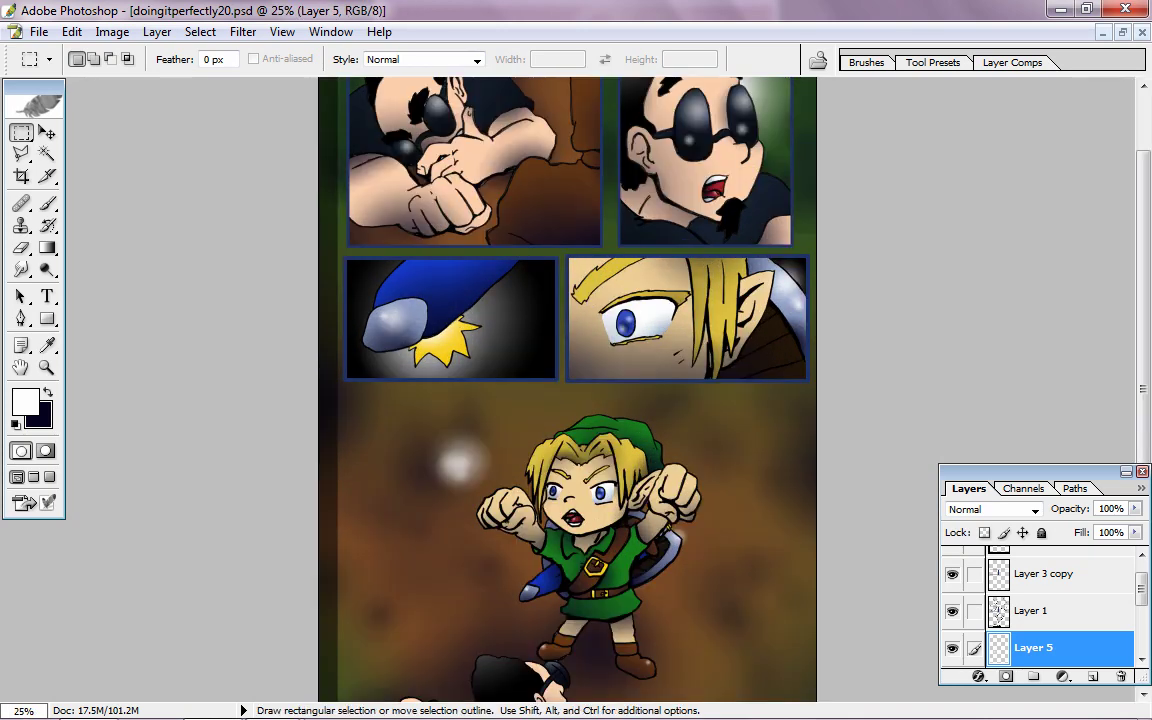
scroll(567, 390, "down", 1)
scroll(567, 390, "down", 2)
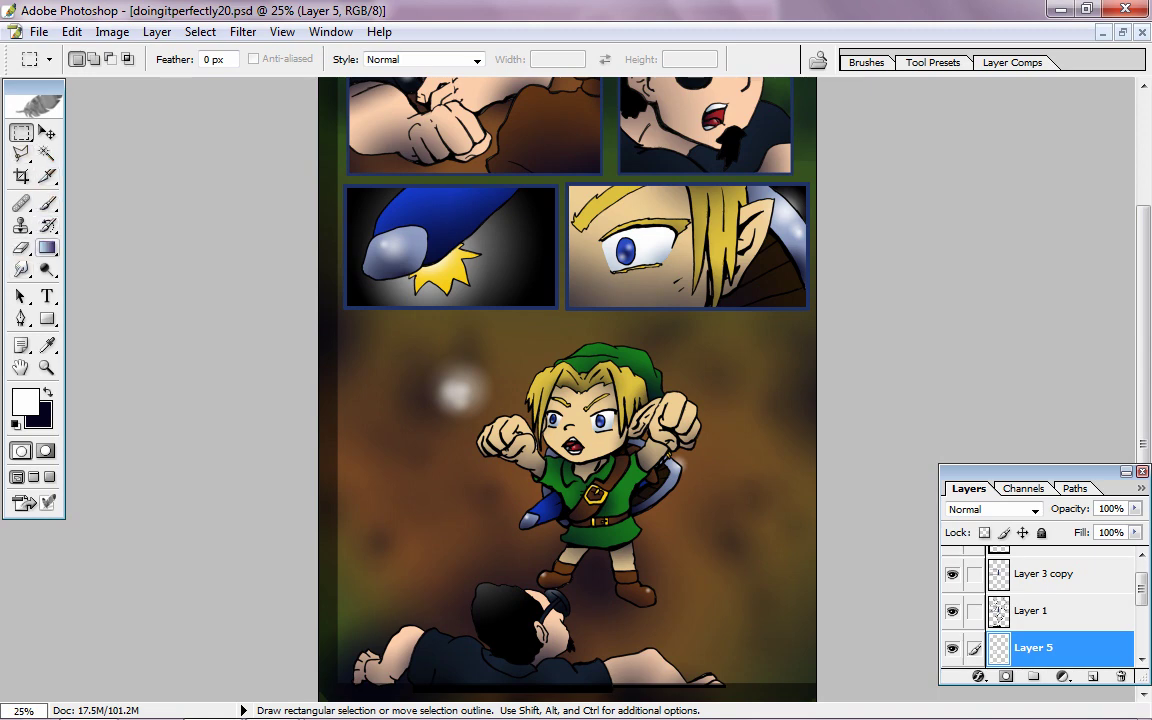
left_click(47, 247)
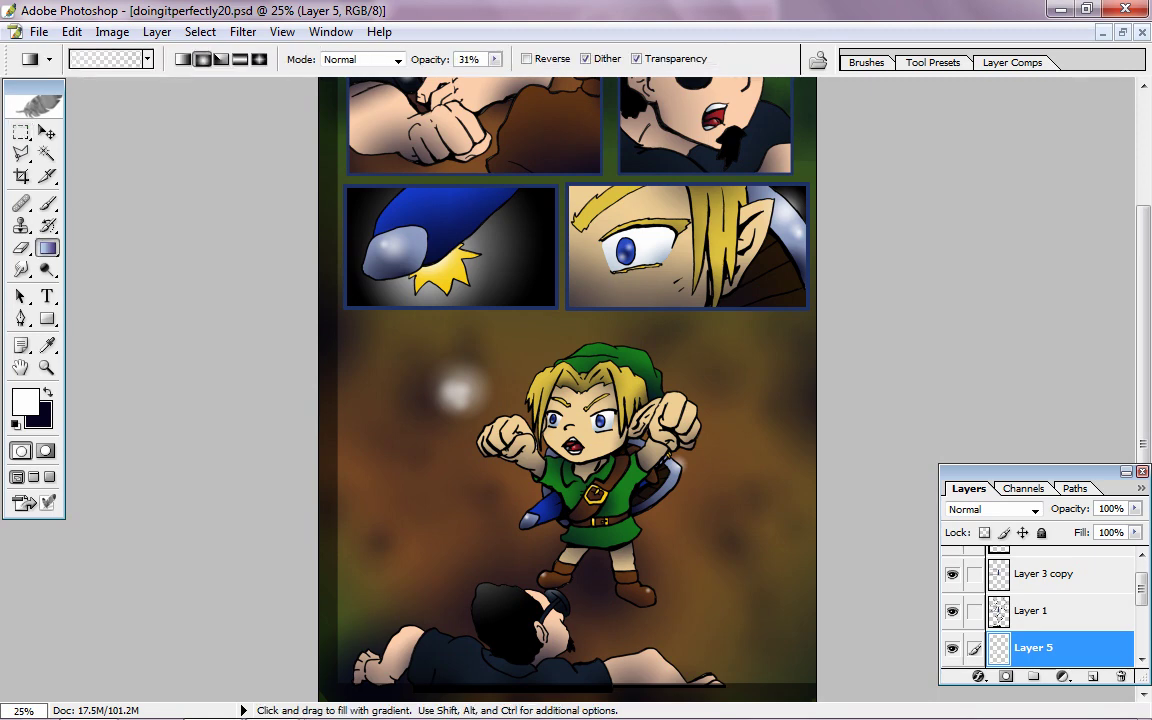
key("ctrl+shift+alt+n")
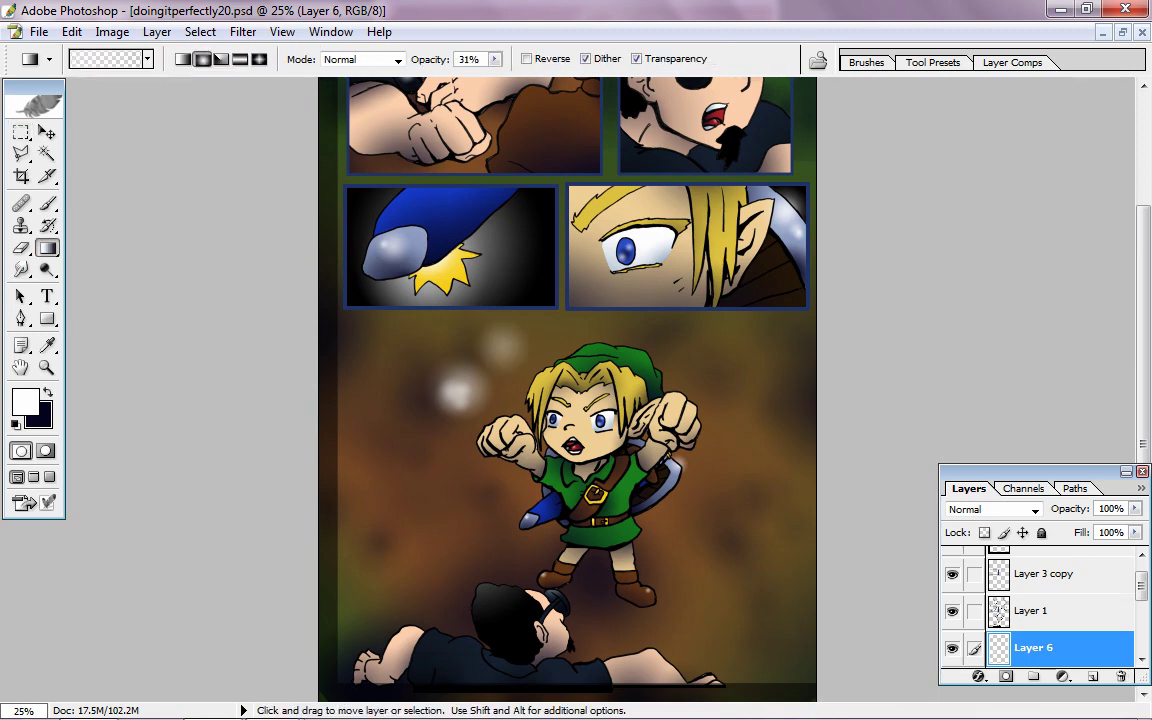
left_click_drag(494, 59, 514, 70)
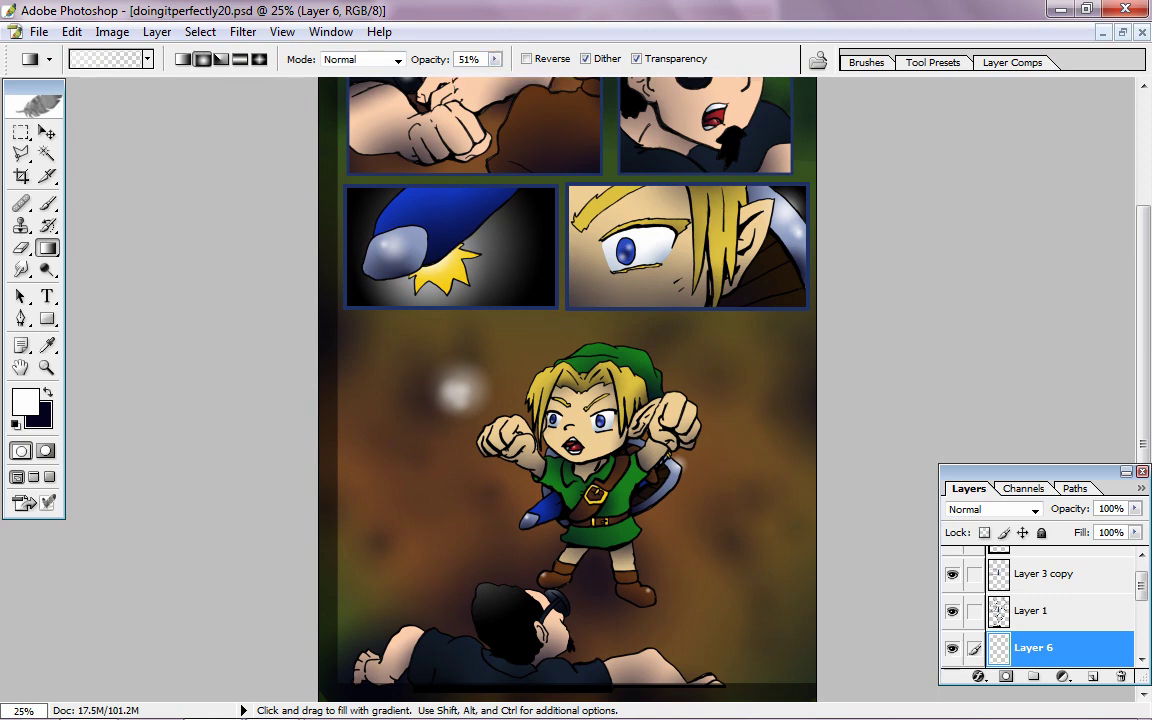
left_click_drag(511, 338, 530, 348)
left_click(21, 132)
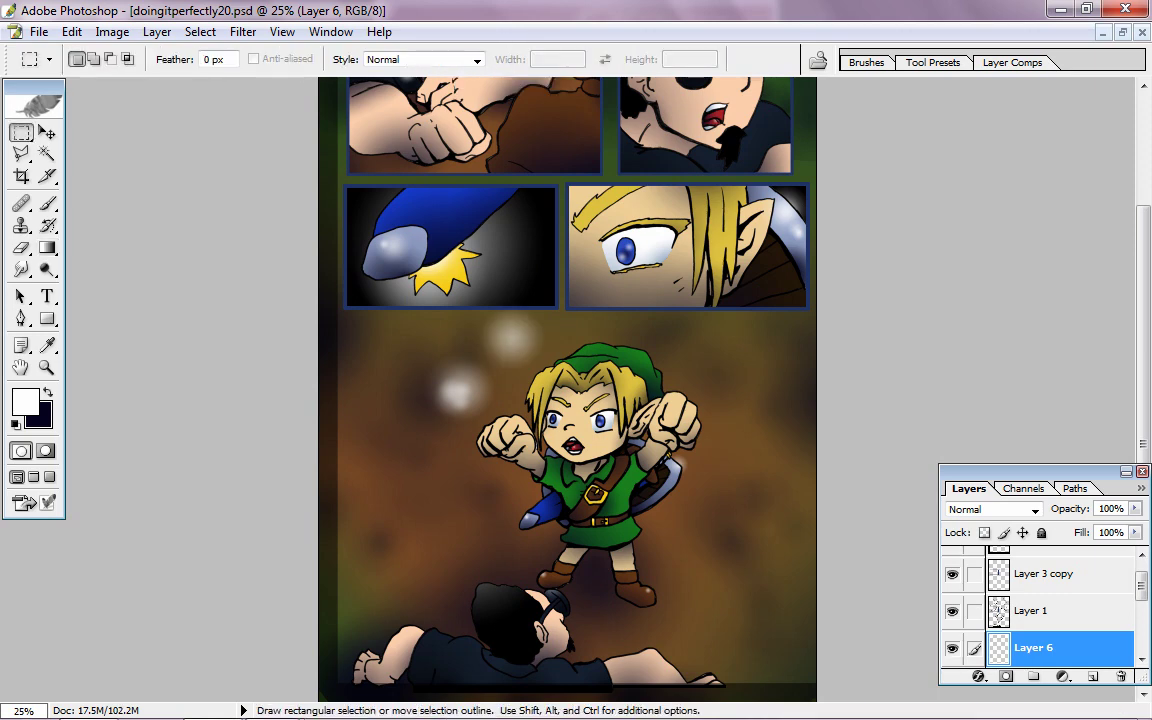
Distort the second glow into a streak, then undo it and clear it from Layer 6
right_click(545, 367)
left_click(600, 511)
right_click(518, 361)
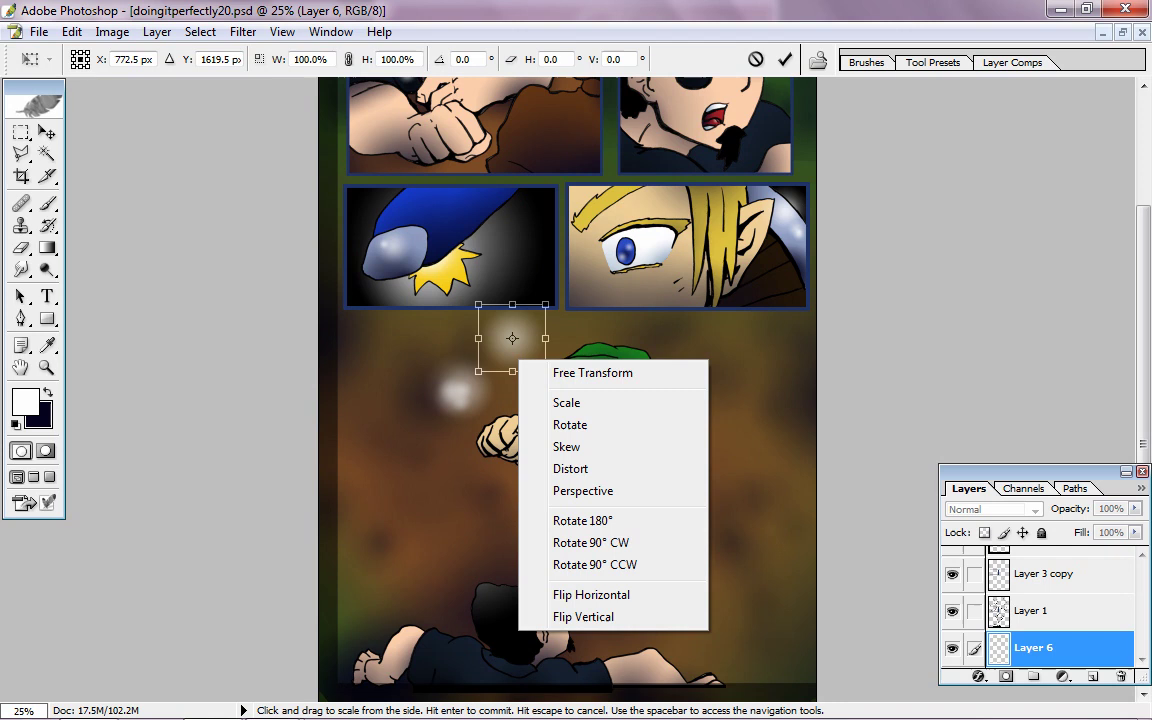
left_click(575, 468)
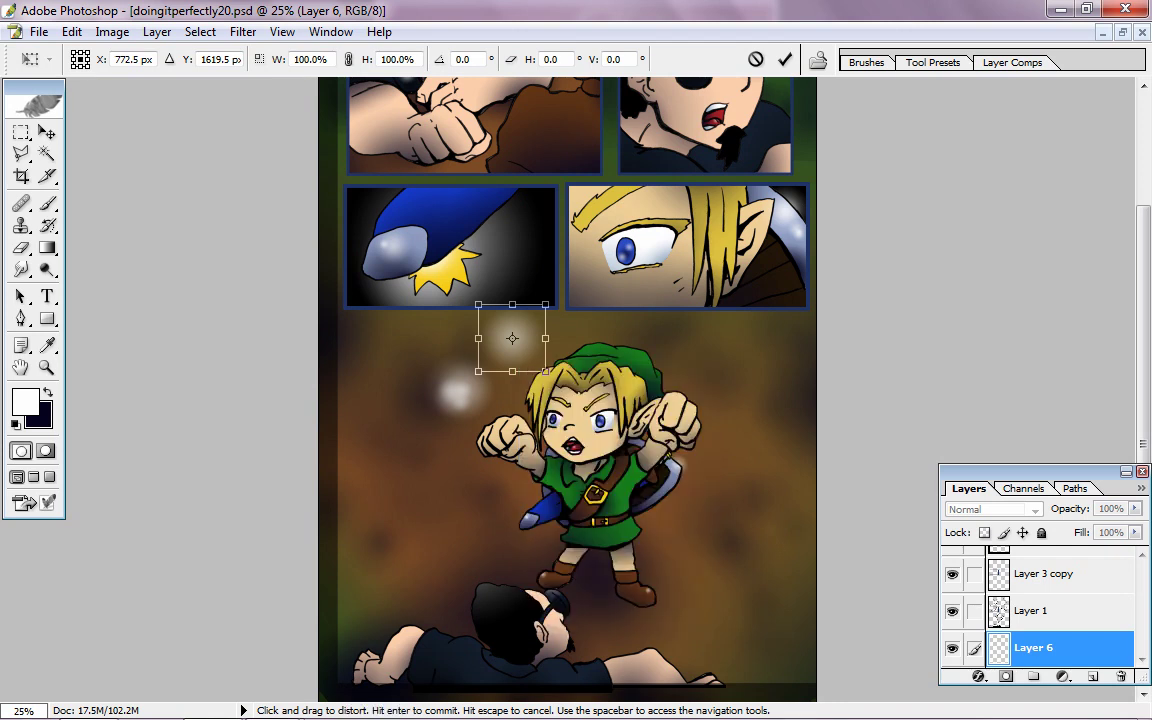
left_click_drag(545, 371, 505, 369)
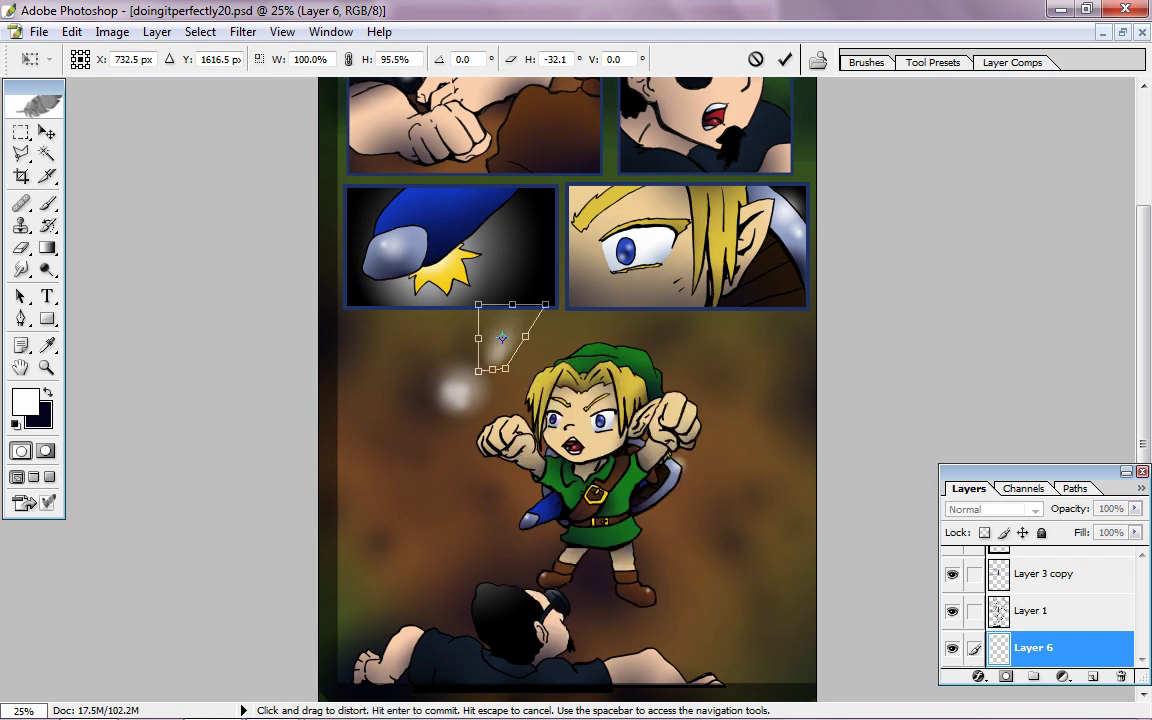
left_click_drag(545, 304, 583, 310)
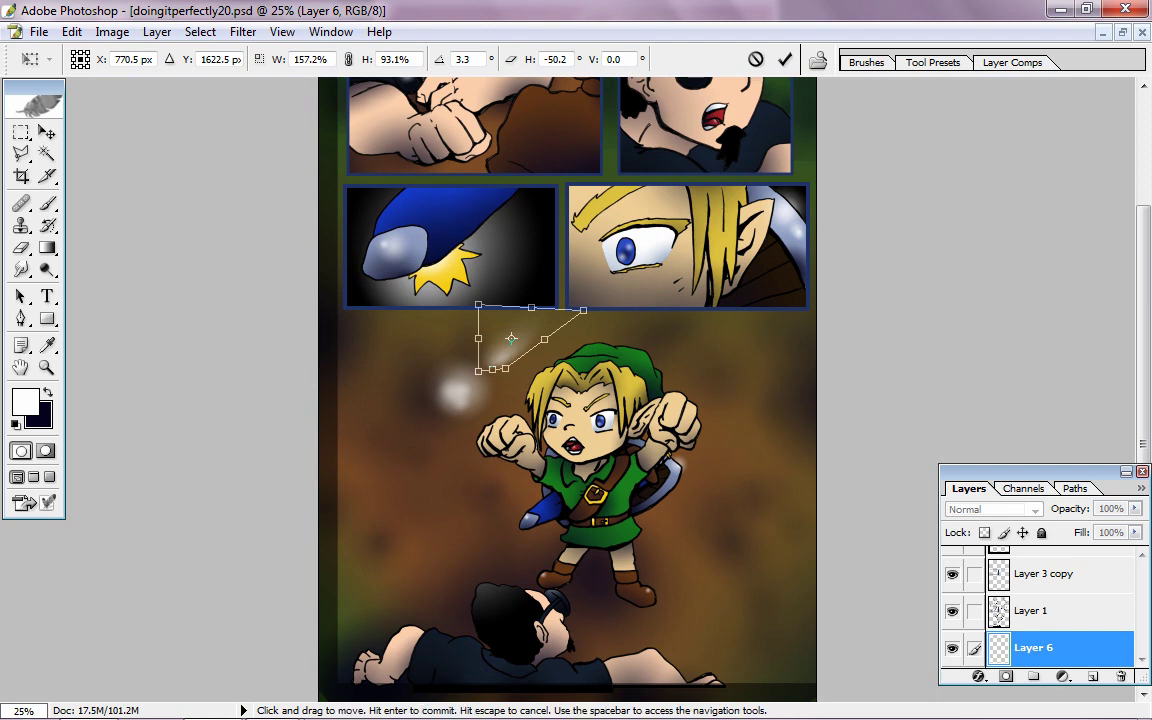
left_click_drag(511, 345, 491, 370)
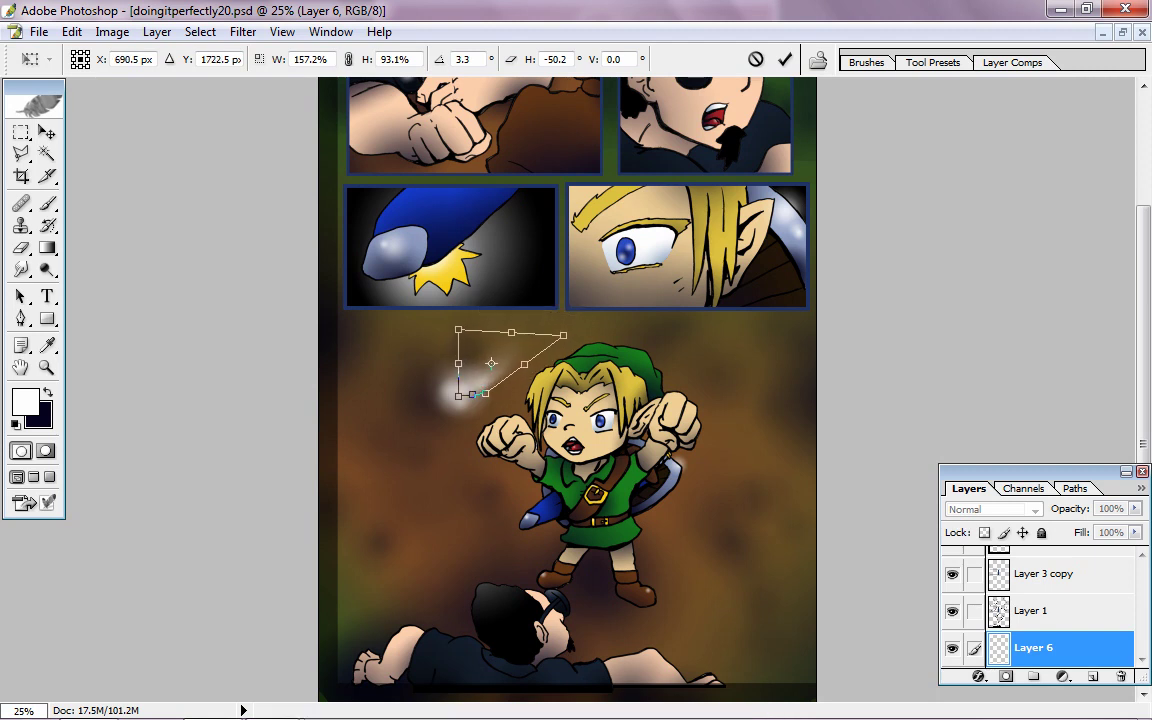
key("Return")
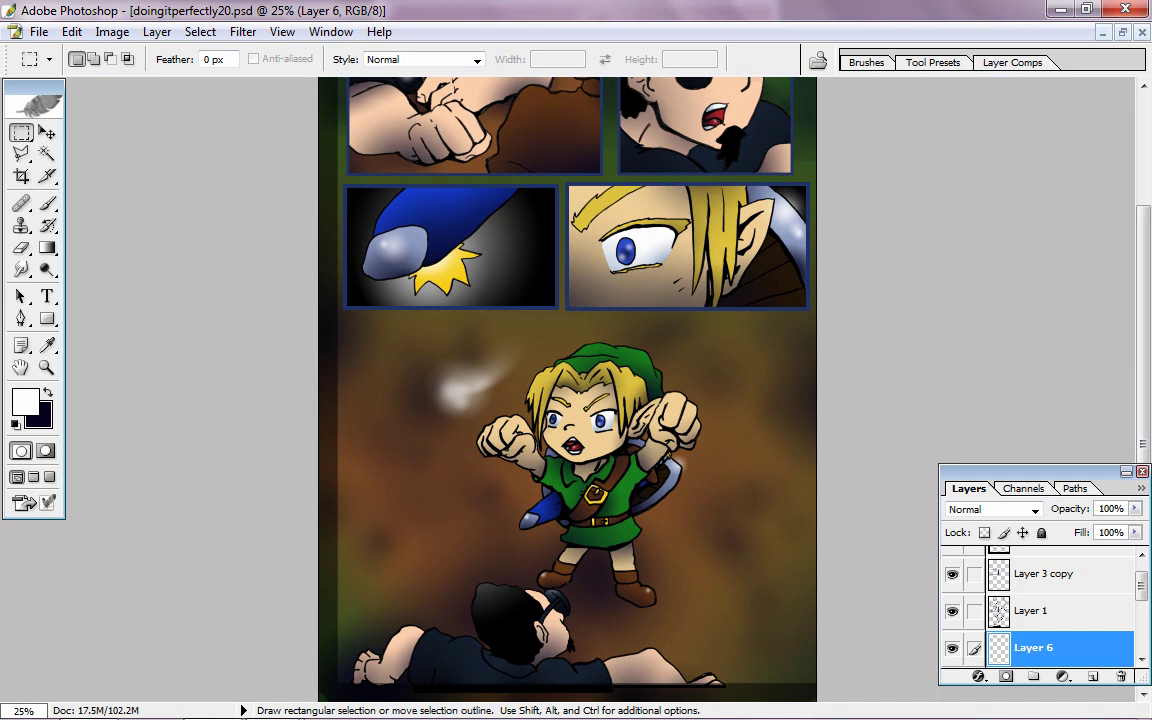
key("ctrl+z")
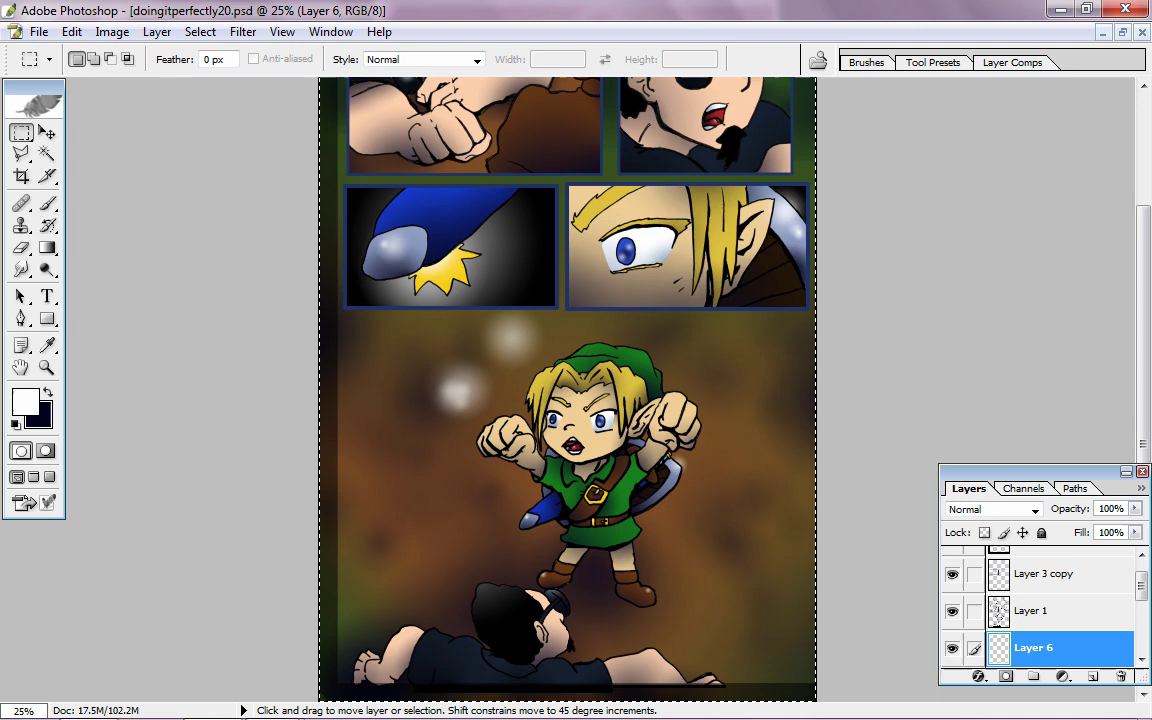
key("ctrl+alt+z")
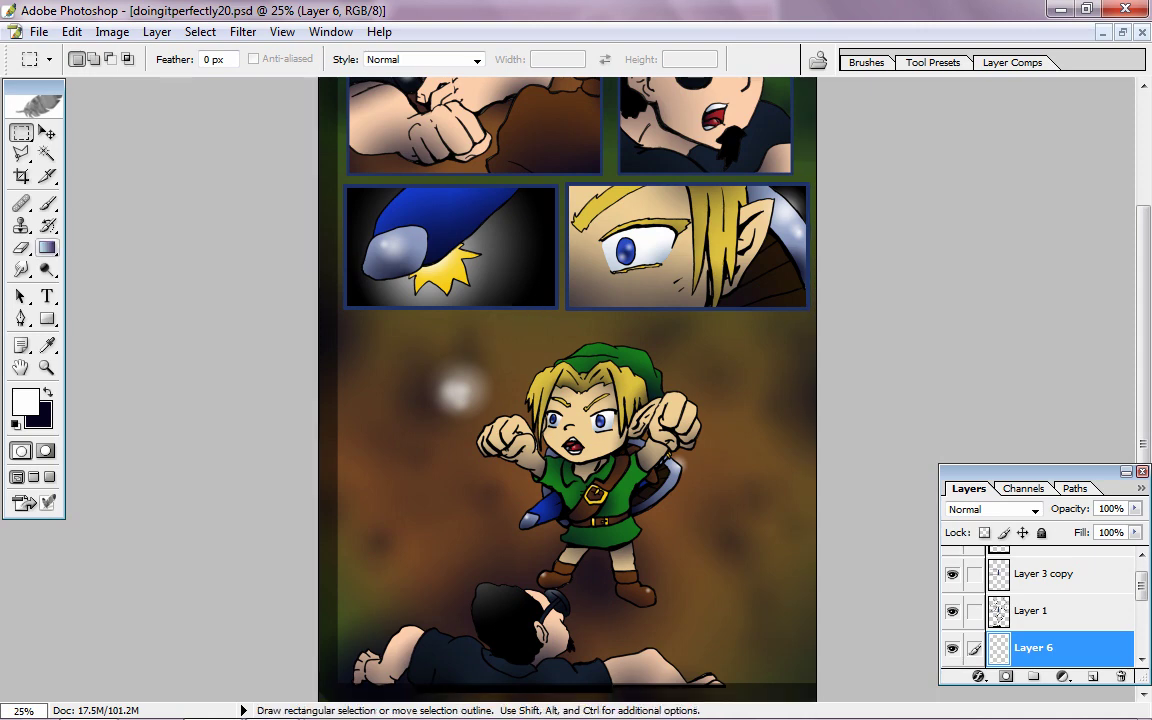
Set the Brush tool to 35% opacity and zoom in on the orb
left_click(47, 203)
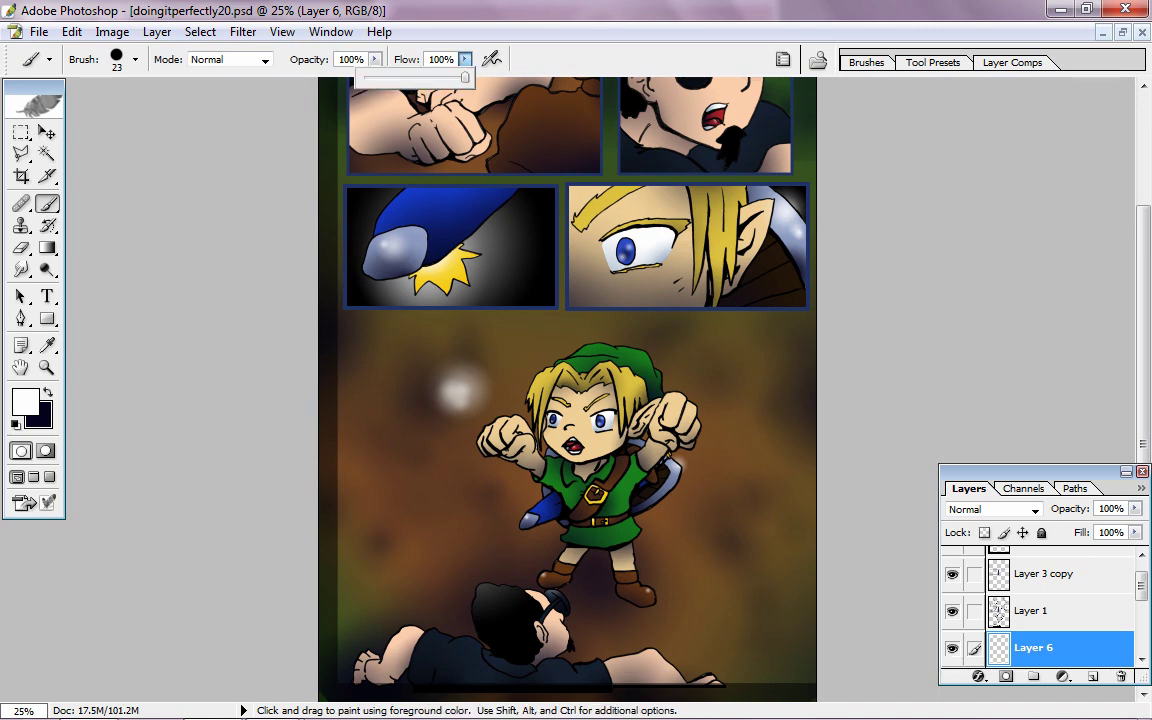
left_click(374, 59)
left_click_drag(341, 77, 279, 77)
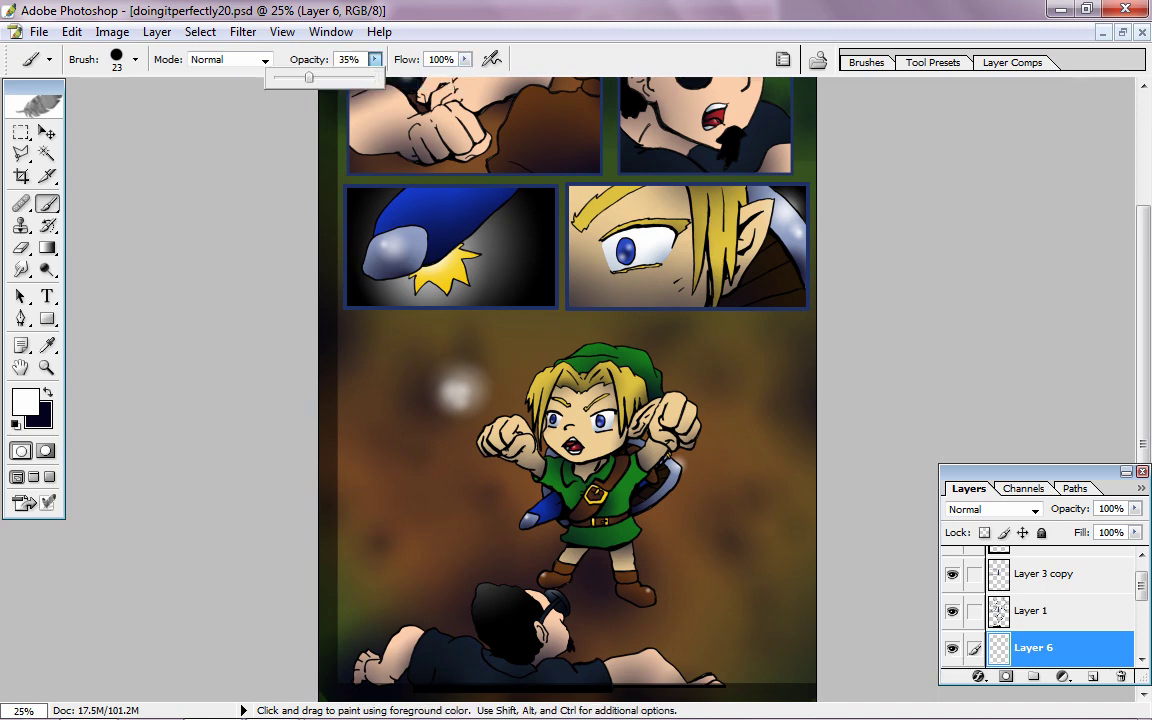
key("ctrl+plus")
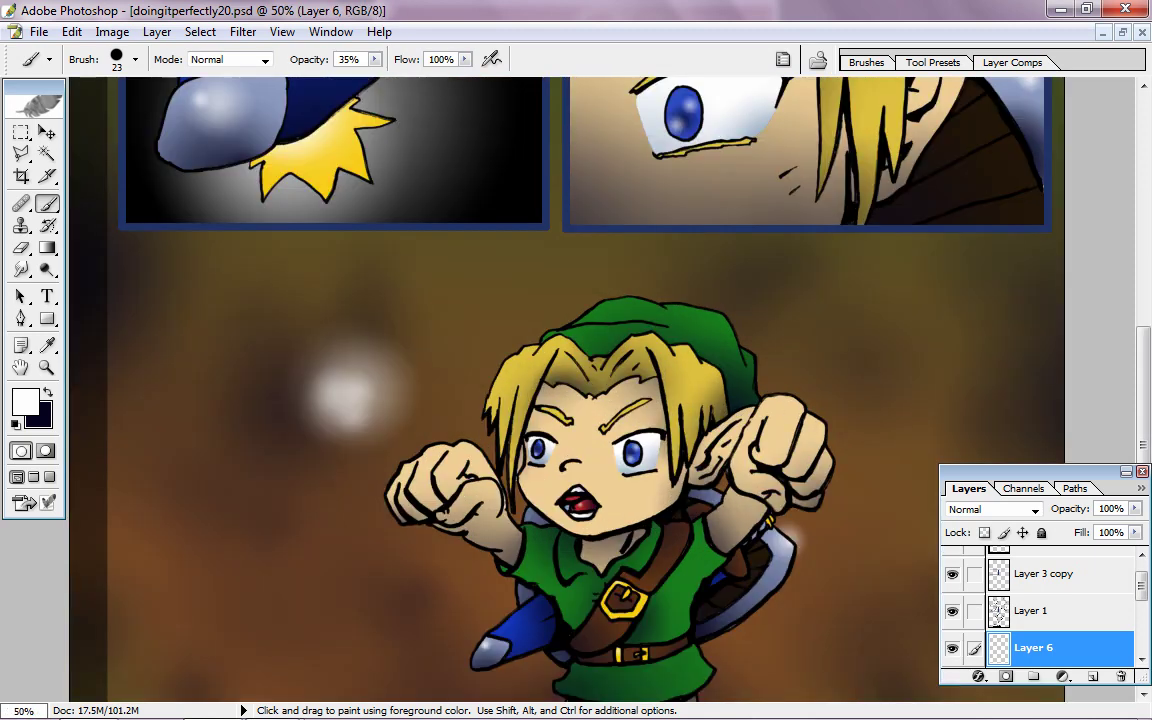
scroll(1000, 400, "down", 5)
scroll(1000, 400, "down", 1)
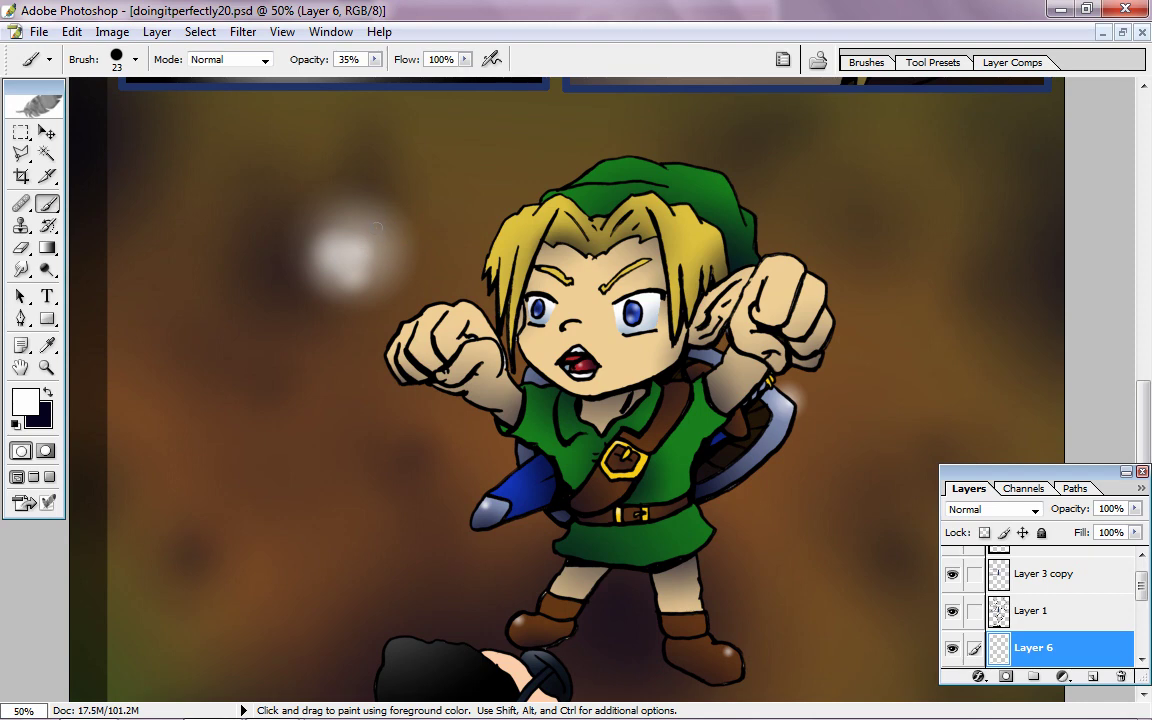
Paint curved wing strokes beside the orb, undoing misstrokes until an arcing left wing remains
mouse_move(378, 227)
left_mouse_down()
mouse_move(395, 200)
mouse_move(455, 215)
left_mouse_up()
key("ctrl+z")
left_click_drag(275, 222, 270, 160)
key("ctrl+z")
left_click_drag(298, 220, 240, 155)
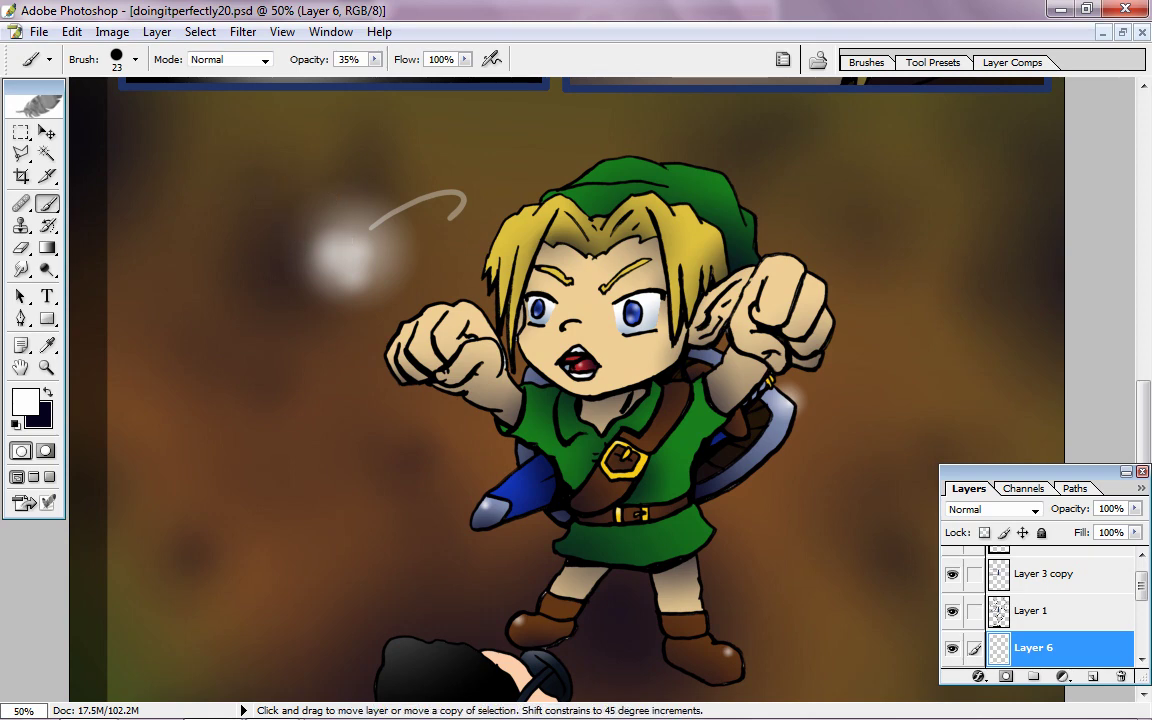
key("ctrl+z")
left_click_drag(300, 246, 298, 182)
key("ctrl+z")
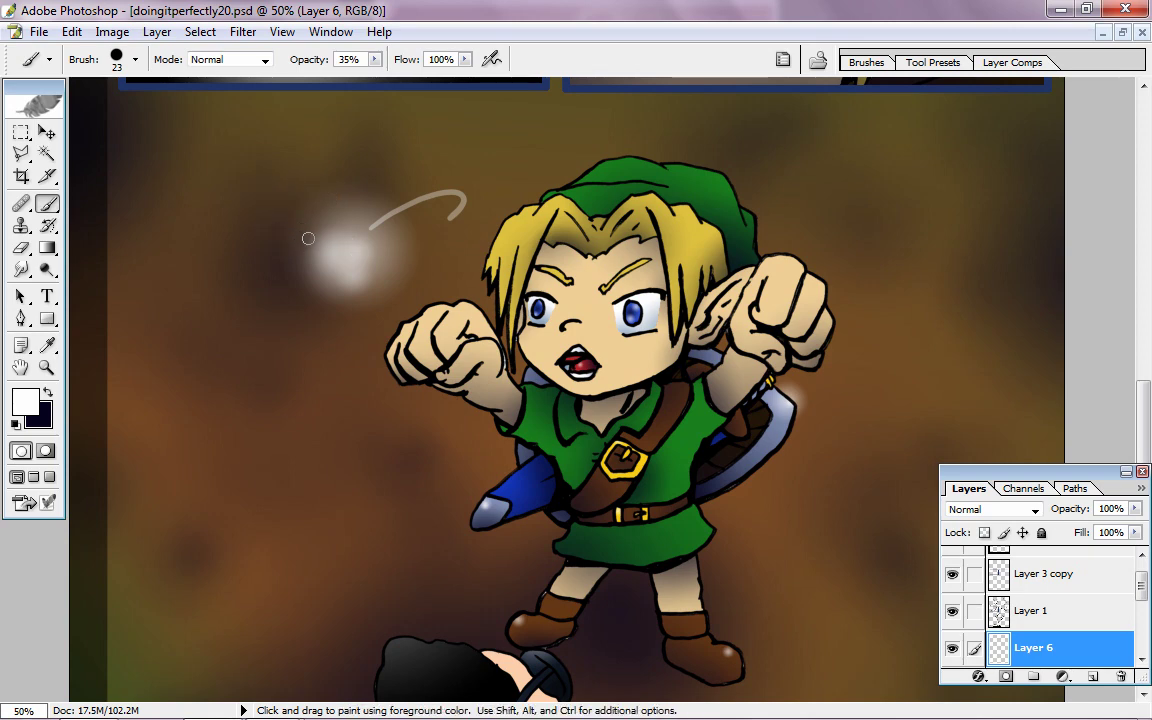
left_click_drag(305, 238, 322, 180)
key("ctrl+z")
left_click_drag(306, 237, 335, 188)
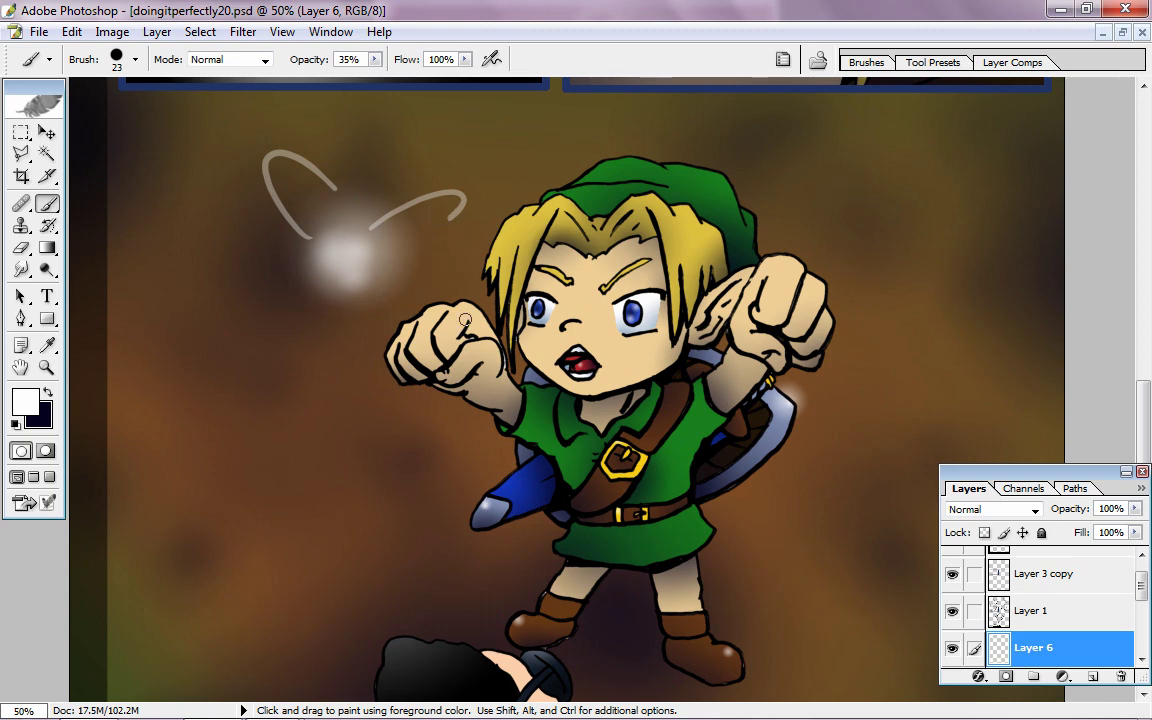
Move Layer 6 beneath Layer 5, paint a faint line under the right wing, and shrink the brush to 10 px
scroll(1040, 610, "down", 2)
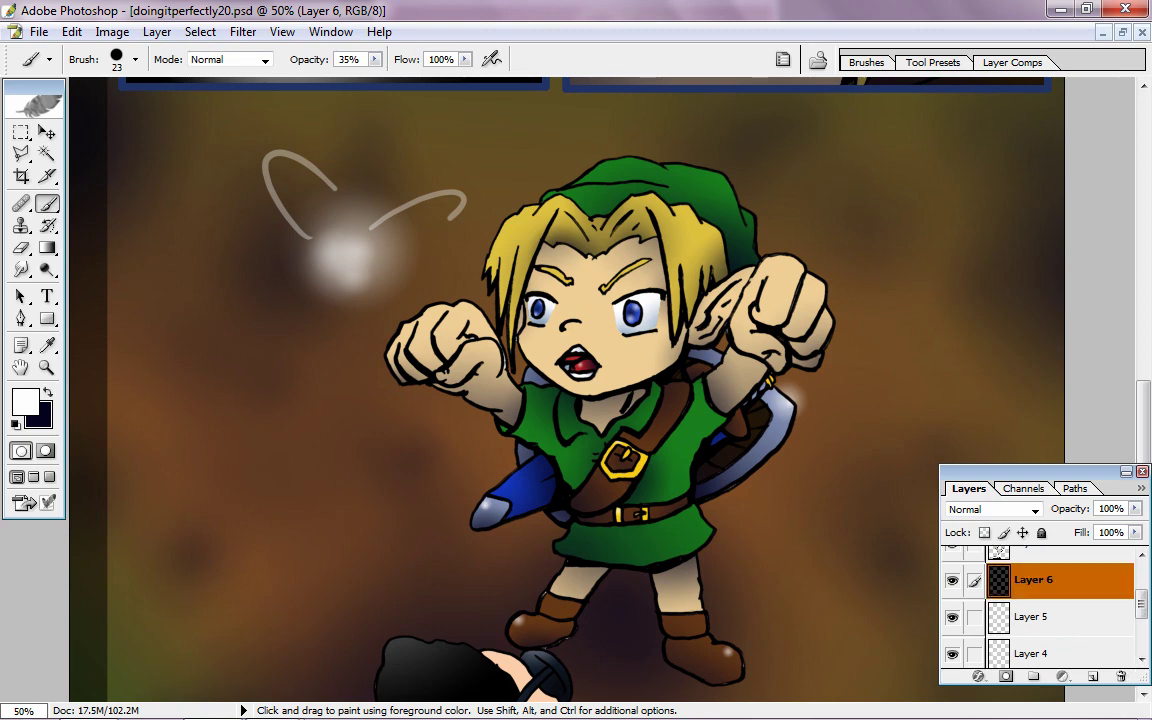
left_click_drag(1033, 579, 1033, 616)
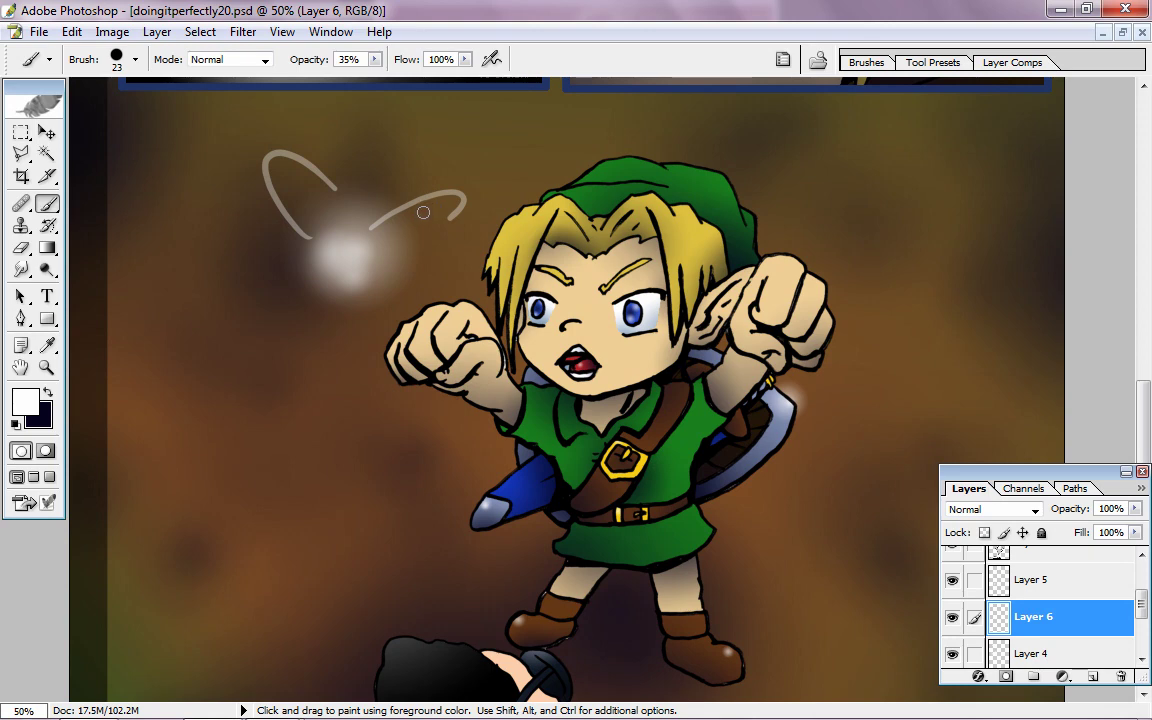
left_click_drag(370, 238, 425, 222)
left_click(135, 59)
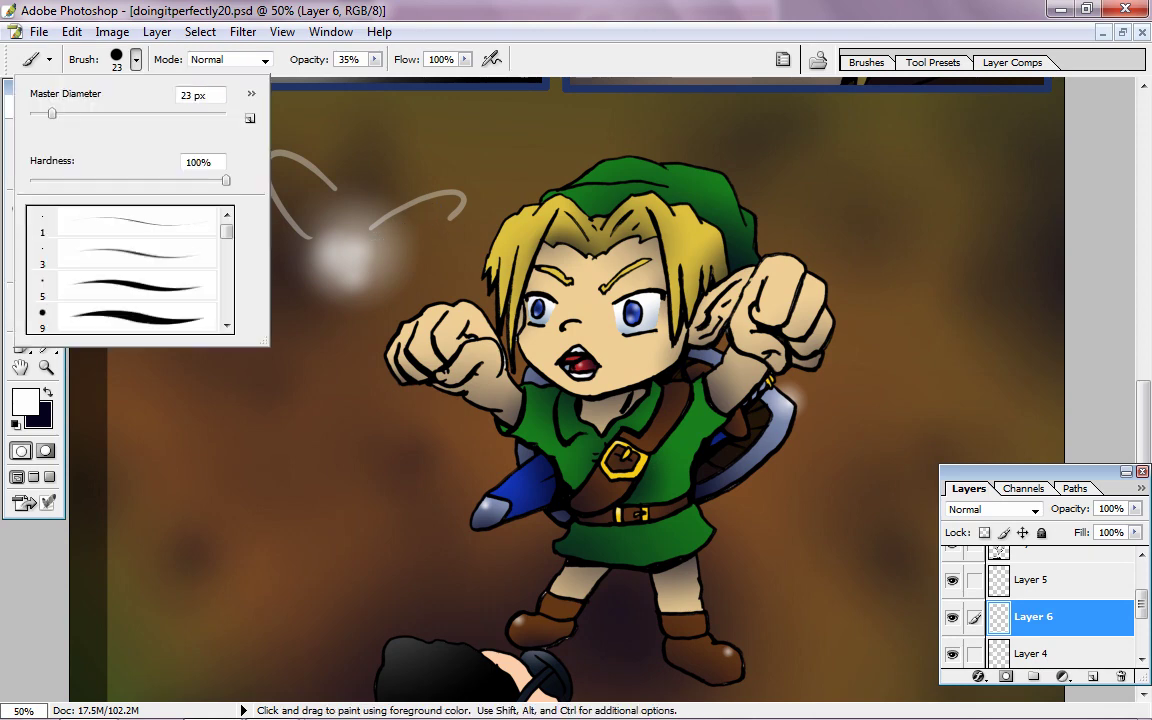
left_click_drag(42, 113, 38, 113)
key("Return")
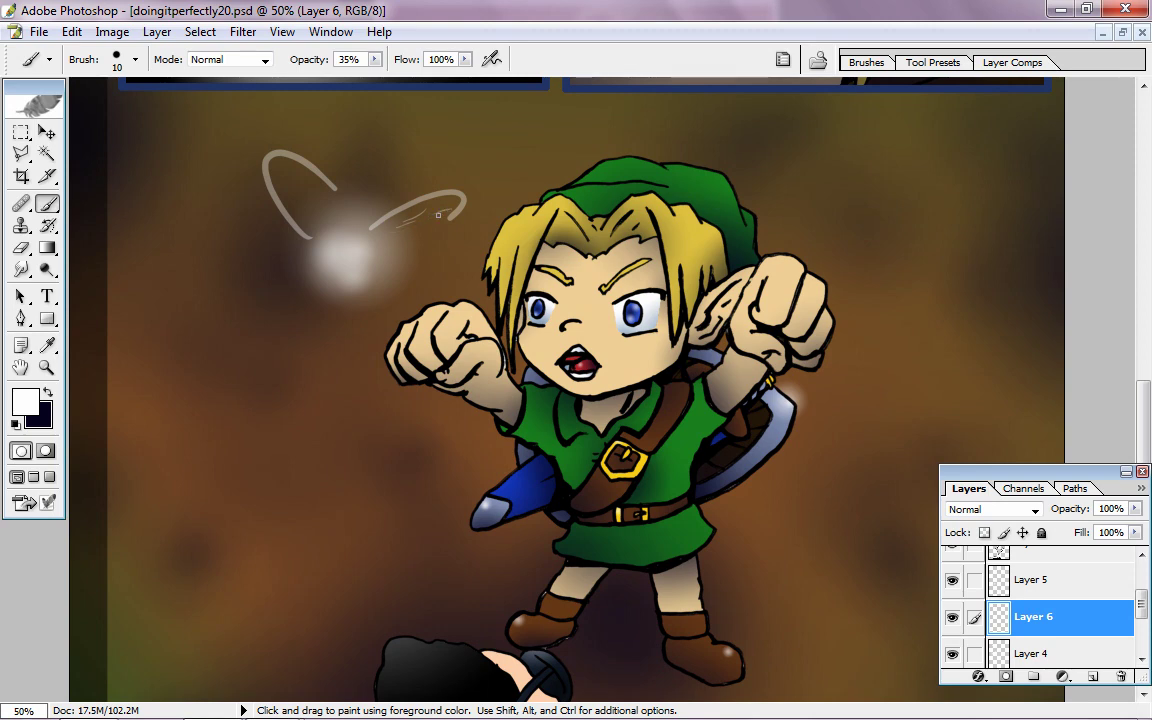
Paint thin vein lines inside the wings, keeping the left-wing vein
left_click_drag(438, 215, 410, 226)
key("ctrl+z")
left_click_drag(291, 181, 312, 201)
Marquee-select the fairy area and nudge the wing right and down
key("m")
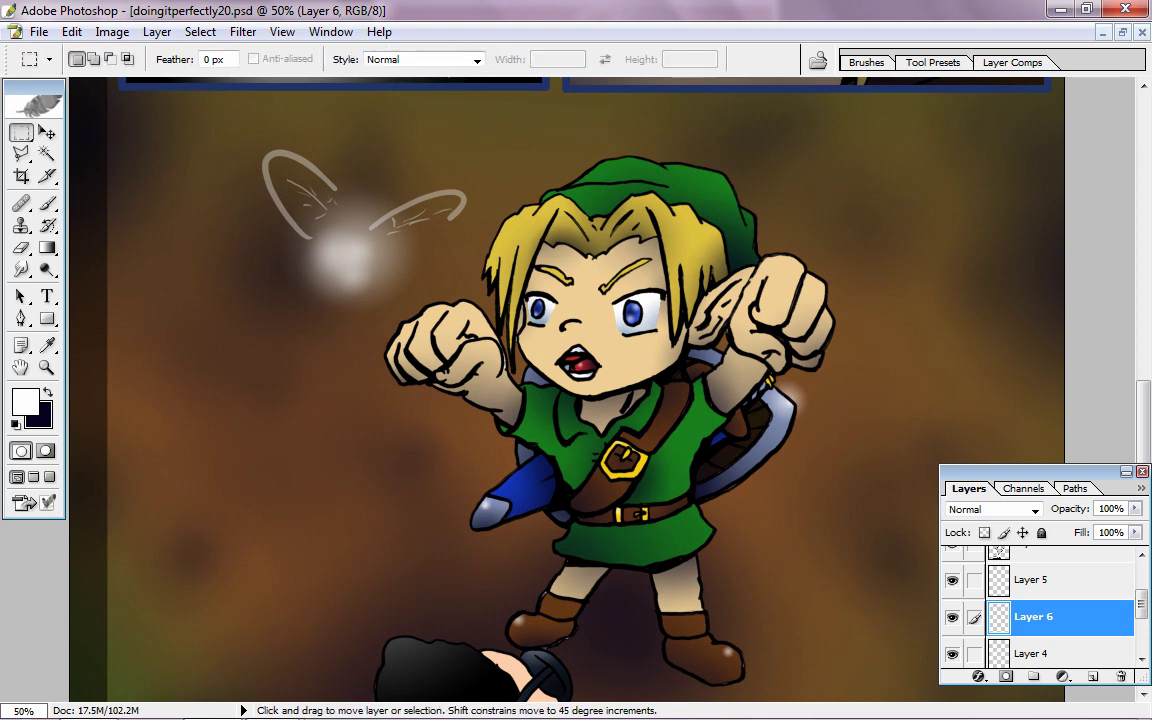
key("ctrl+minus")
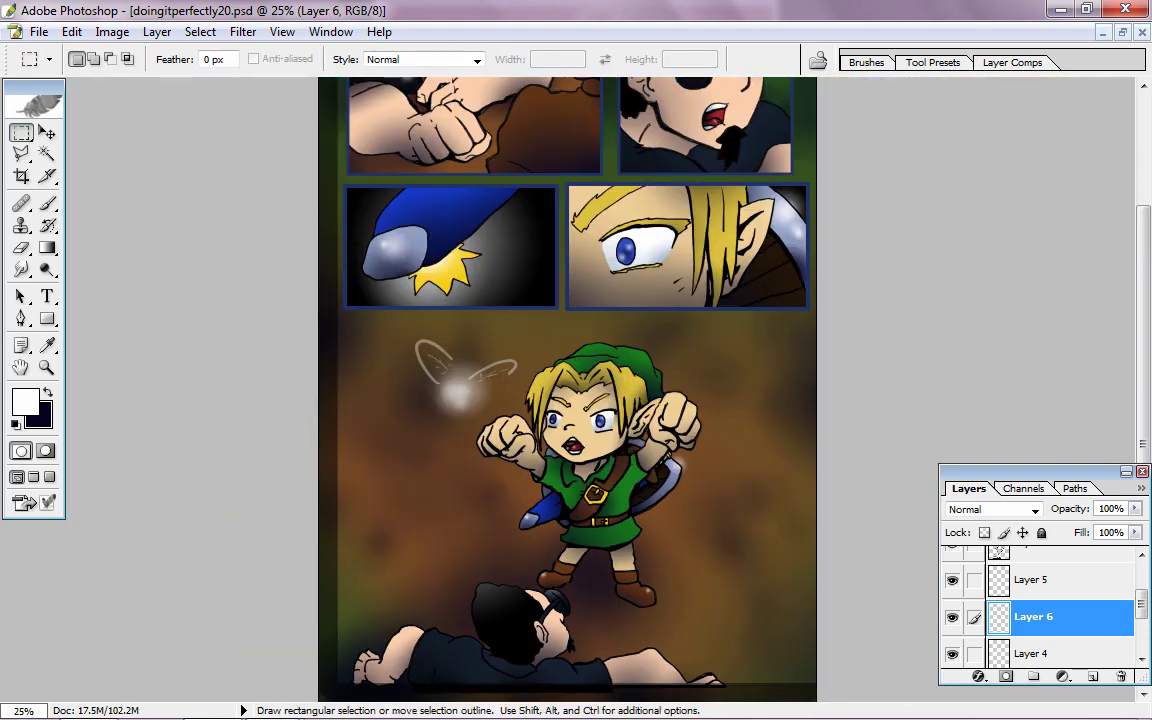
left_click_drag(389, 327, 456, 394)
key("v")
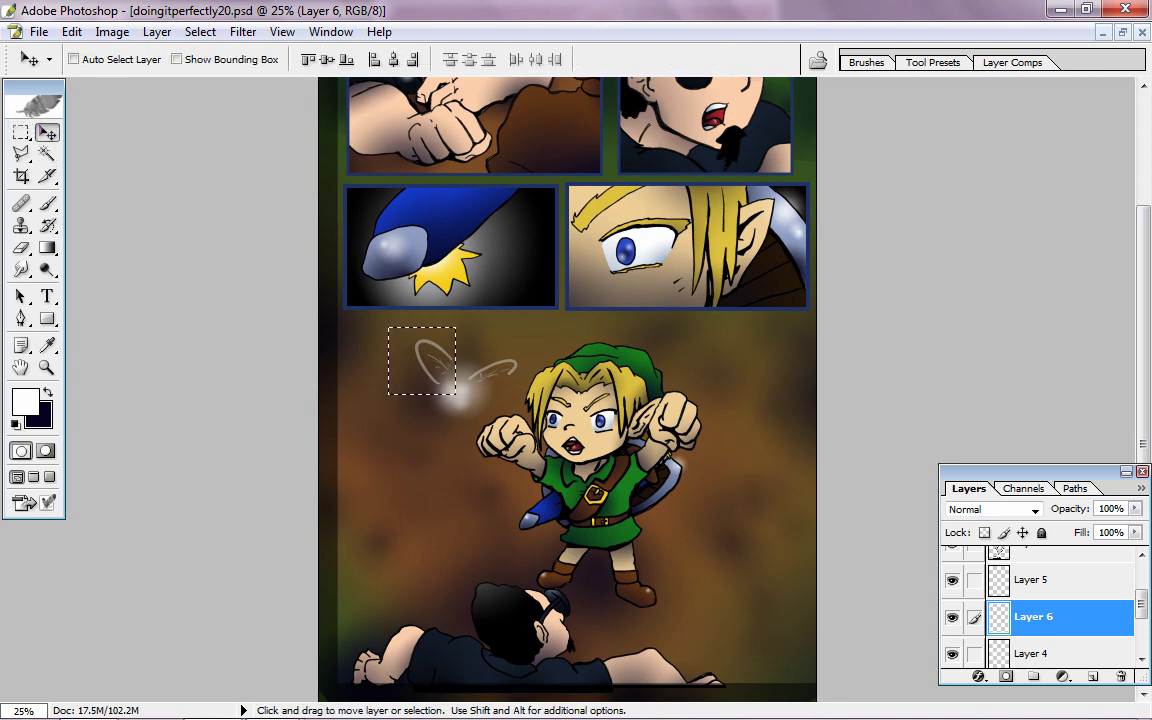
key("ctrl+d")
left_click_drag(395, 330, 405, 340)
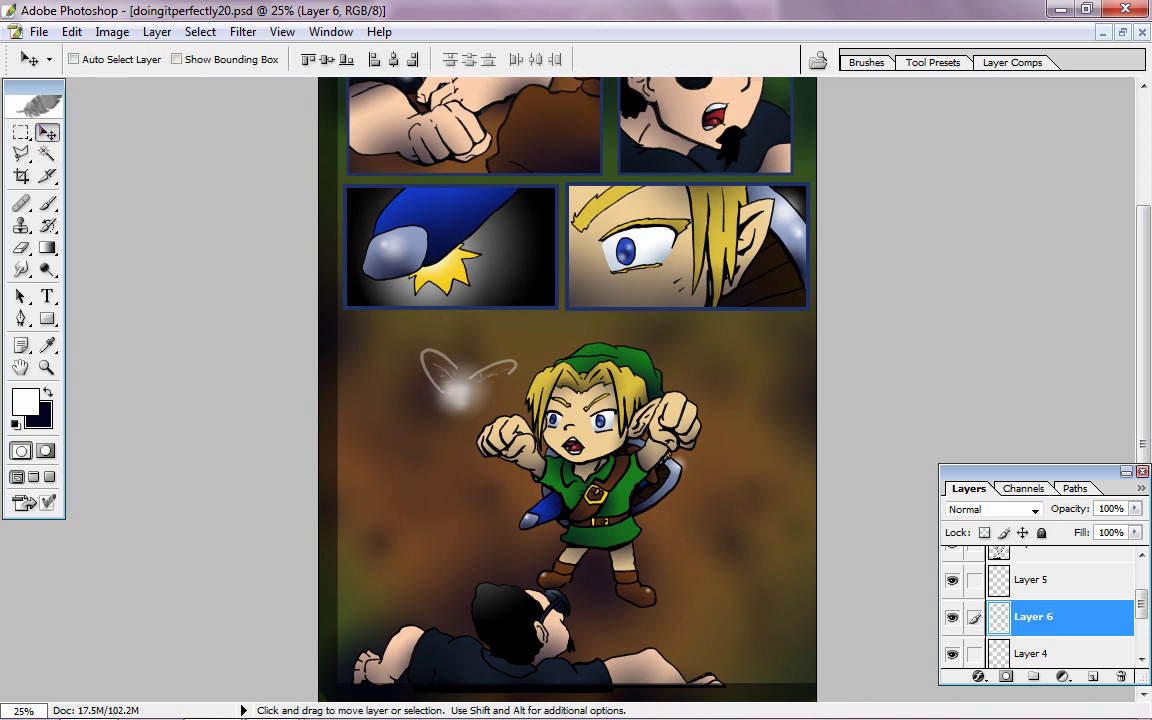
Free-transform the wing, rotating it counter-clockwise and shifting it slightly
key("m")
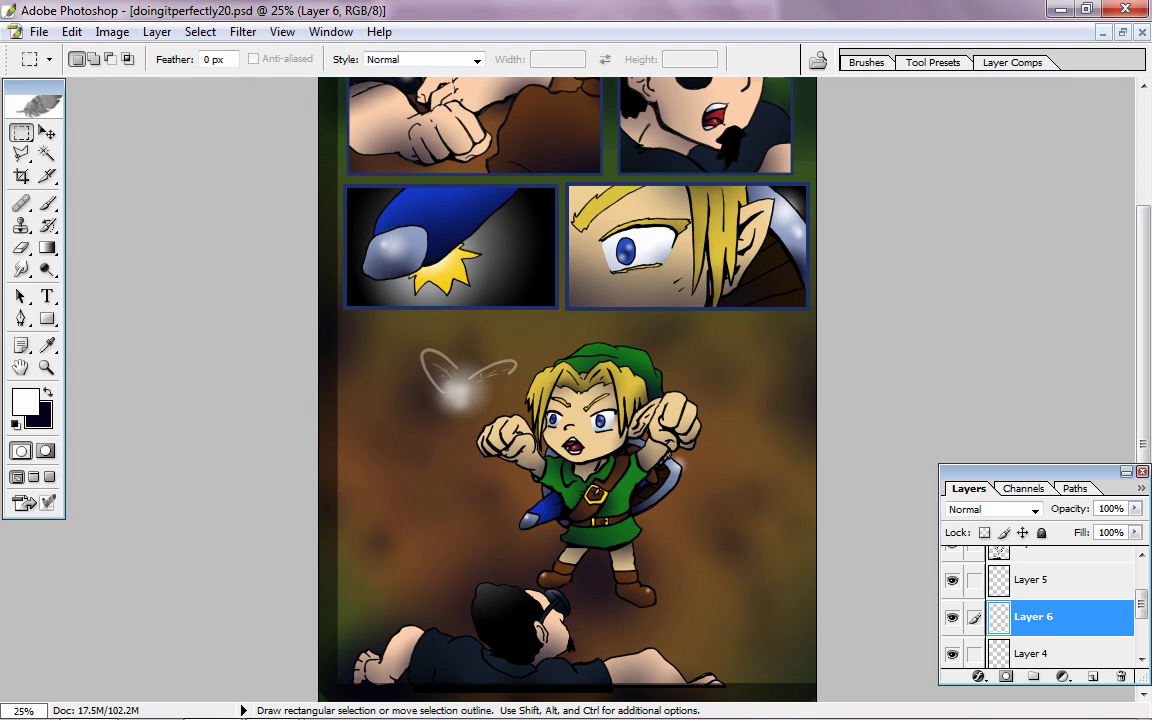
right_click(403, 350)
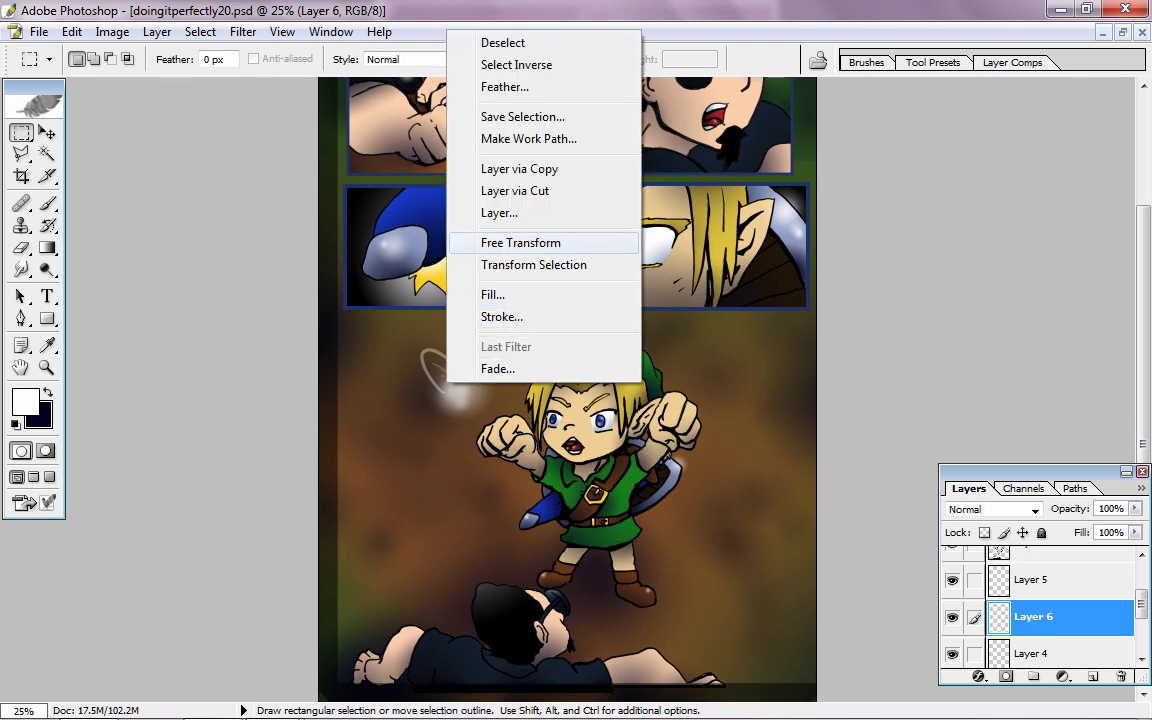
left_click(488, 167)
left_click_drag(408, 322, 376, 327)
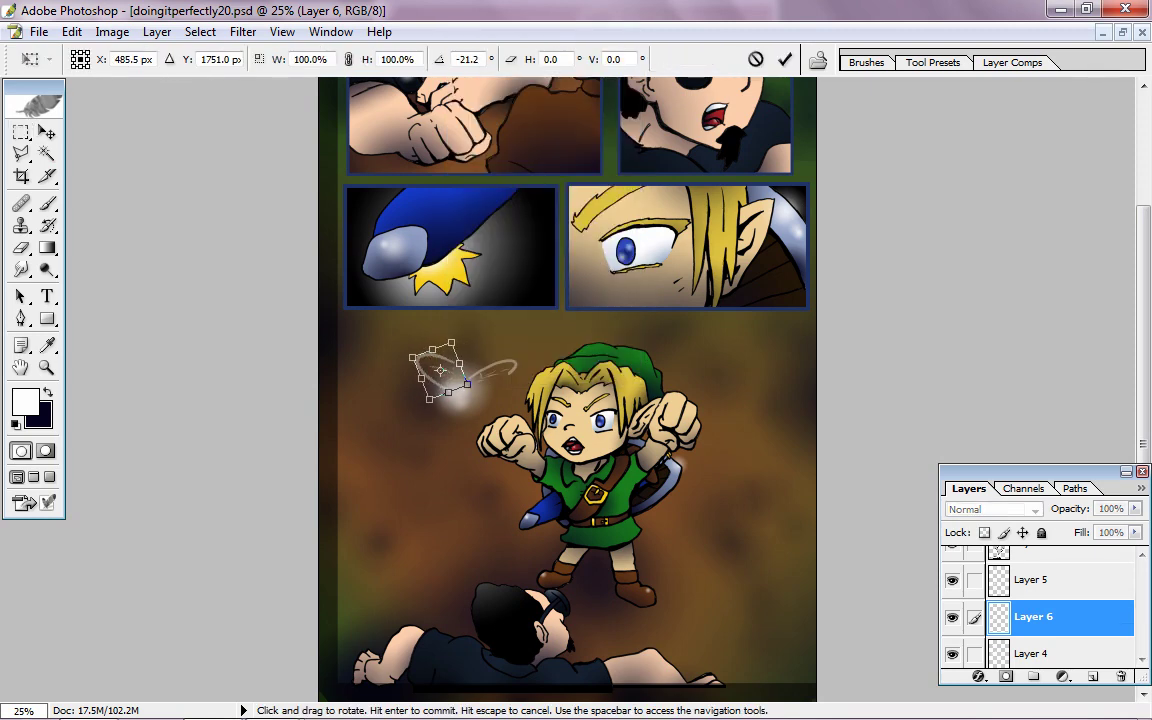
left_click_drag(437, 374, 438, 377)
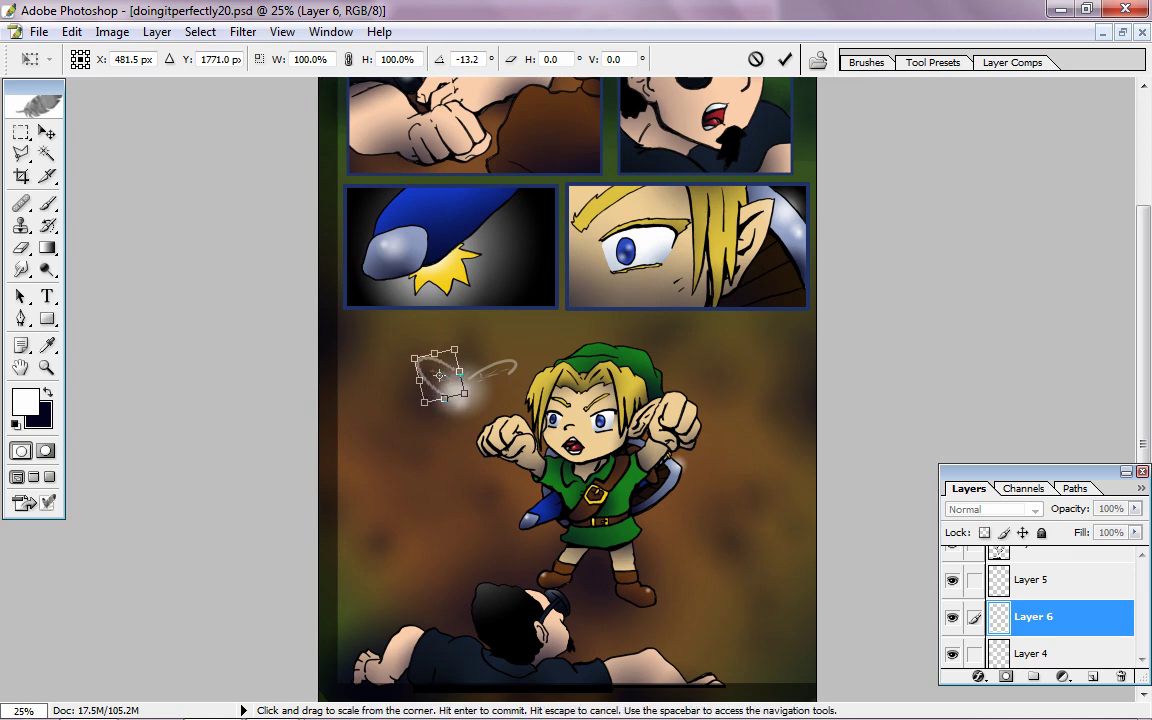
key("Return")
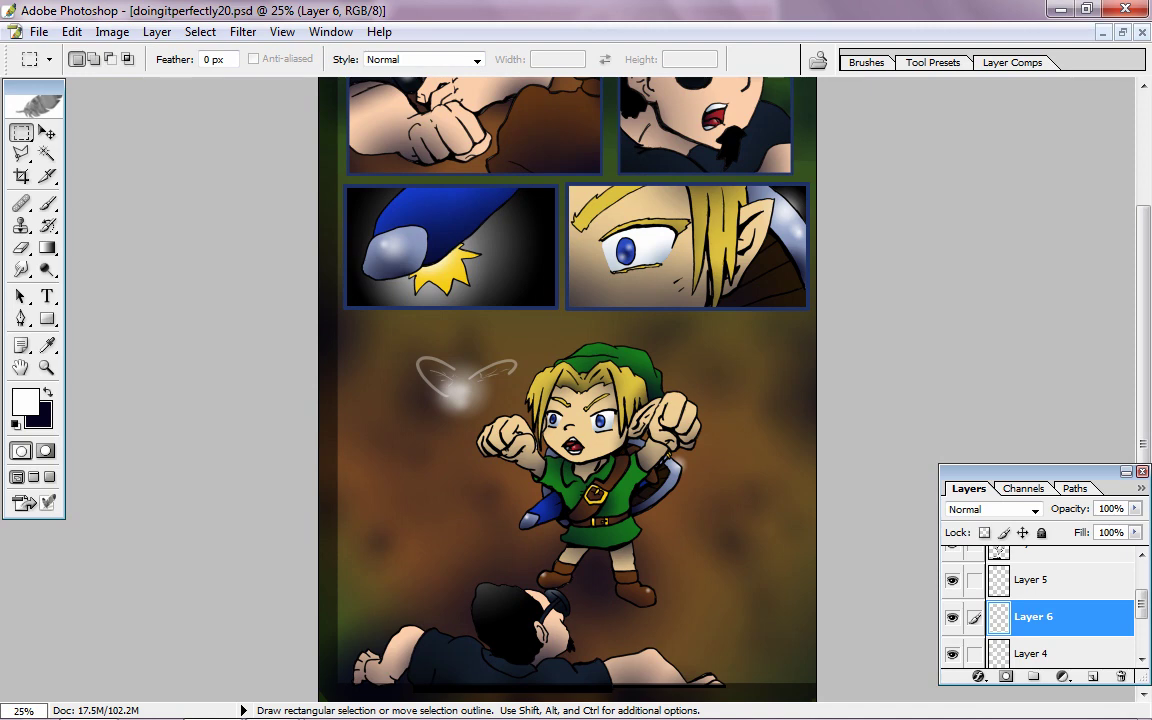
Nudge the left wing up and left with arrow keys
key("ctrl+shift+Up")
key("ctrl+shift+Up")
key("ctrl+shift+Right")
key("ctrl+shift+Right")
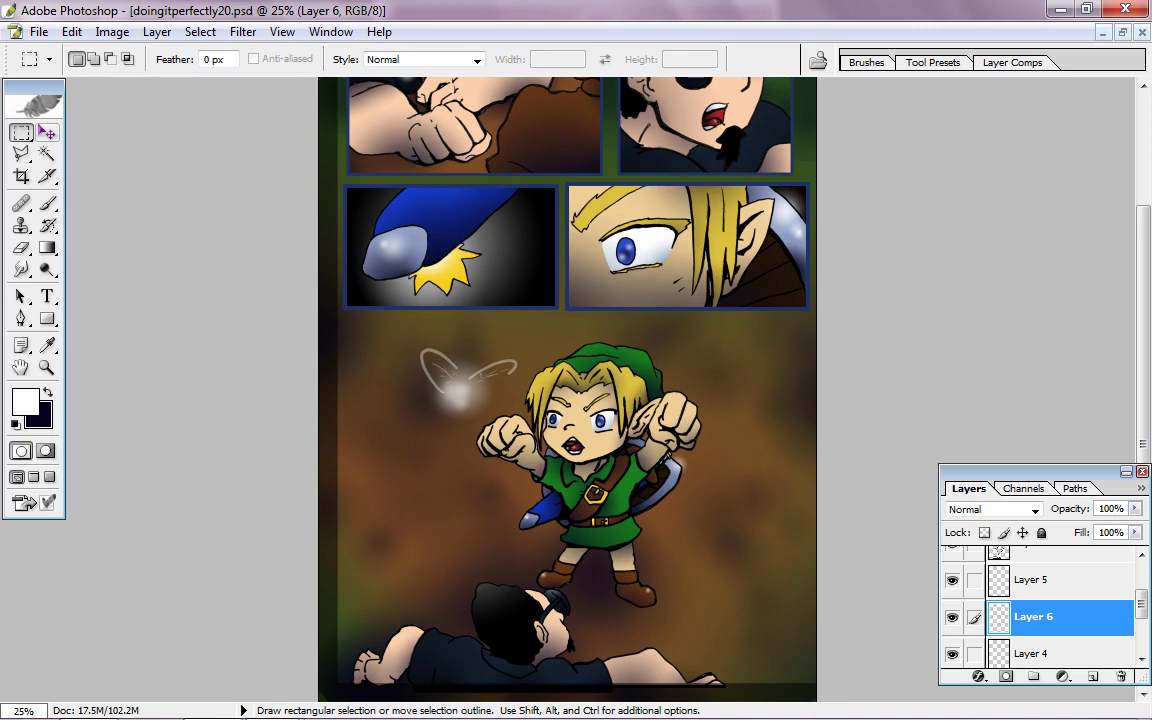
key("v")
key("shift+Up")
key("shift+Up")
key("shift+Left")
key("shift+Left")
key("shift+Up")
key("shift+Left")
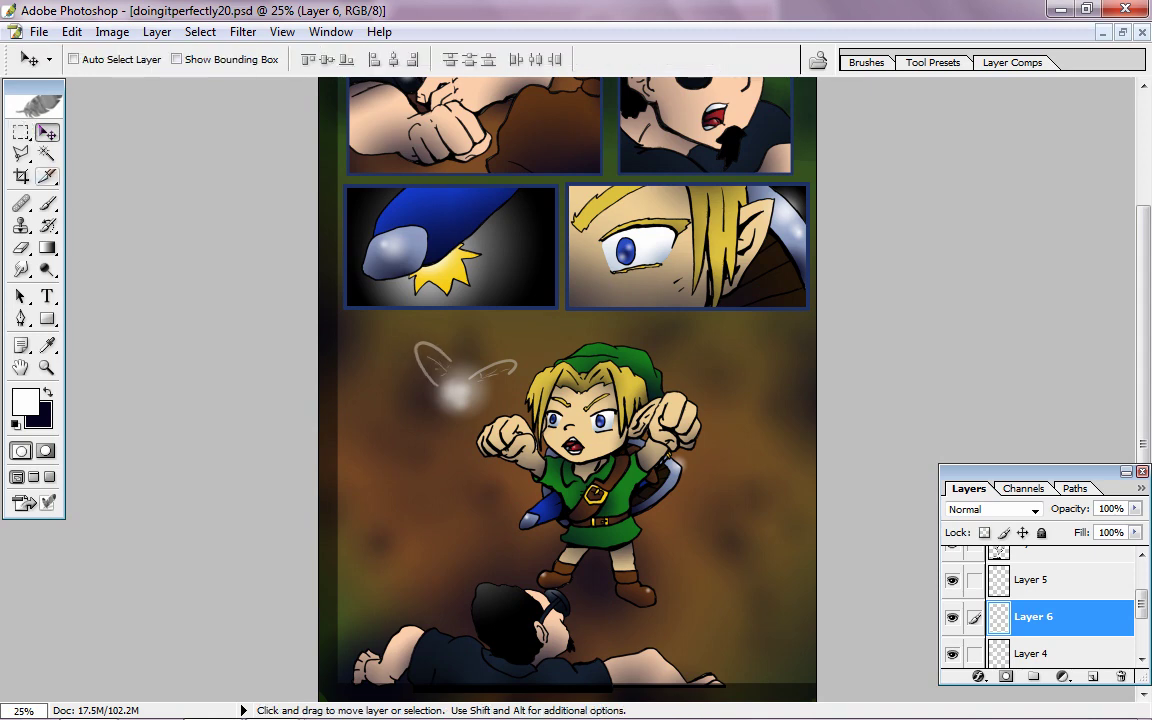
Select the left wing and scale it down to about 85%
left_click(20, 132)
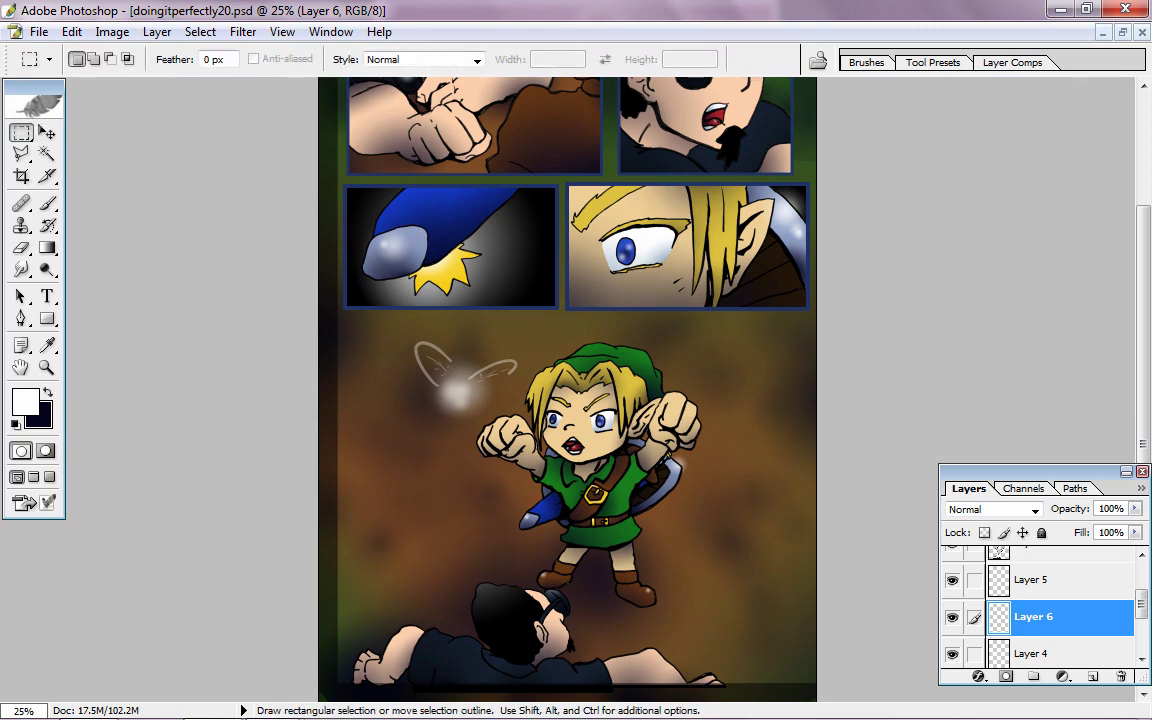
left_click_drag(396, 331, 461, 397)
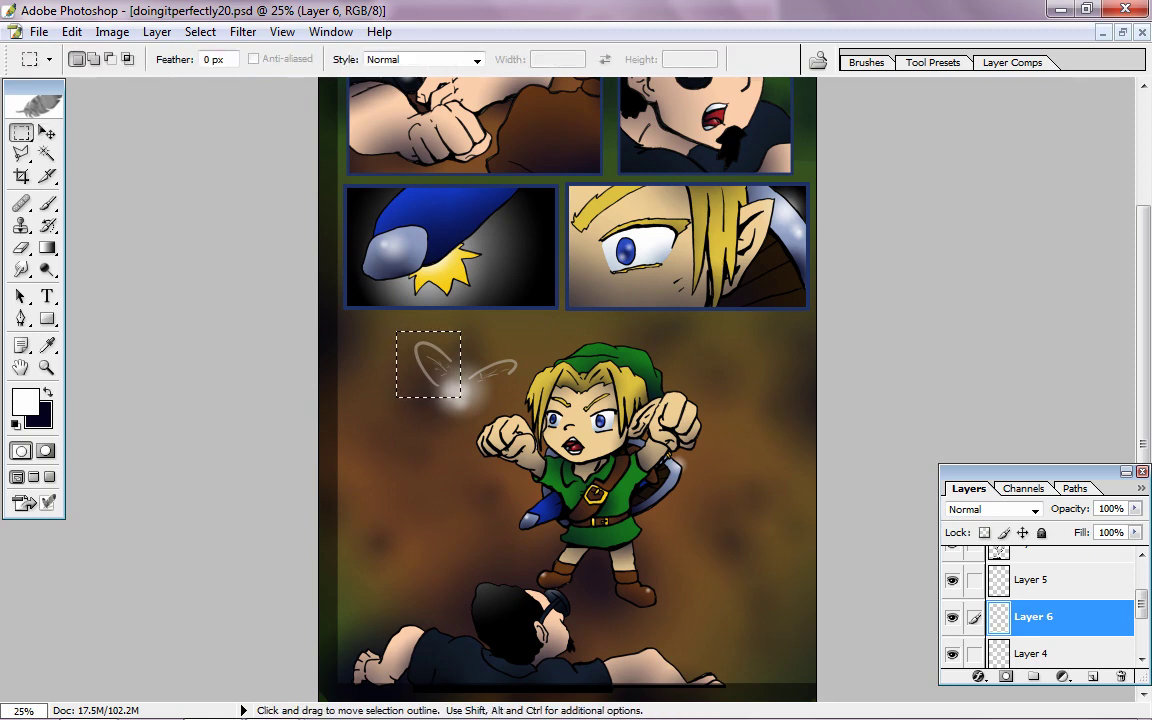
right_click(458, 392)
left_click(500, 232)
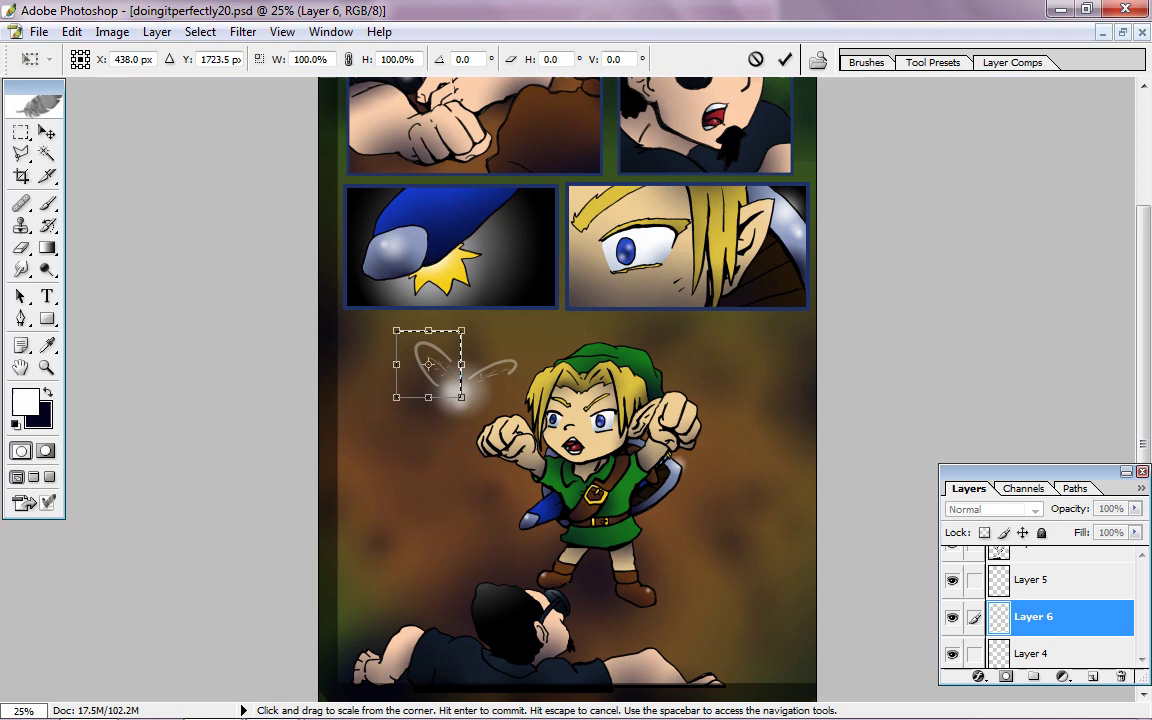
left_click_drag(396, 331, 401, 337)
left_click_drag(461, 397, 461, 392)
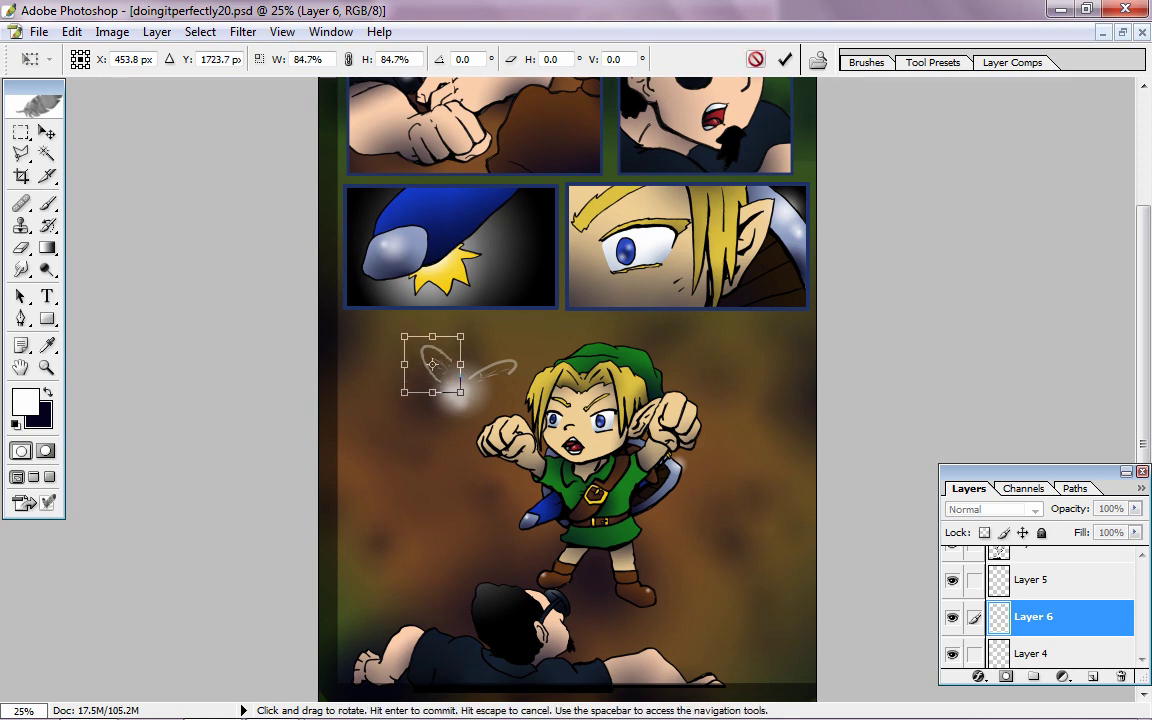
key("Return")
key("m")
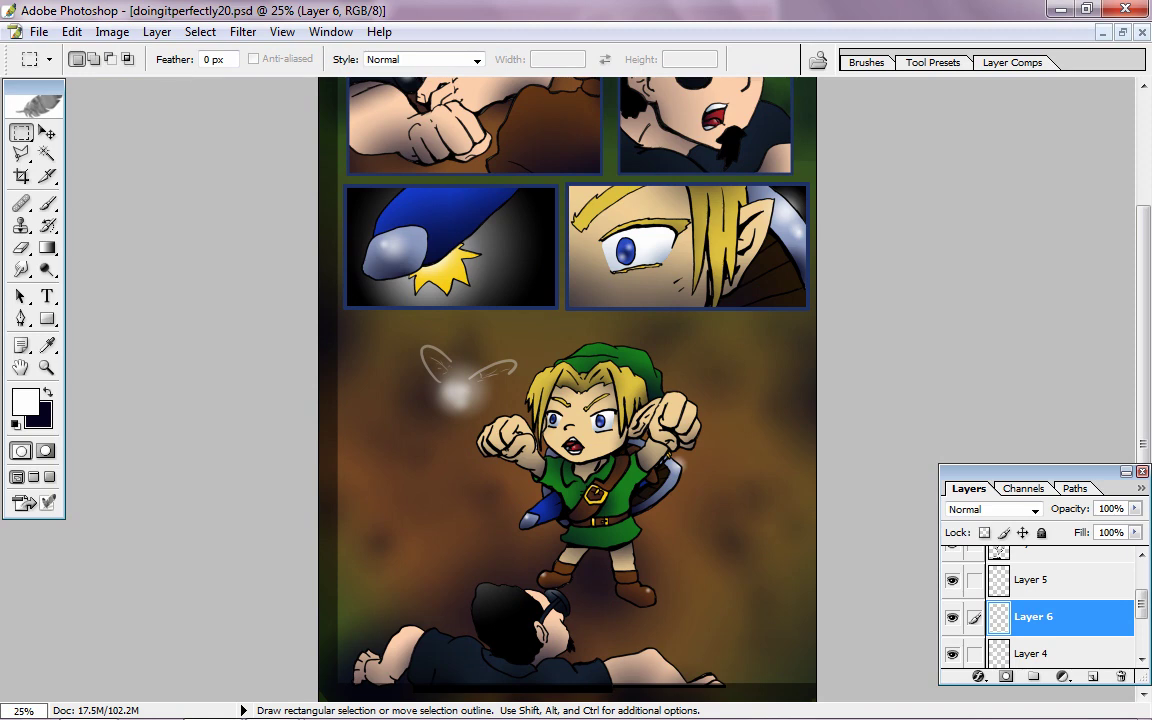
Select the right wing, rotate it counter-clockwise and move it lower left
left_click_drag(465, 351, 524, 389)
key("v")
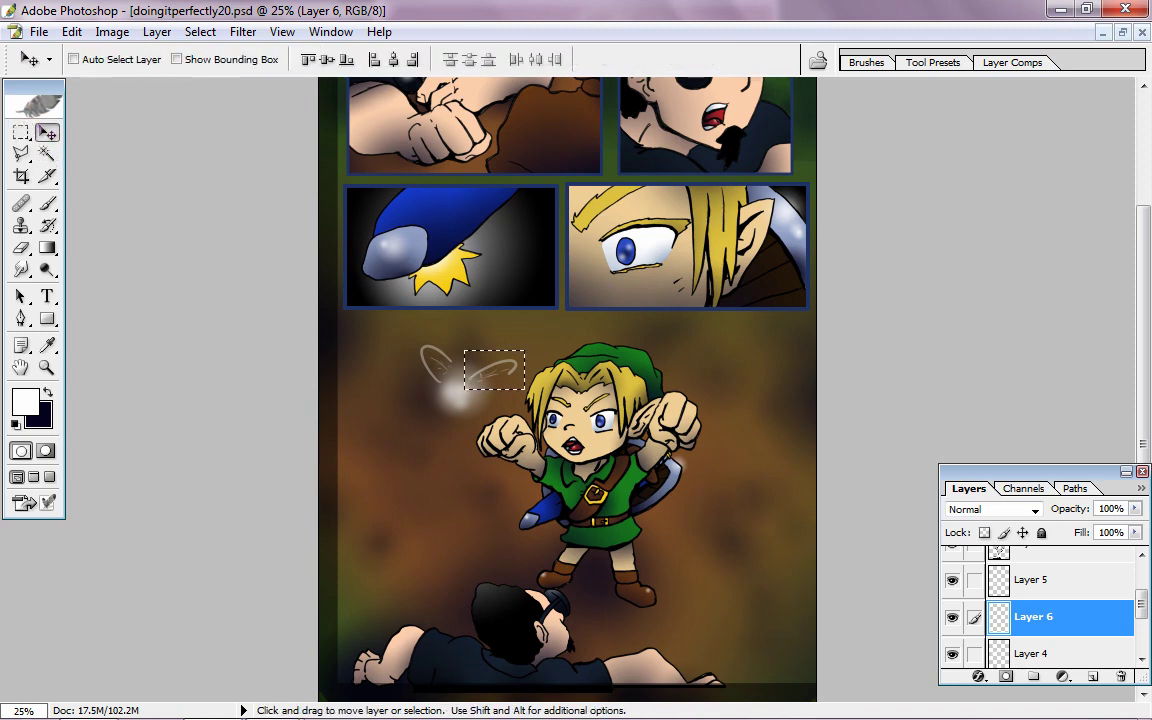
key("ctrl+d")
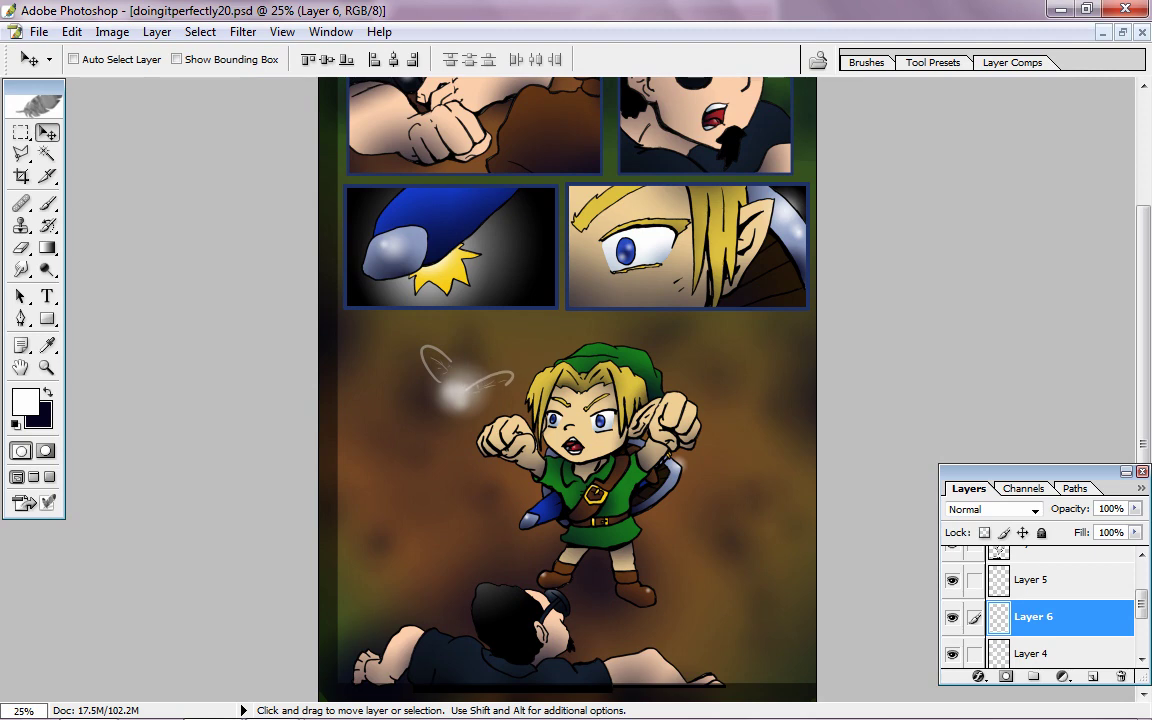
key("m")
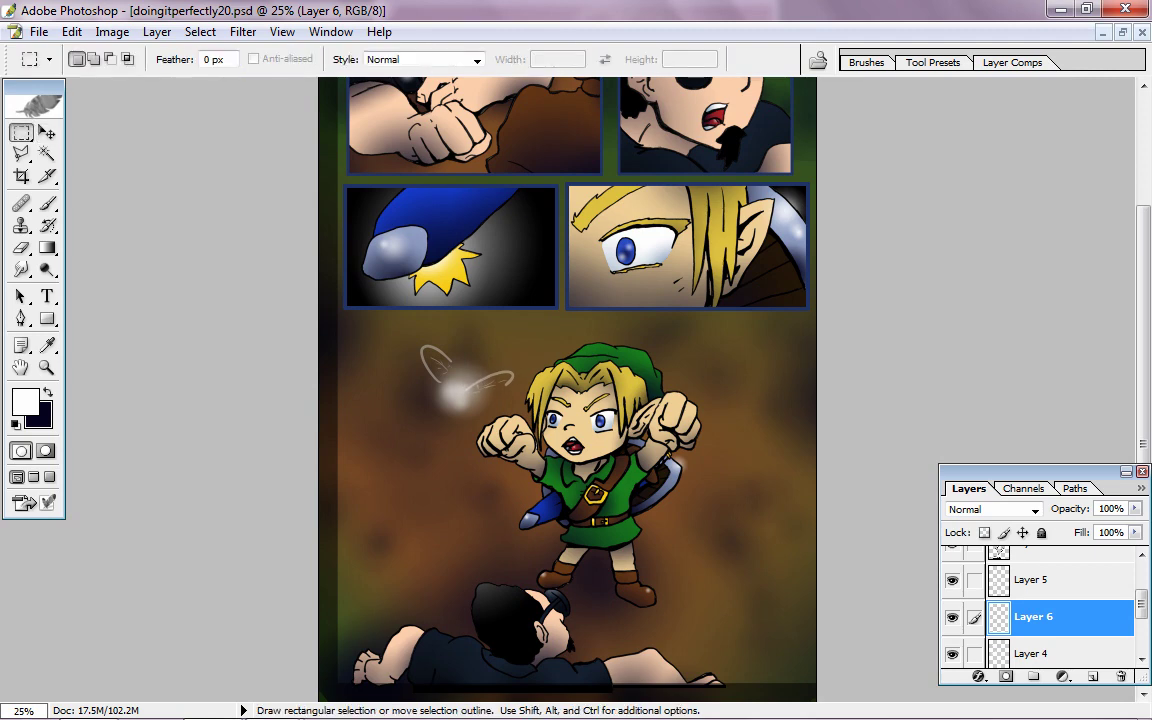
right_click(509, 384)
left_click(580, 260)
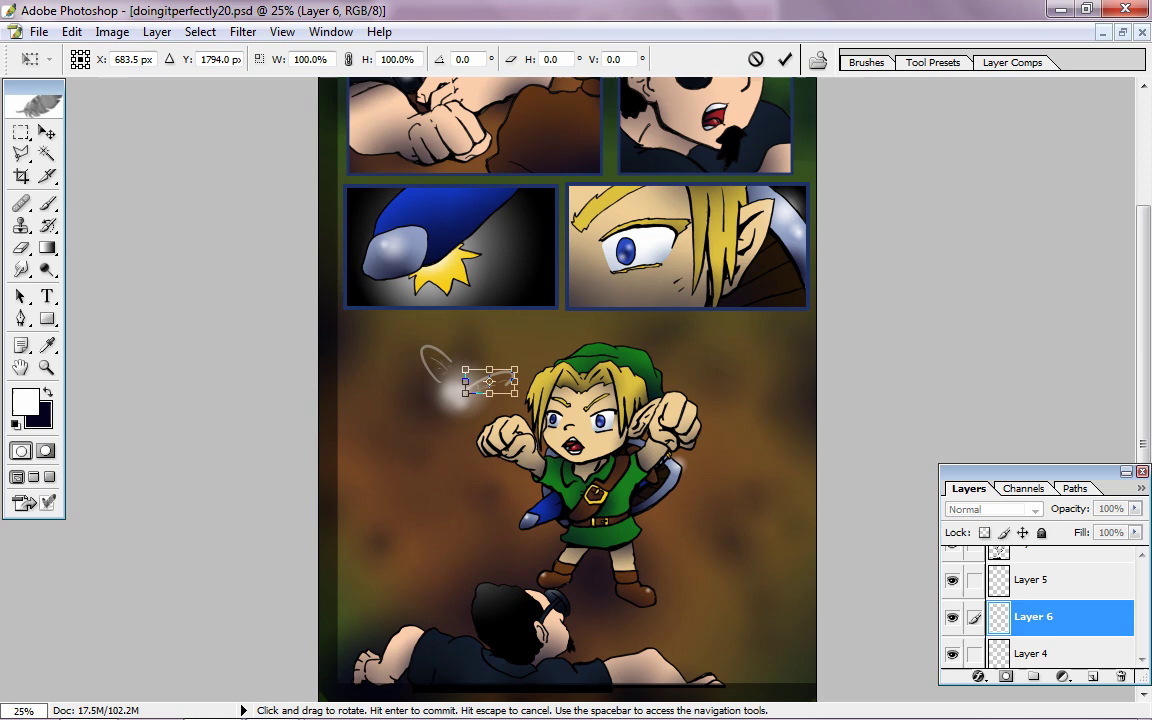
left_click_drag(445, 340, 433, 356)
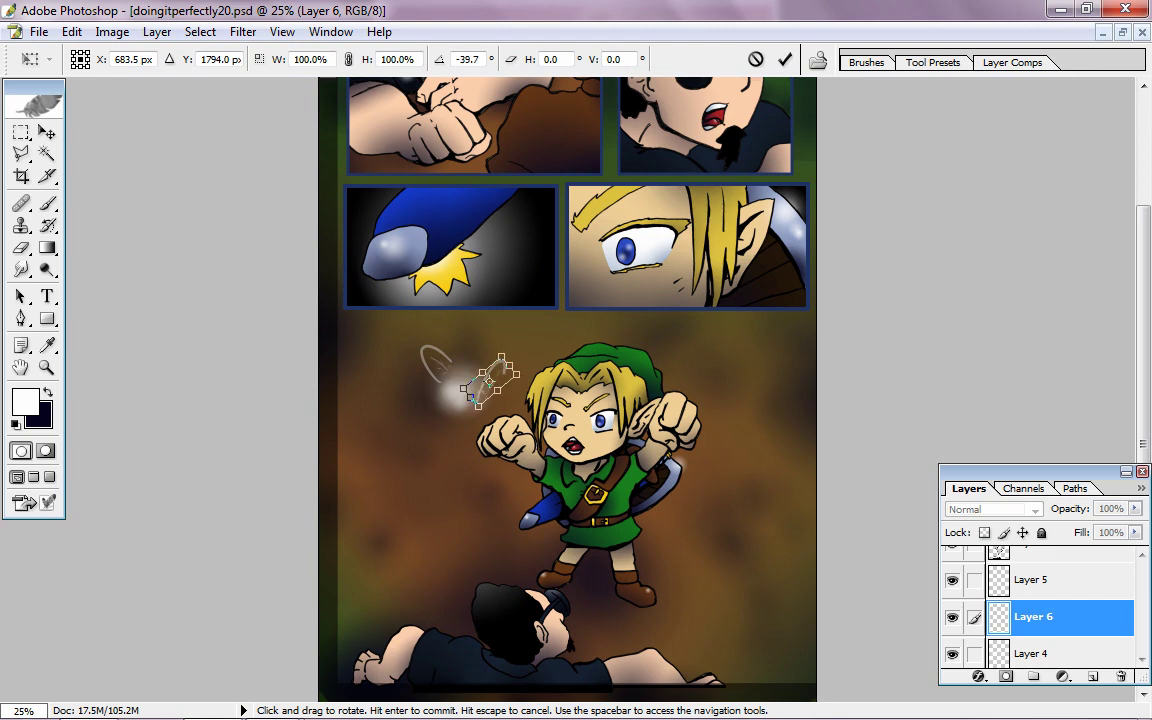
left_click_drag(433, 358, 373, 407)
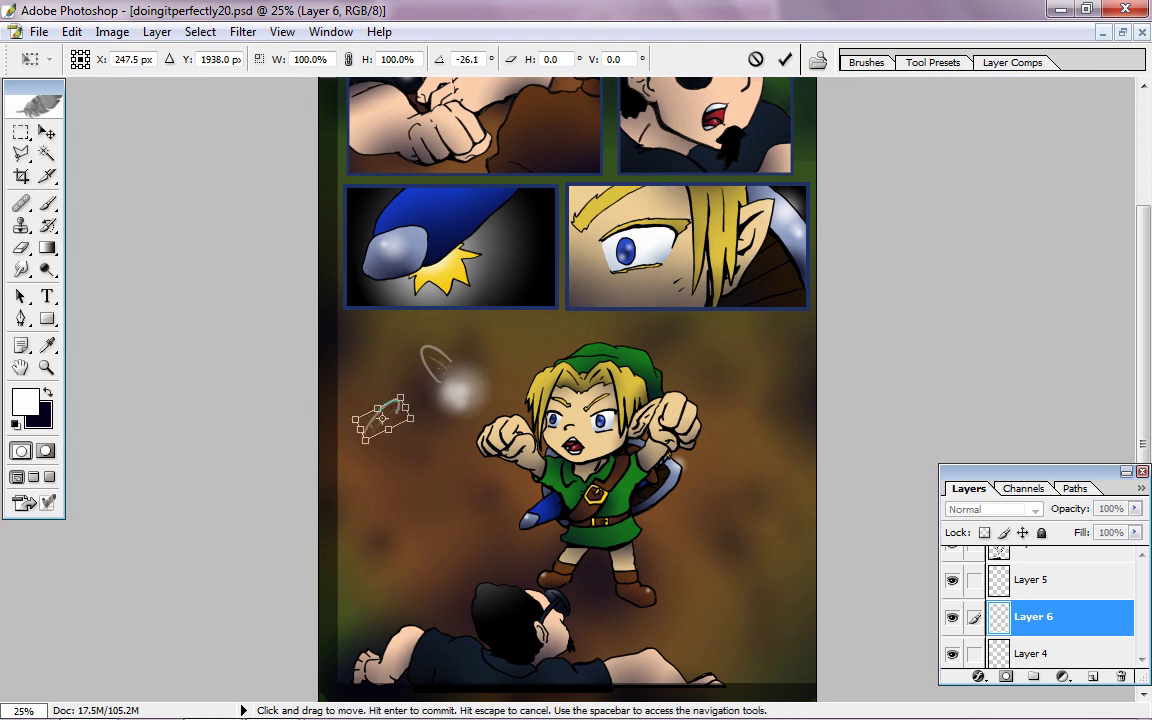
key("Return")
key("m")
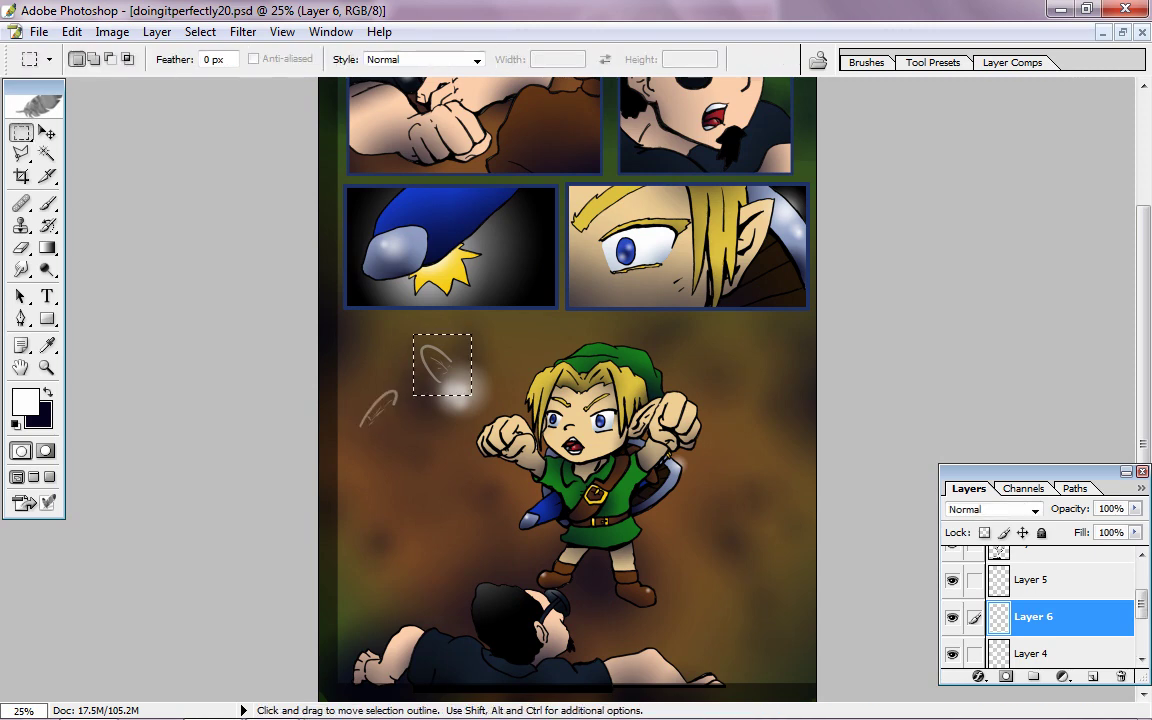
Flip the wing horizontally and place it on the orb's right side
right_click(450, 360)
left_click(524, 571)
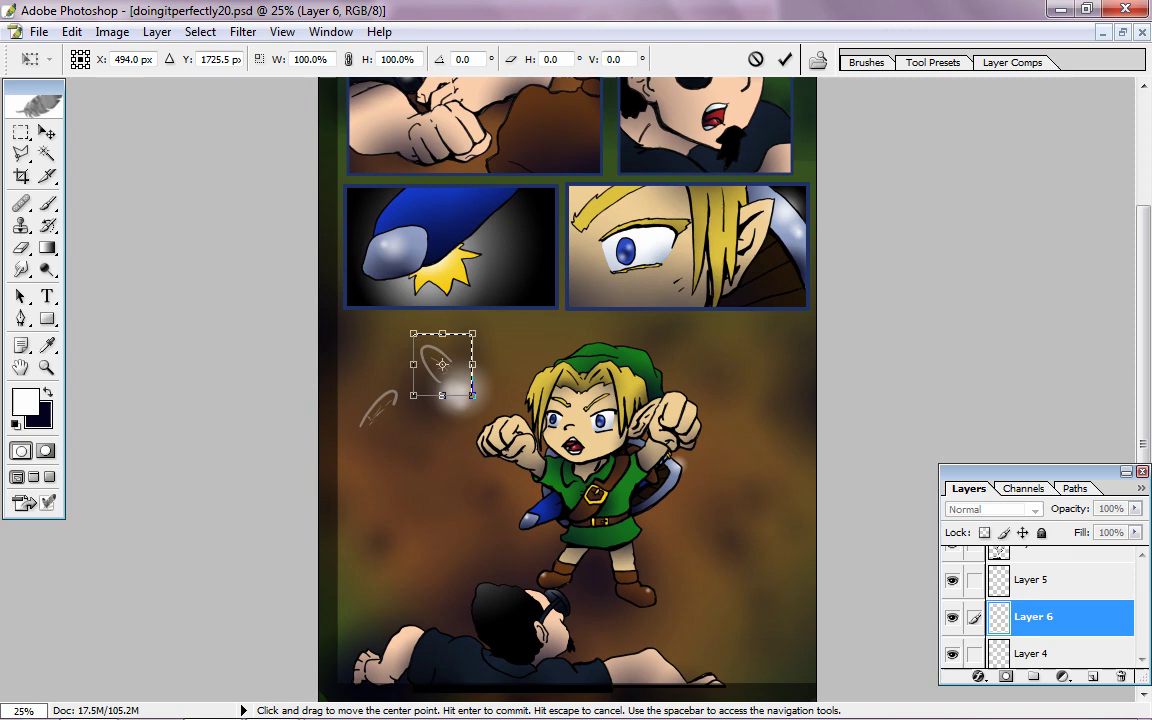
right_click(430, 353)
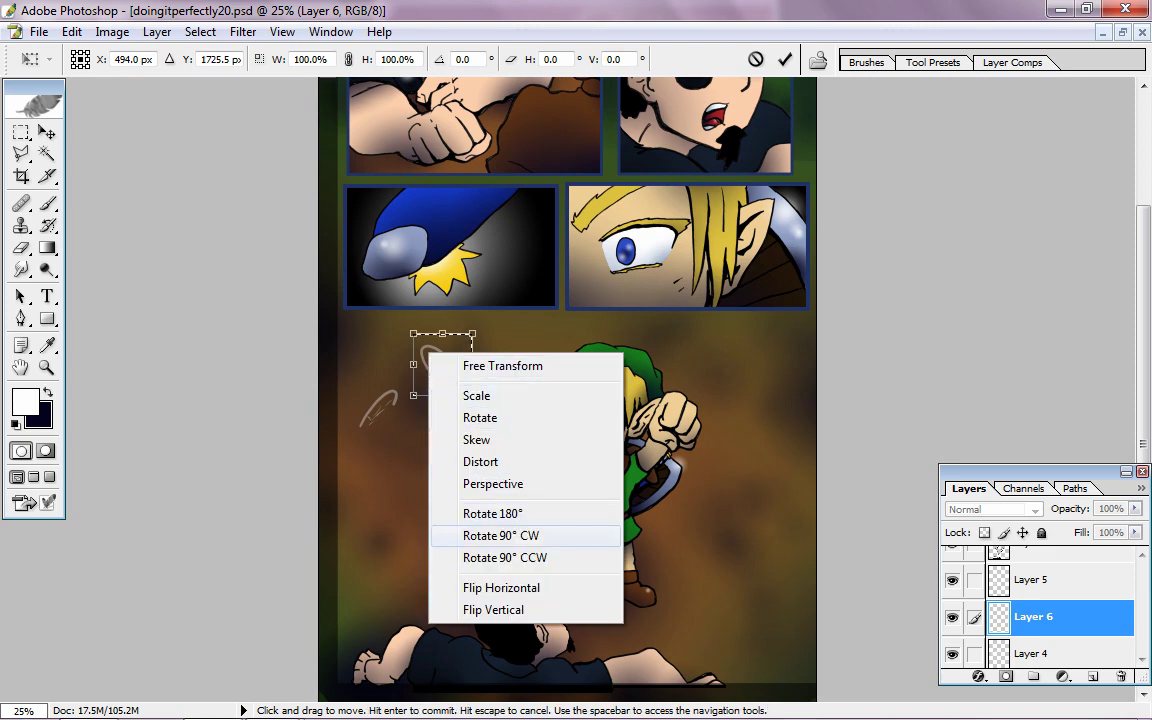
left_click(501, 587)
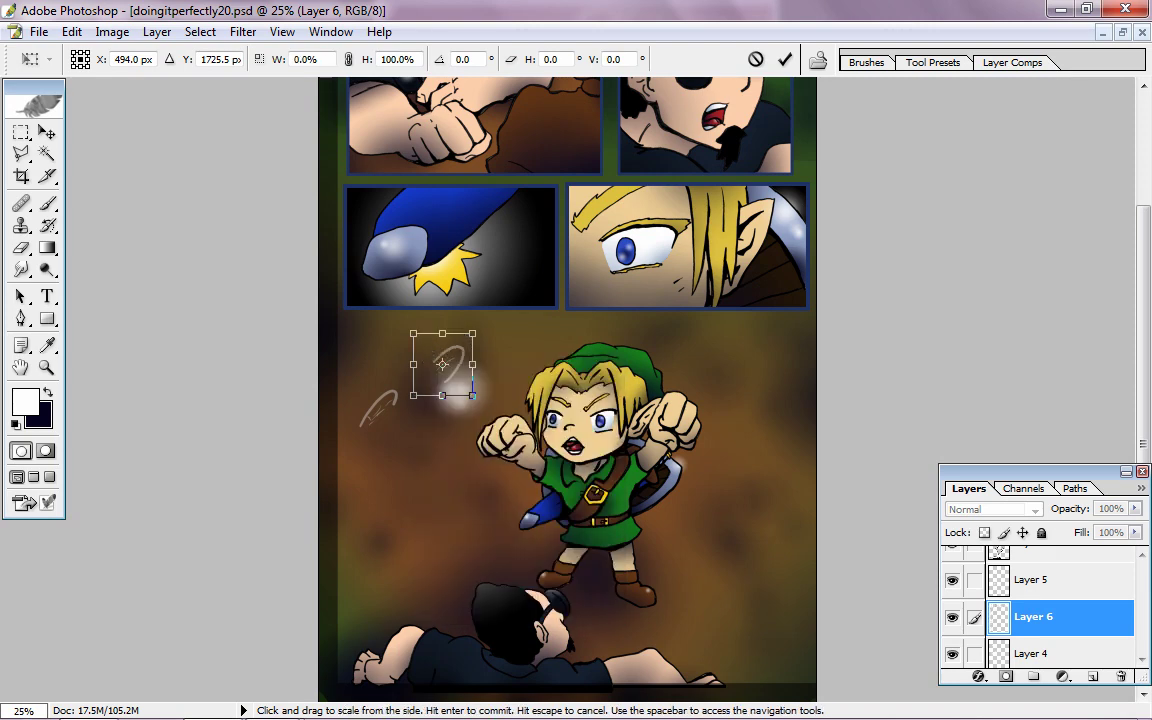
mouse_move(442, 364)
left_mouse_down()
mouse_move(486, 388)
mouse_move(480, 380)
left_mouse_up()
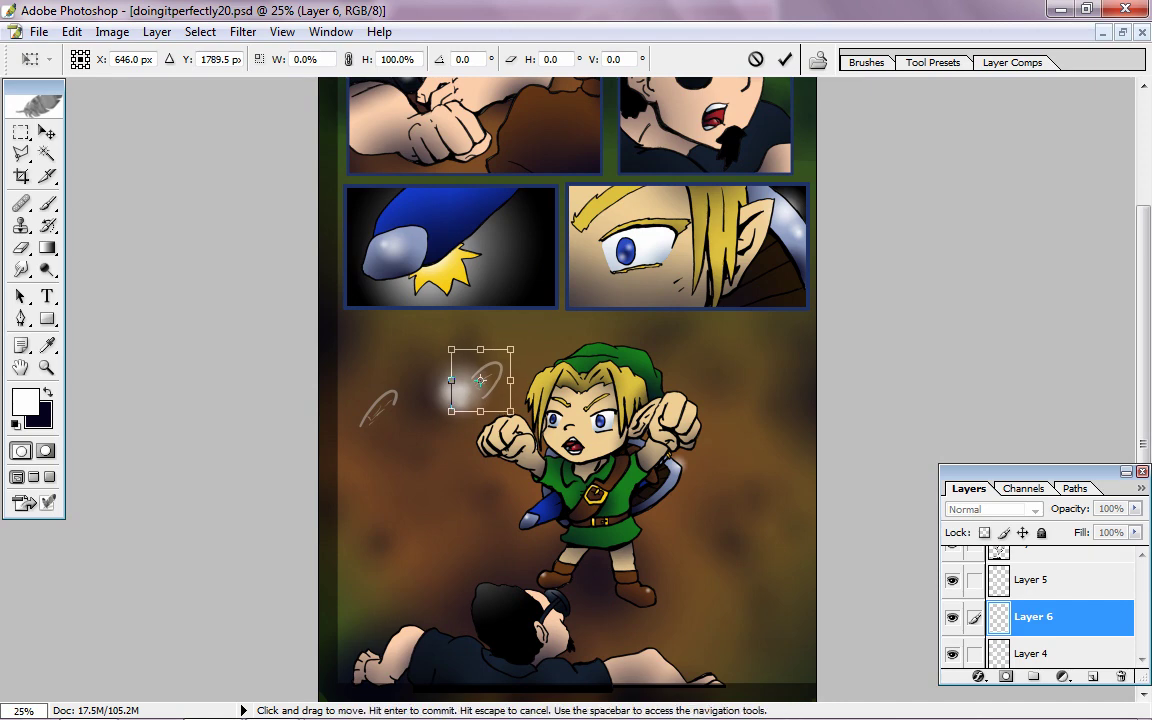
left_click_drag(480, 380, 478, 381)
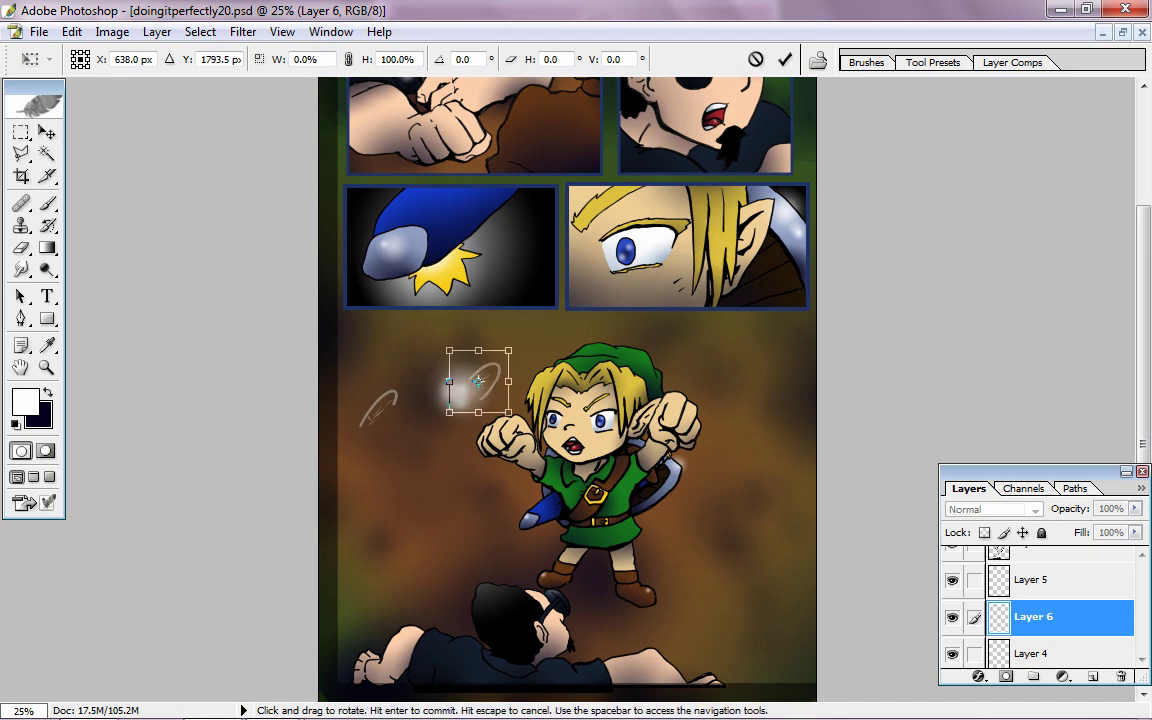
key("Return")
Move the loose wing strokes up around the fairy beside the glowing orb
left_click_drag(403, 356, 352, 458)
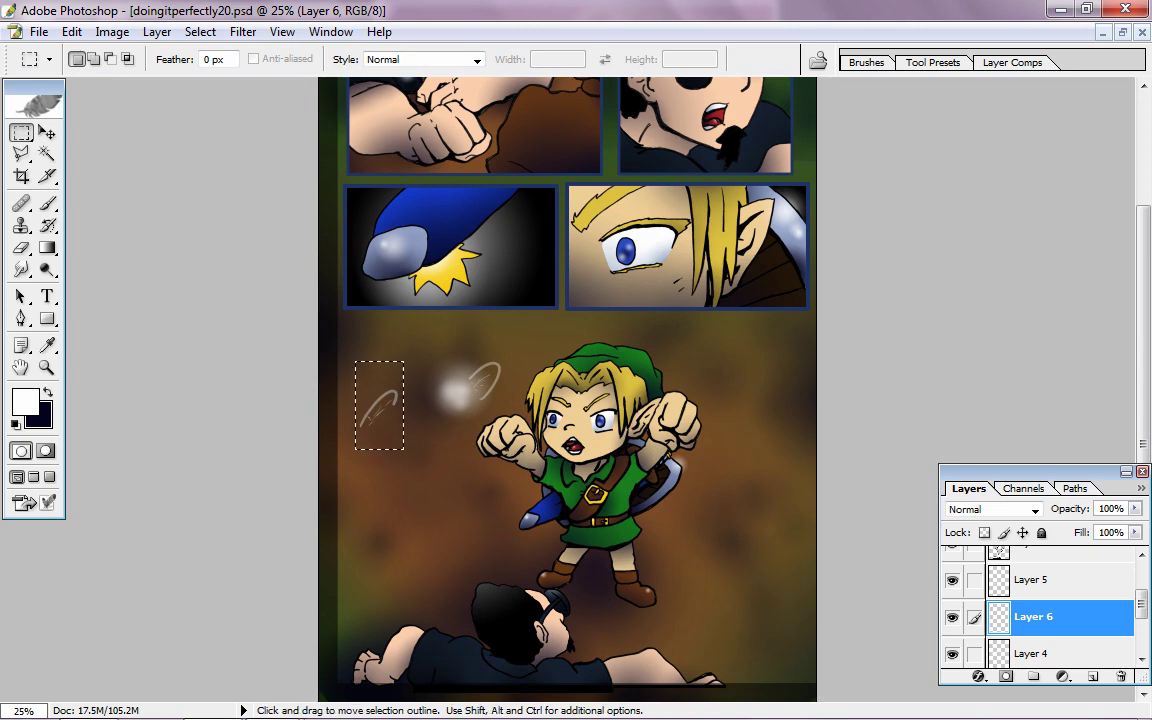
key("v")
key("ctrl+d")
left_click_drag(378, 408, 458, 376)
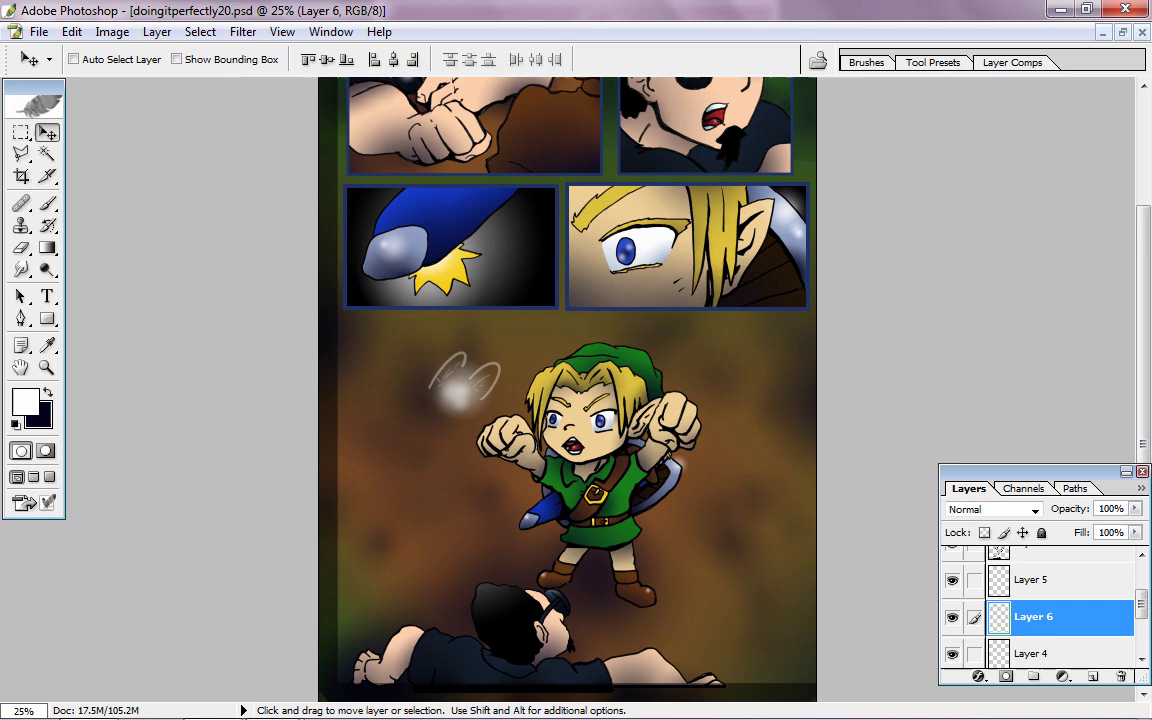
left_click_drag(450, 372, 380, 408)
left_click_drag(483, 378, 435, 362)
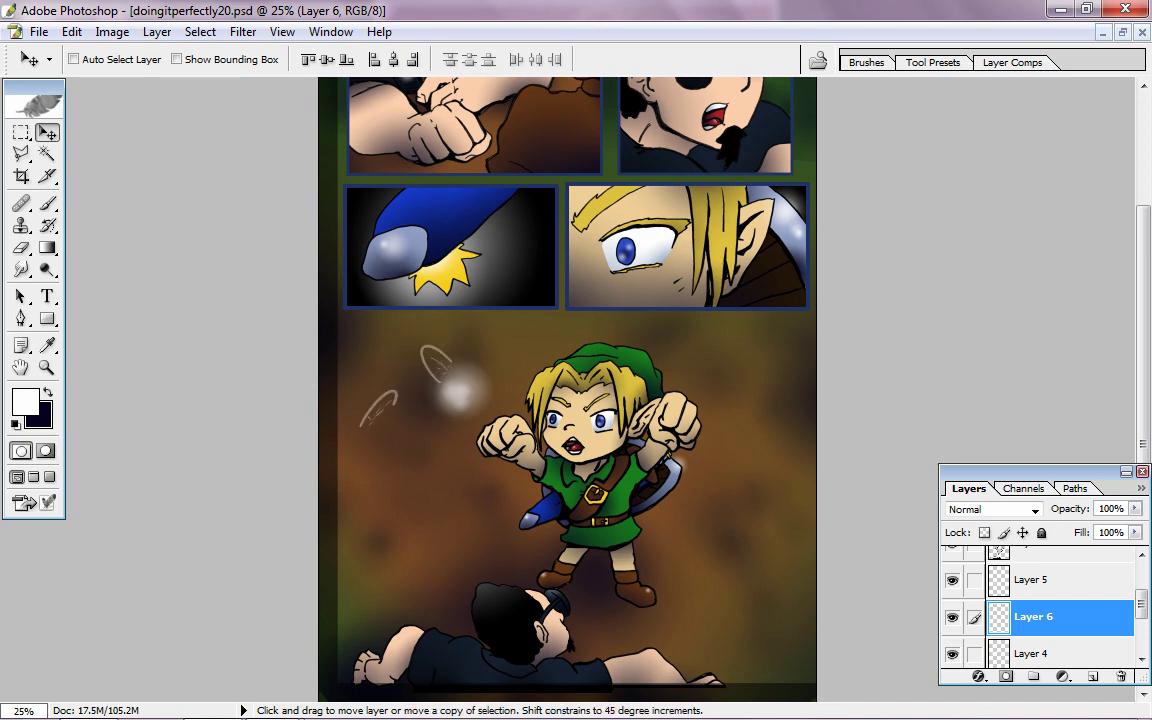
left_click_drag(378, 408, 494, 372)
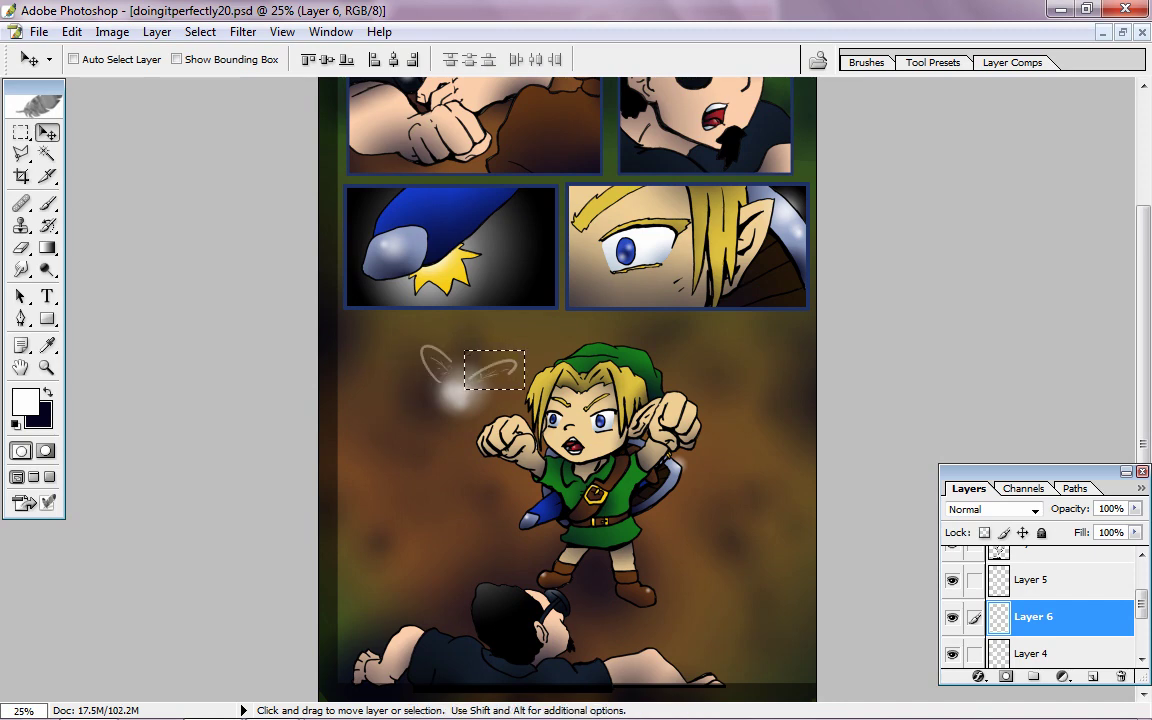
key("ctrl+d")
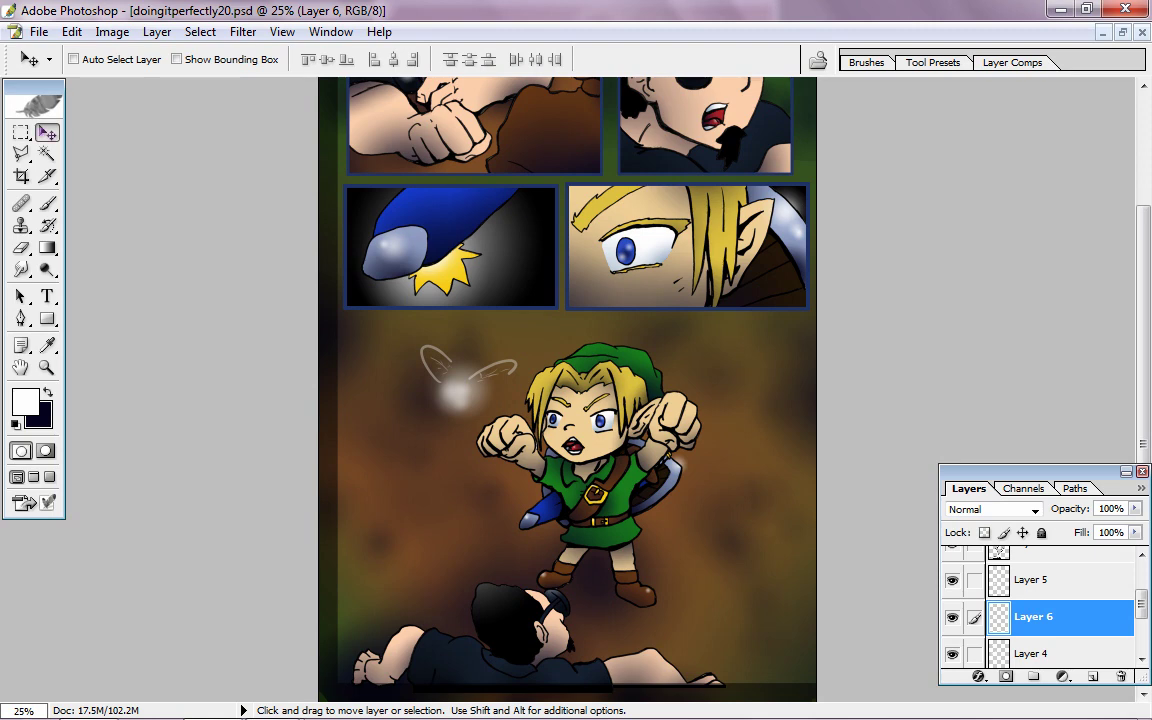
Rotate the right wing about 124° and shift it slightly up-left beside the orb
key("m")
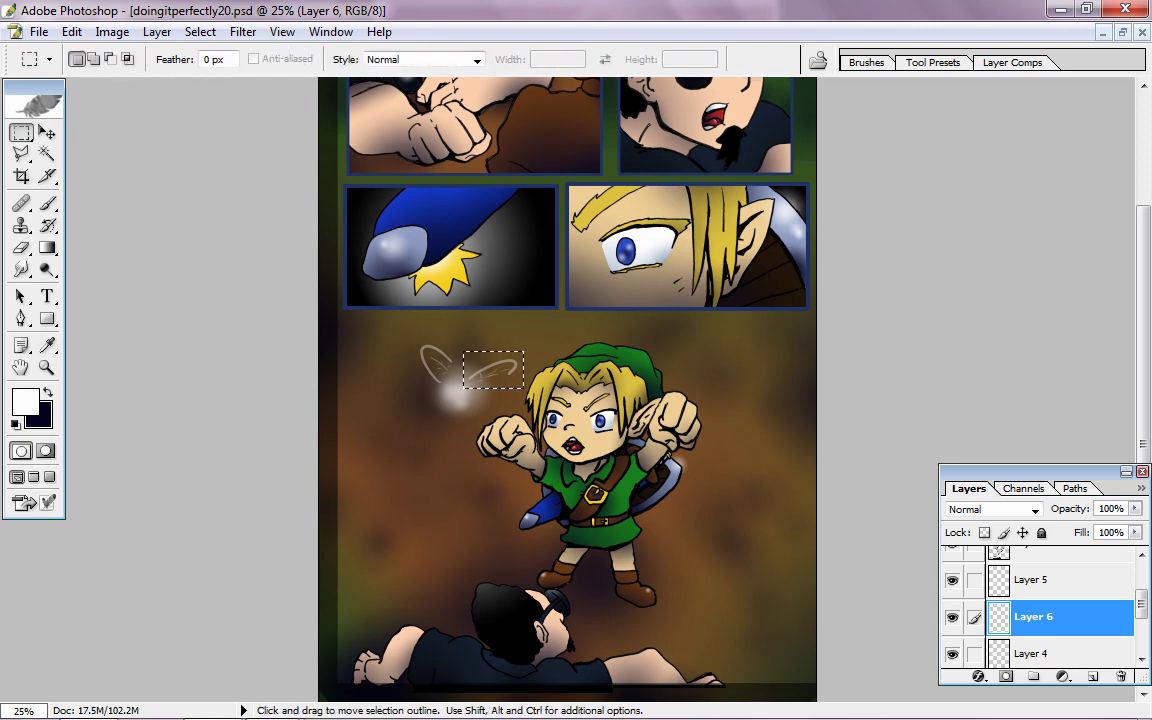
right_click(475, 367)
left_click(550, 579)
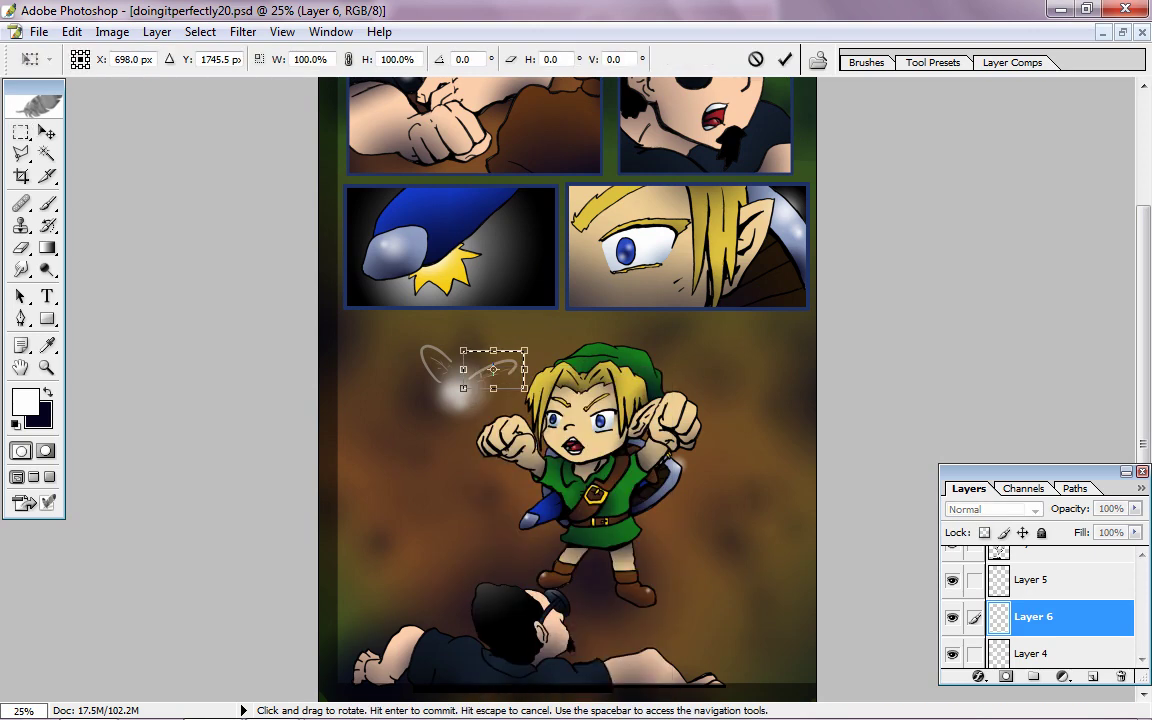
right_click(450, 360)
left_click(527, 617)
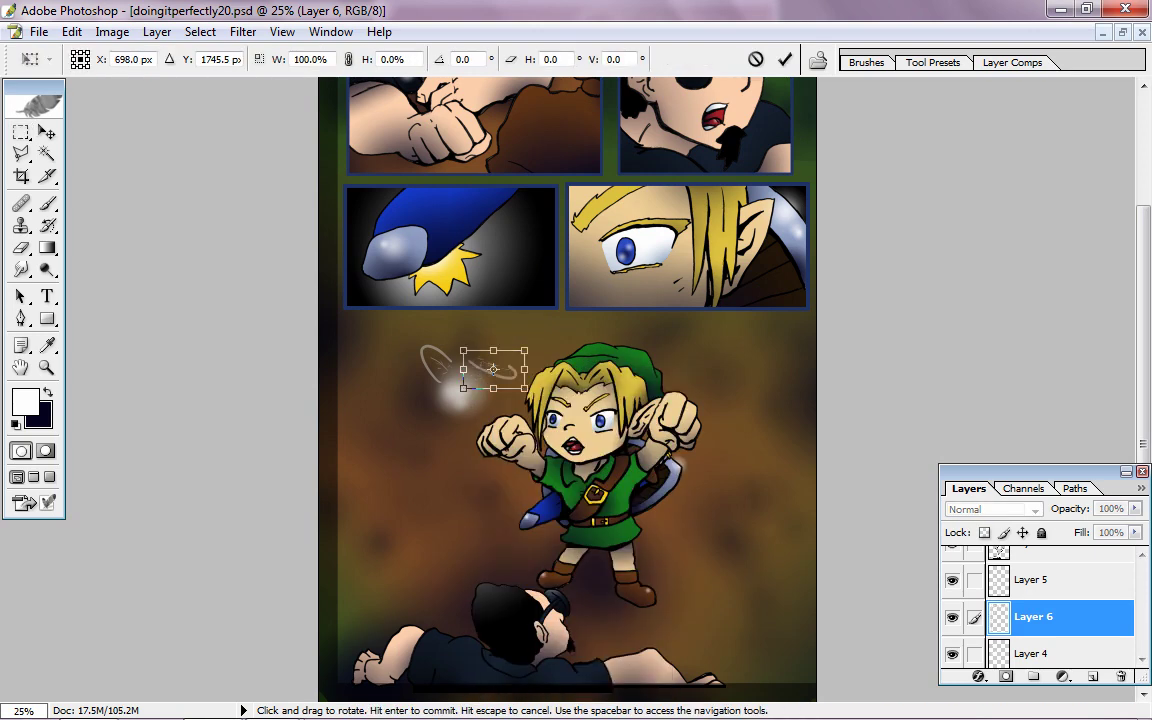
left_click_drag(450, 345, 523, 356)
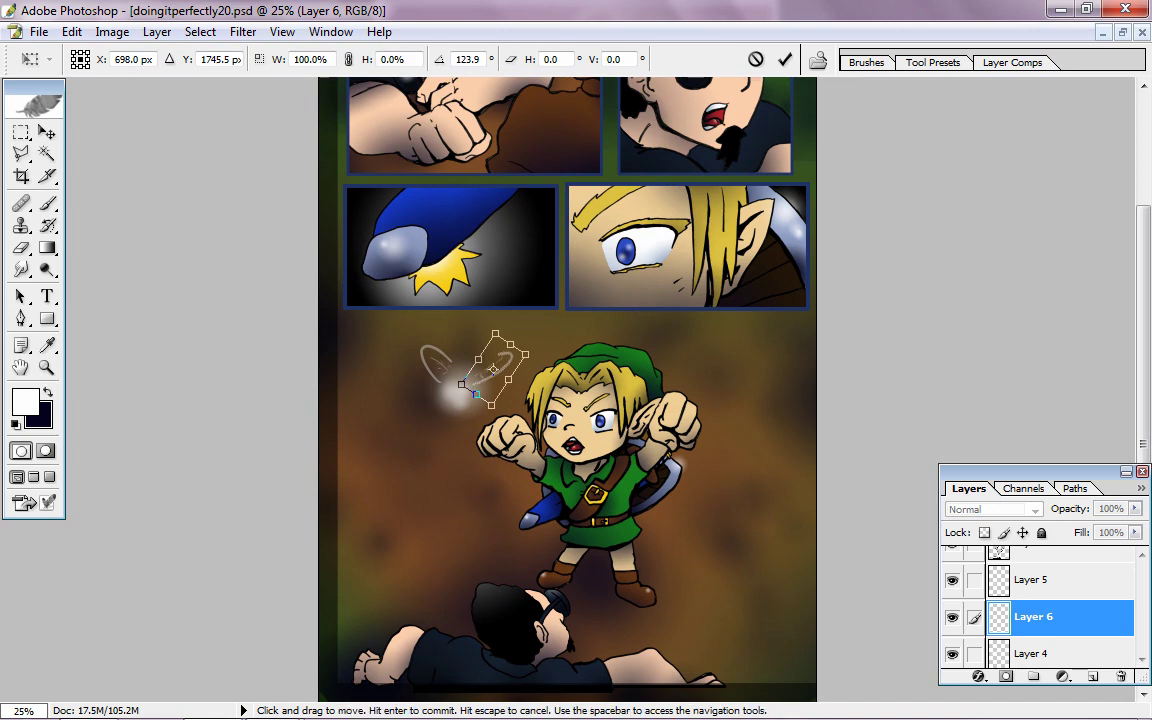
left_click_drag(477, 393, 476, 392)
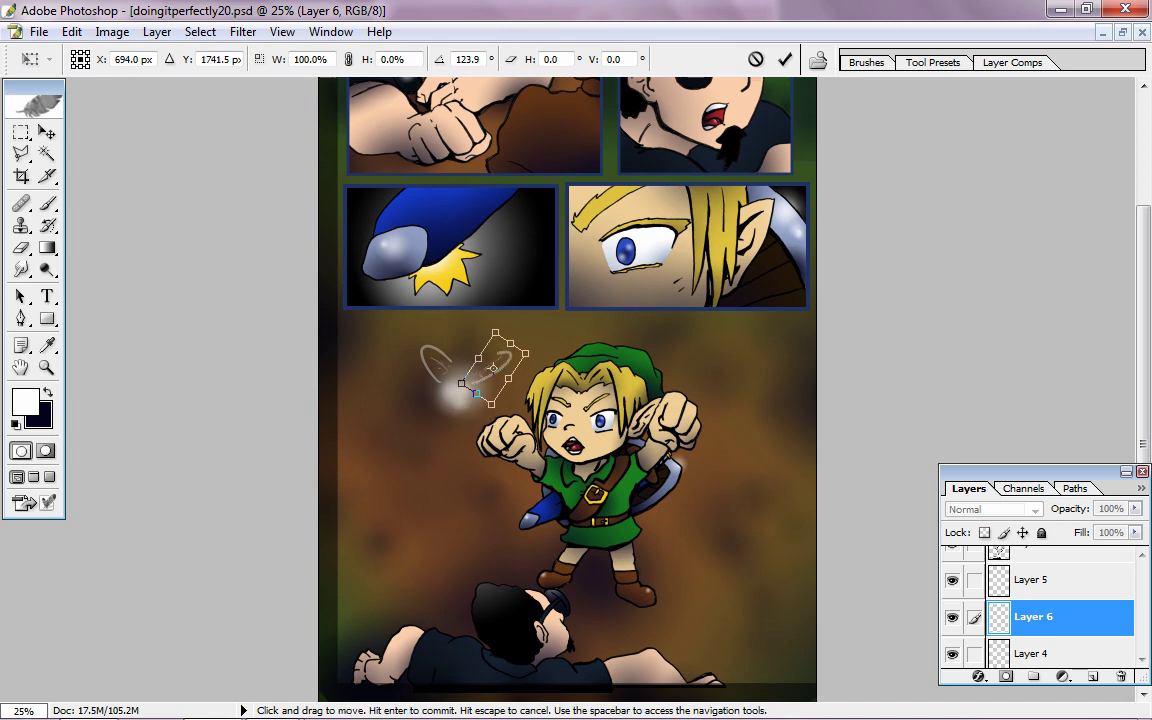
key("Return")
key("m")
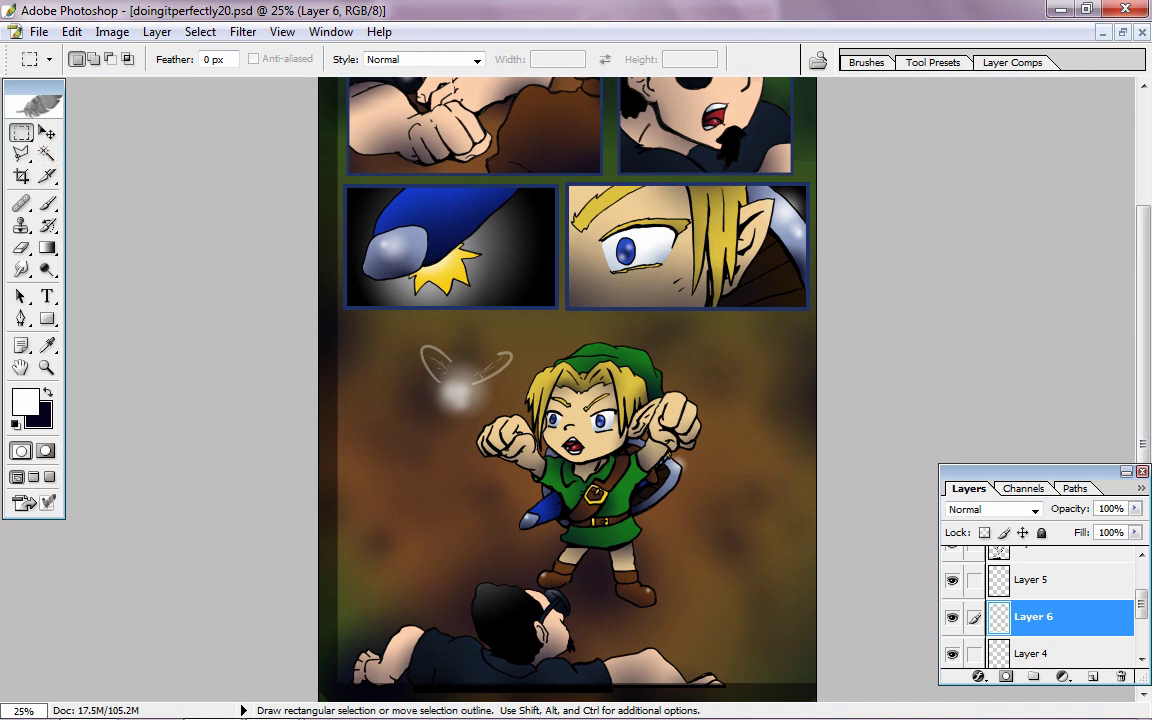
key("v")
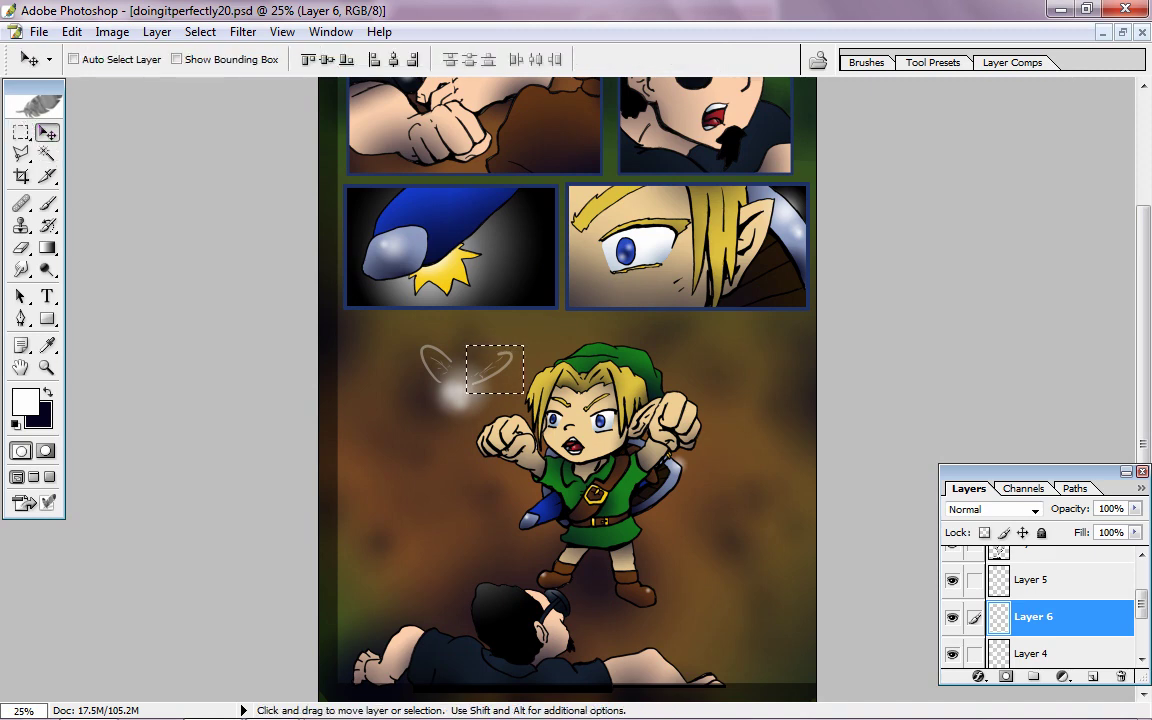
left_click_drag(440, 340, 443, 330)
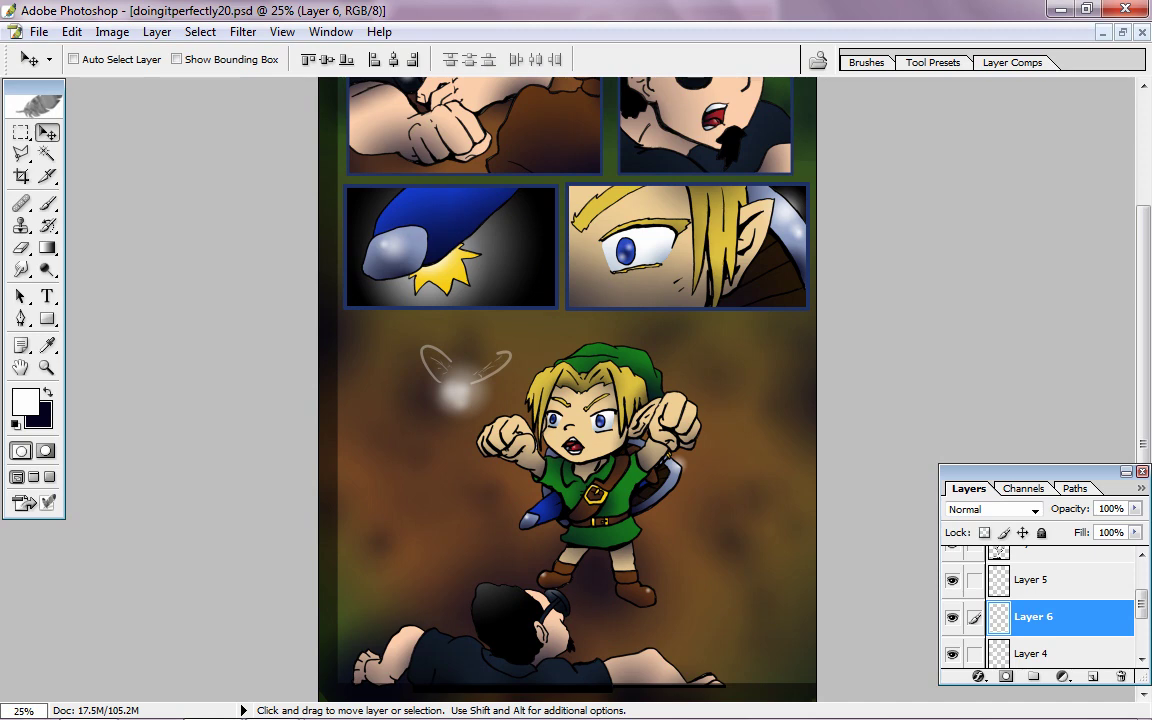
Delete the old wing outlines and brush a new left wing loop
key("Delete")
key("b")
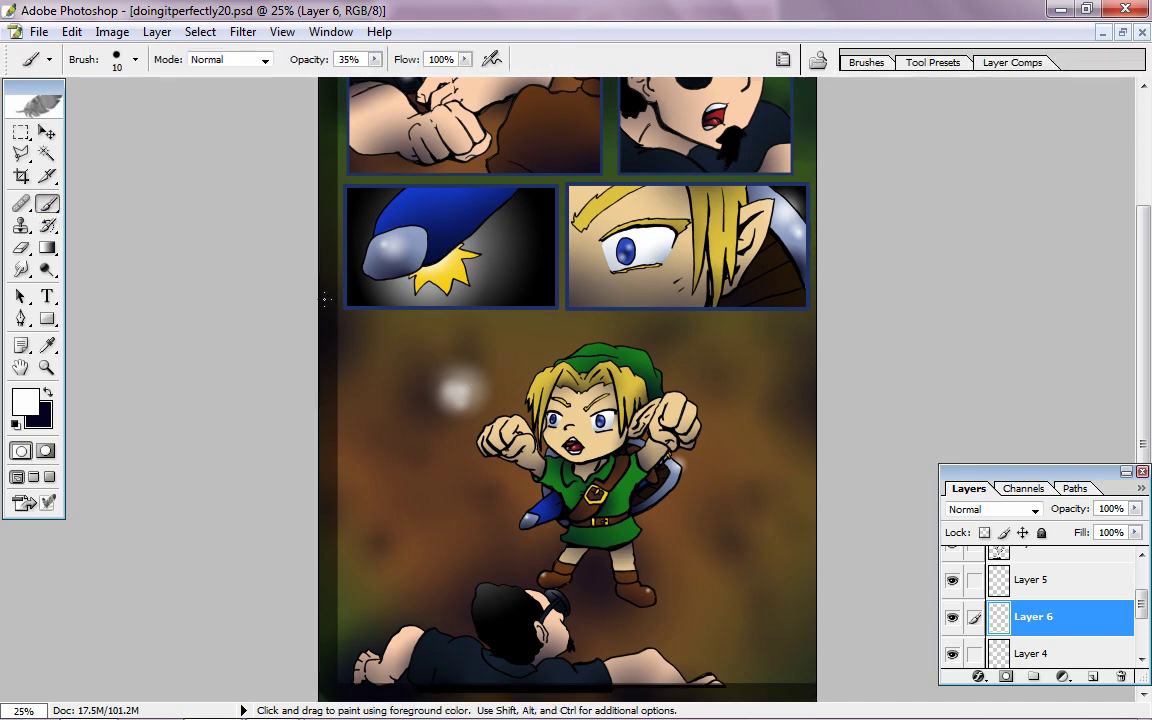
key("ctrl+plus")
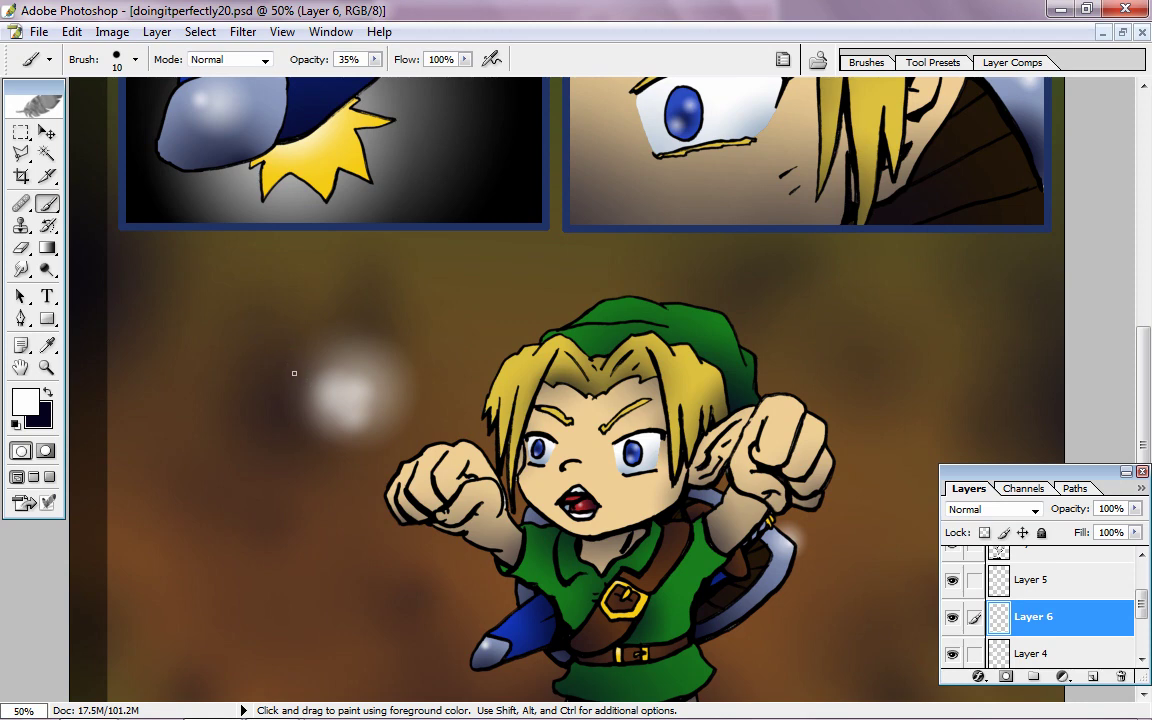
mouse_move(294, 371)
left_mouse_down()
mouse_move(308, 346)
mouse_move(317, 358)
left_mouse_up()
key("ctrl+z")
Paint a slim right wing loop beside the orb, undoing and retrying strokes until it fits
mouse_move(390, 362)
left_mouse_down()
mouse_move(437, 381)
mouse_move(470, 356)
left_mouse_up()
key("ctrl+z")
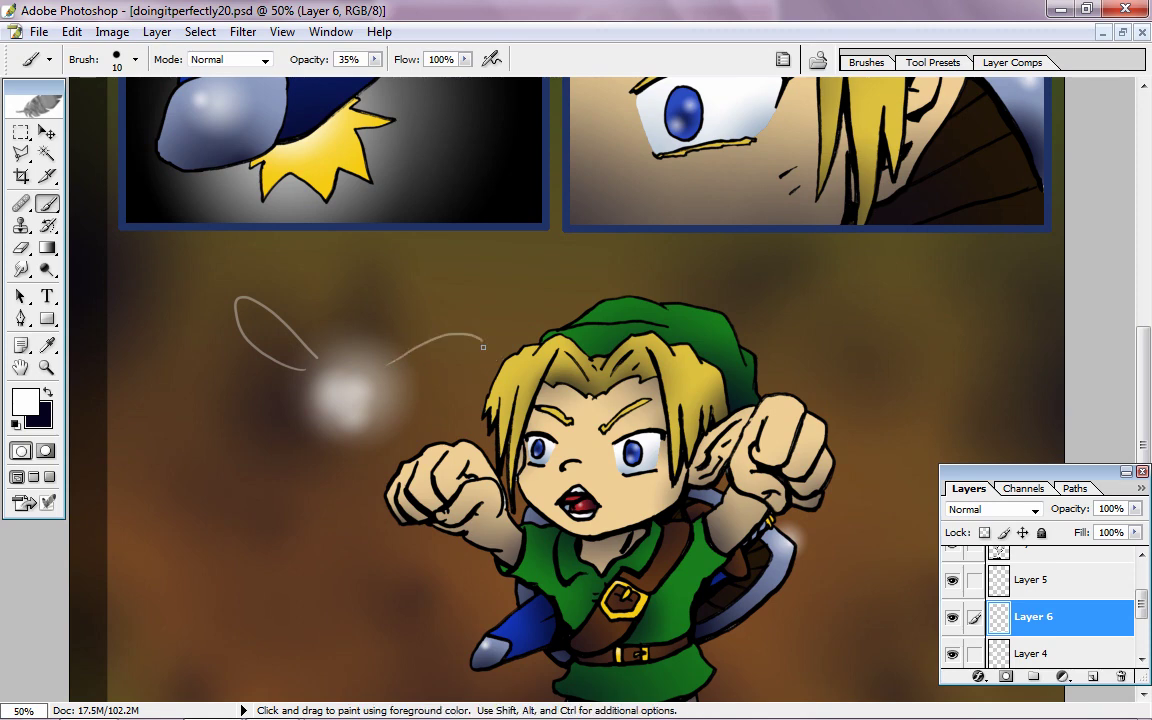
key("ctrl+z")
left_click_drag(372, 387, 497, 341)
key("ctrl+z")
left_click_drag(350, 340, 440, 296)
key("ctrl+z")
left_click_drag(347, 344, 424, 314)
key("ctrl+z")
left_click_drag(350, 345, 450, 322)
key("ctrl+z")
left_click_drag(350, 328, 432, 312)
key("ctrl+z")
left_click_drag(377, 363, 480, 352)
key("ctrl+z")
left_click_drag(377, 363, 480, 352)
key("ctrl+z")
left_click_drag(350, 334, 432, 318)
key("ctrl+z")
left_click_drag(386, 364, 392, 375)
key("ctrl+z")
Nudge the fairy's left wing down-right toward the orb
key("ctrl+minus")
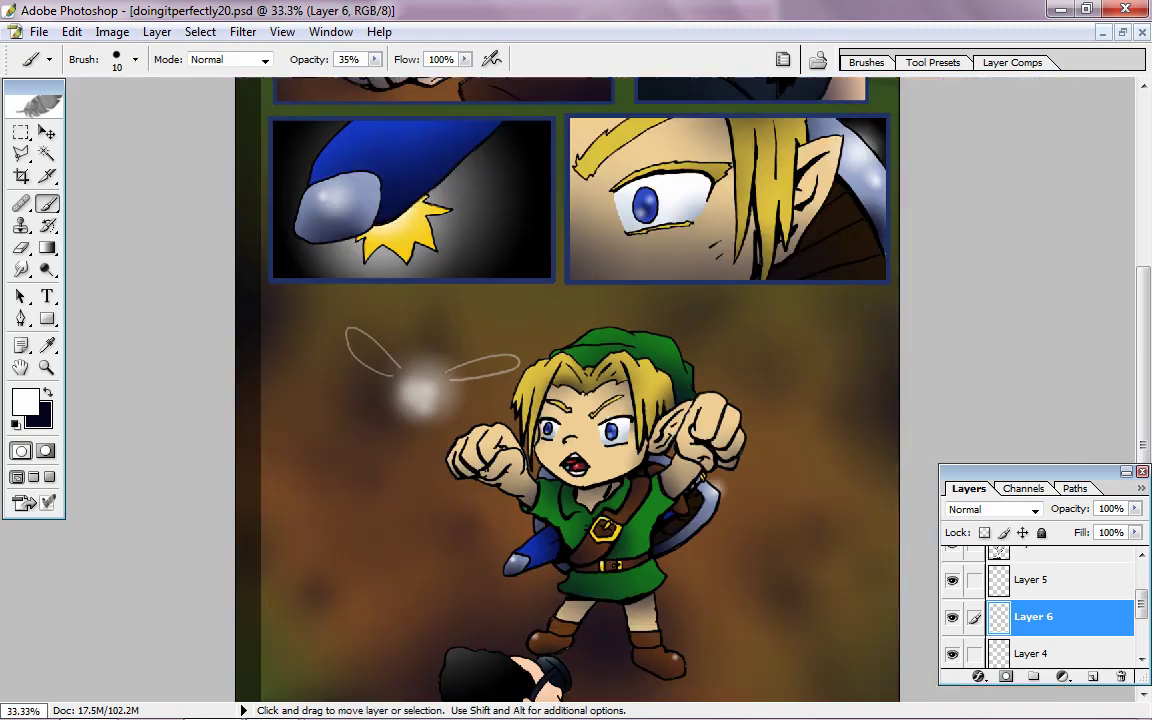
key("ctrl+minus")
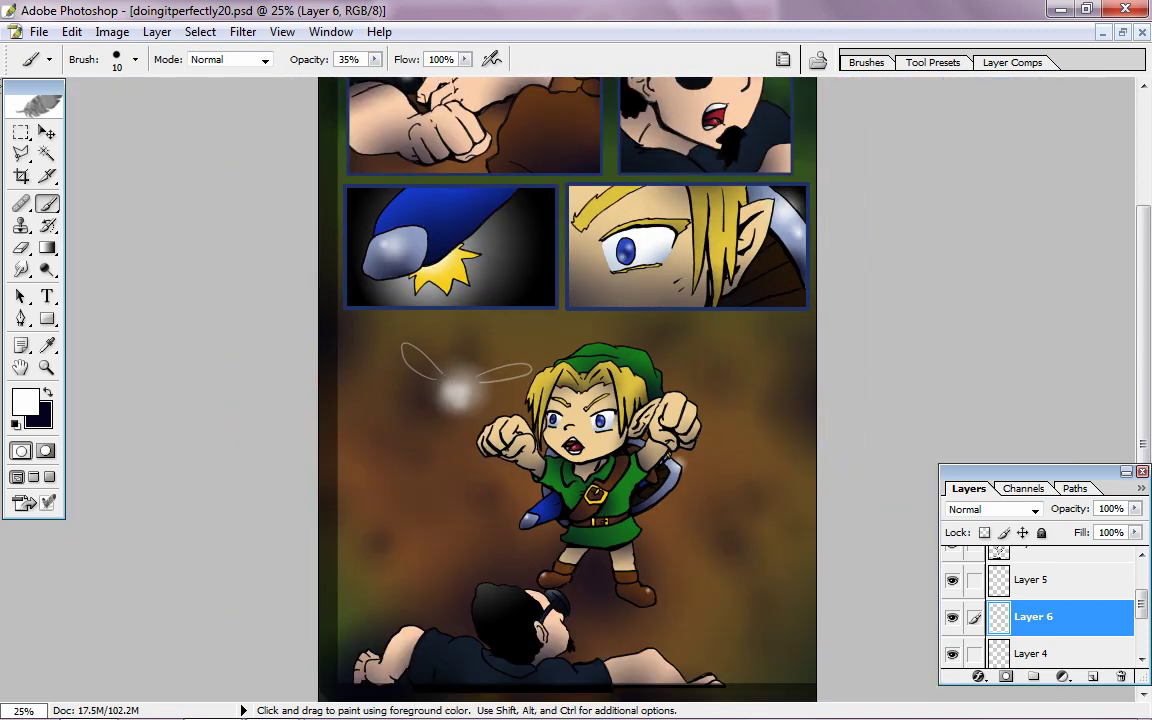
key("m")
left_click_drag(385, 336, 444, 394)
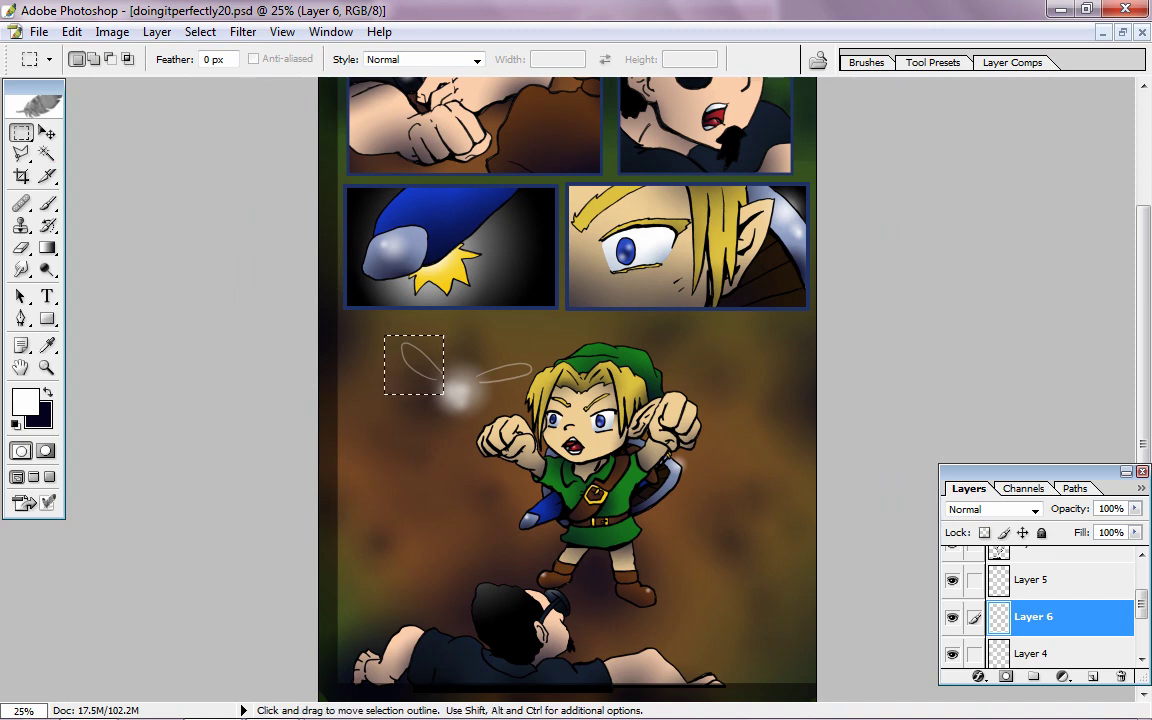
key("v")
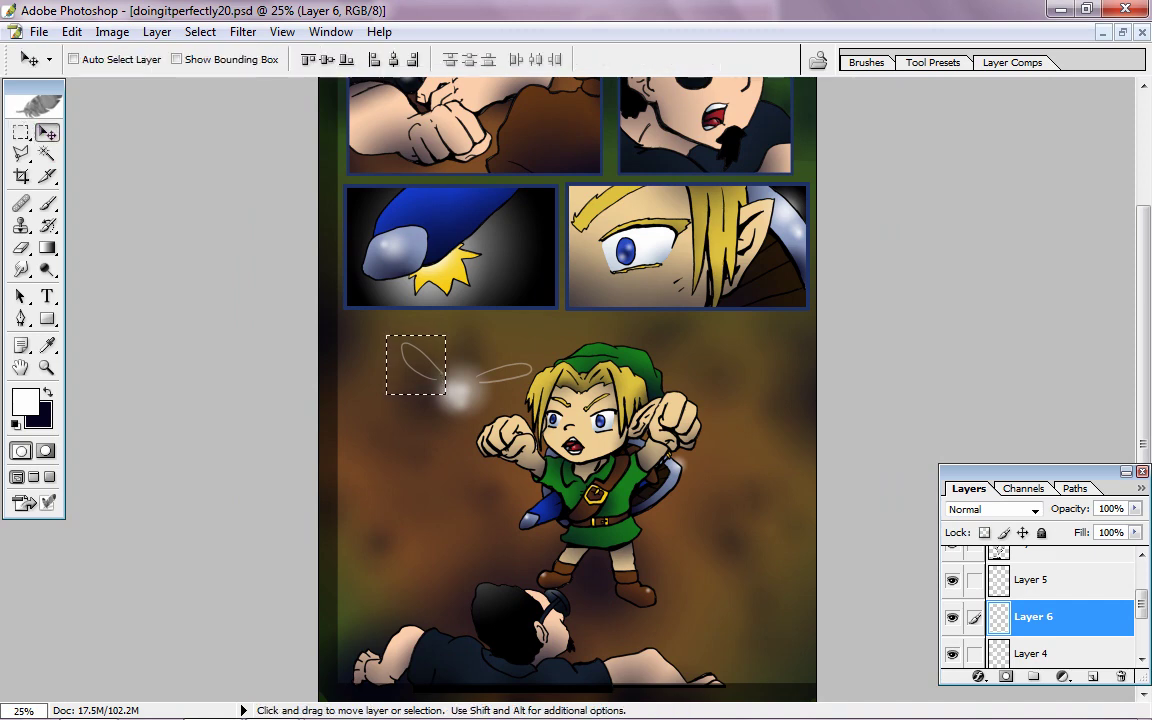
left_click_drag(420, 360, 429, 368)
key("ctrl+d")
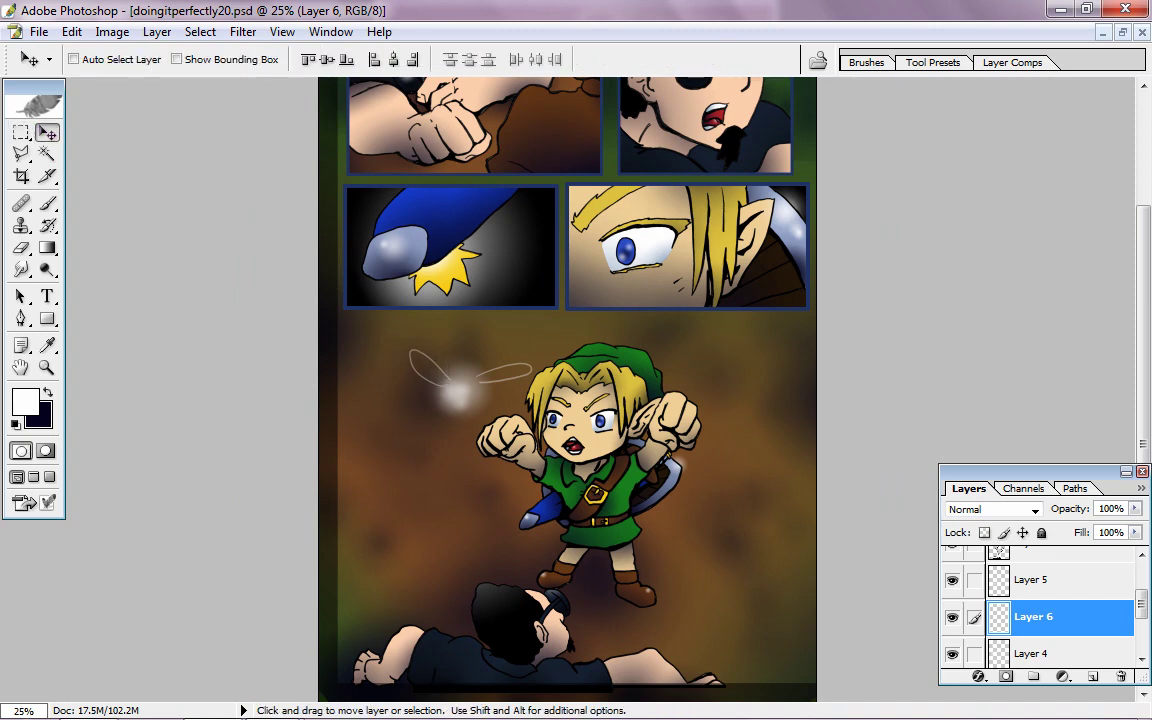
Select the right wing and nudge it left toward the orb
key("m")
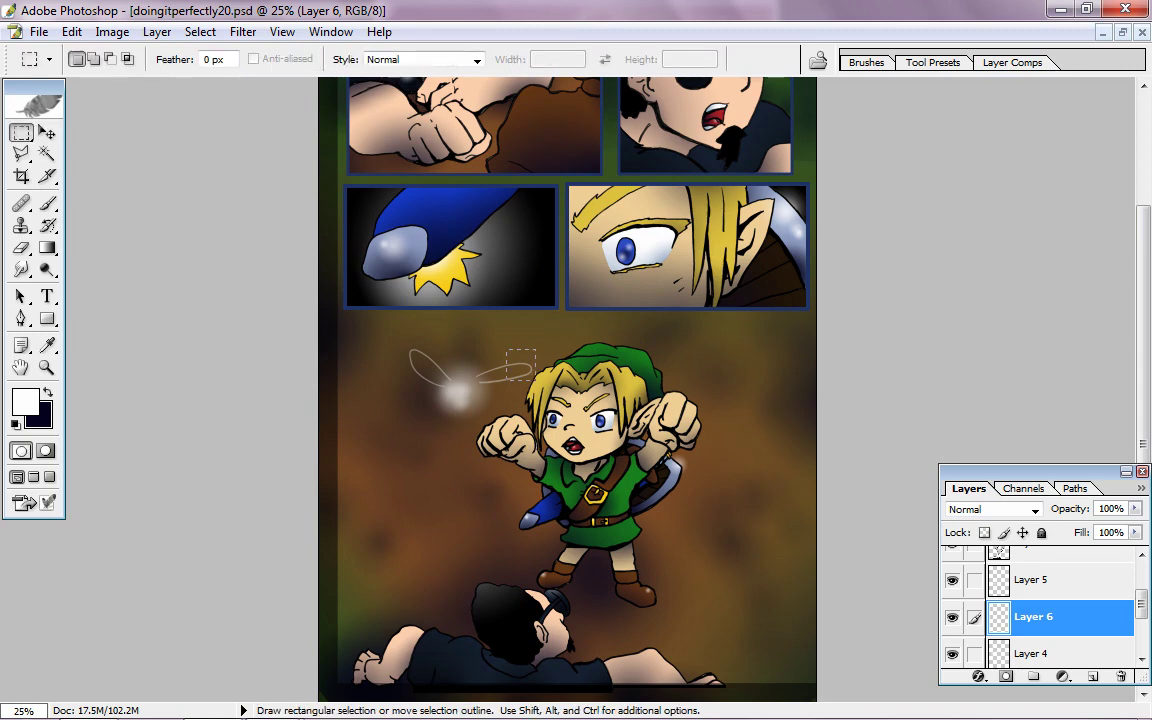
mouse_move(507, 378)
left_mouse_down()
mouse_move(469, 395)
mouse_move(484, 380)
left_mouse_up()
key("v")
key("ctrl+d")
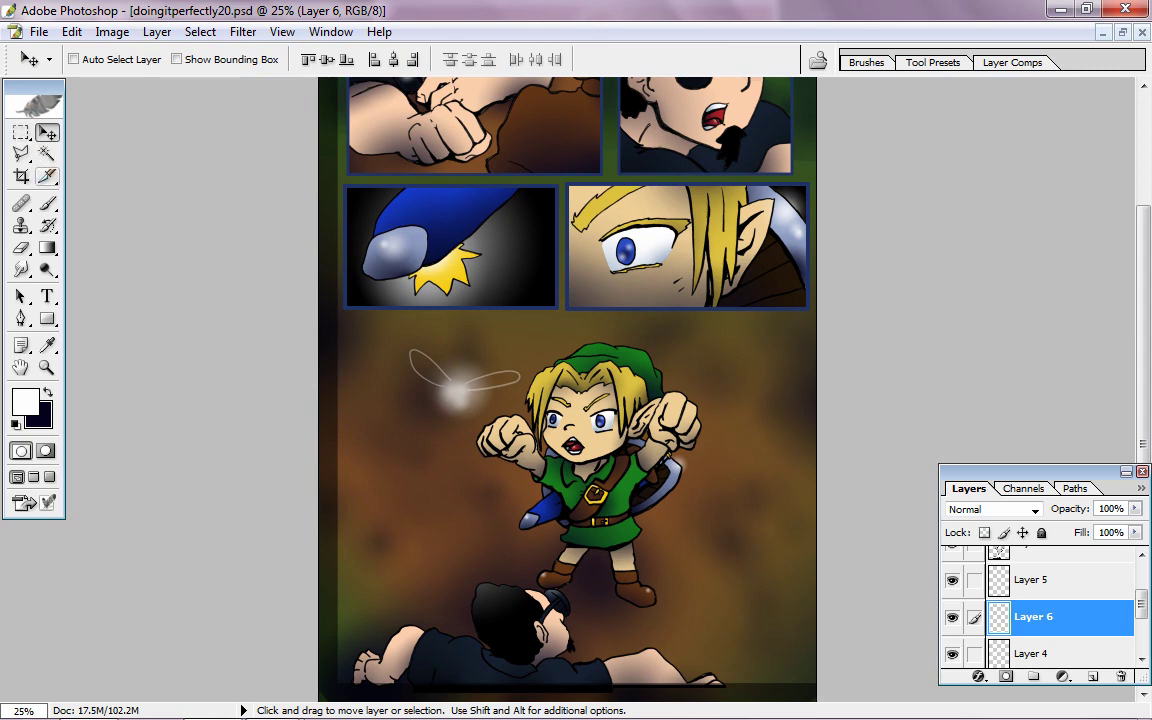
Paint one faint vein stroke in the left wing and two in the right wing
left_click(47, 203)
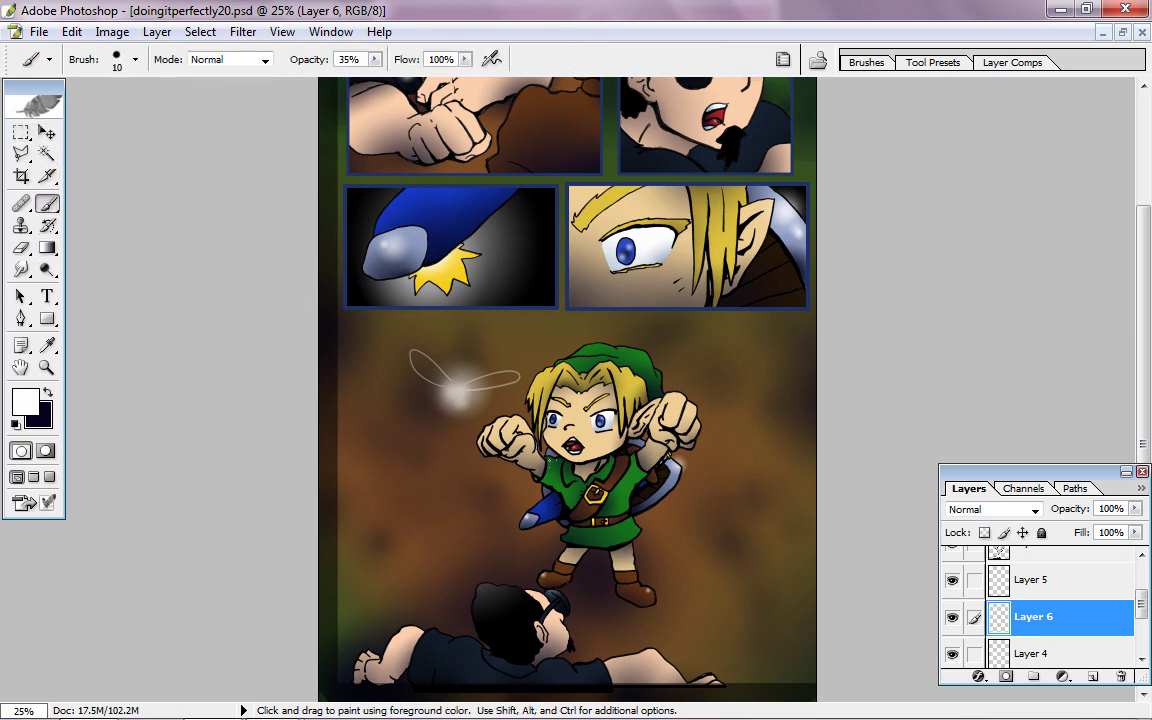
key("ctrl+plus")
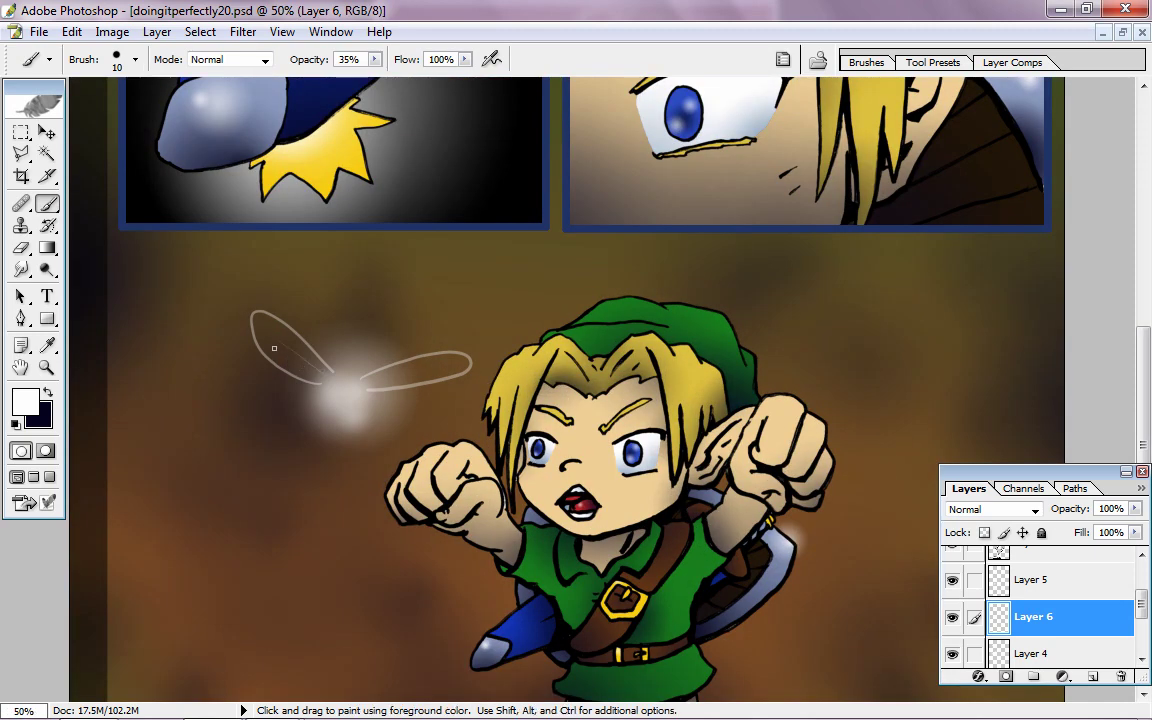
left_click_drag(274, 348, 287, 359)
left_click_drag(380, 376, 424, 367)
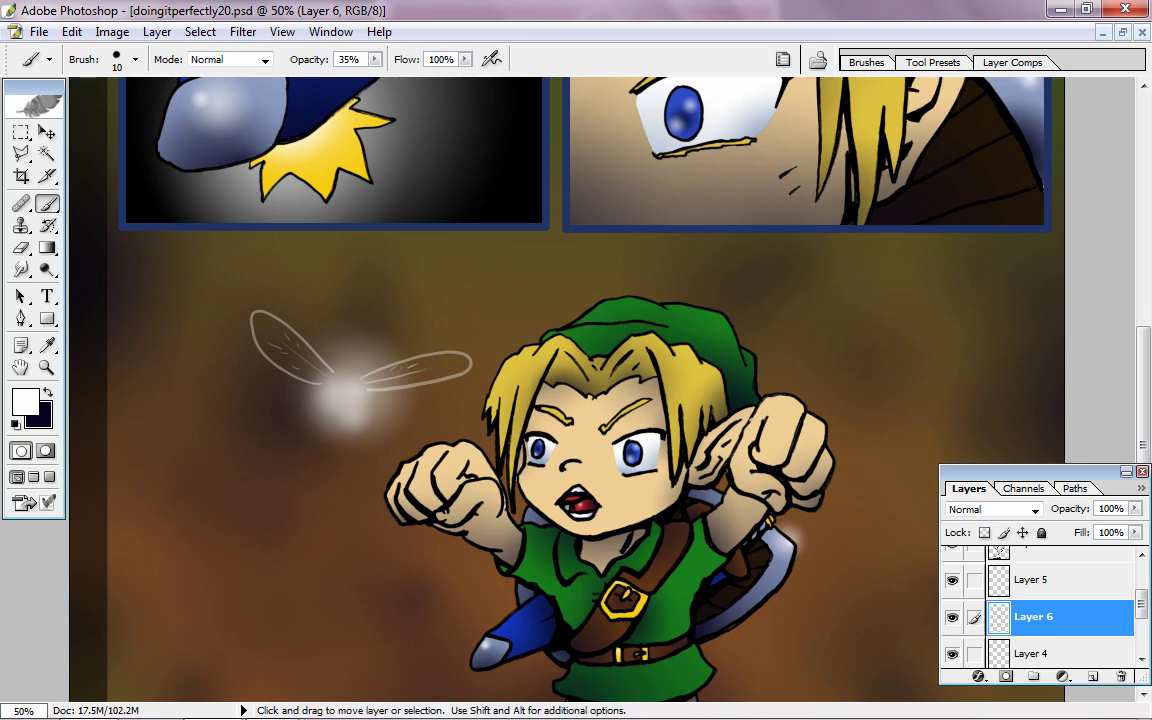
left_click_drag(439, 362, 428, 370)
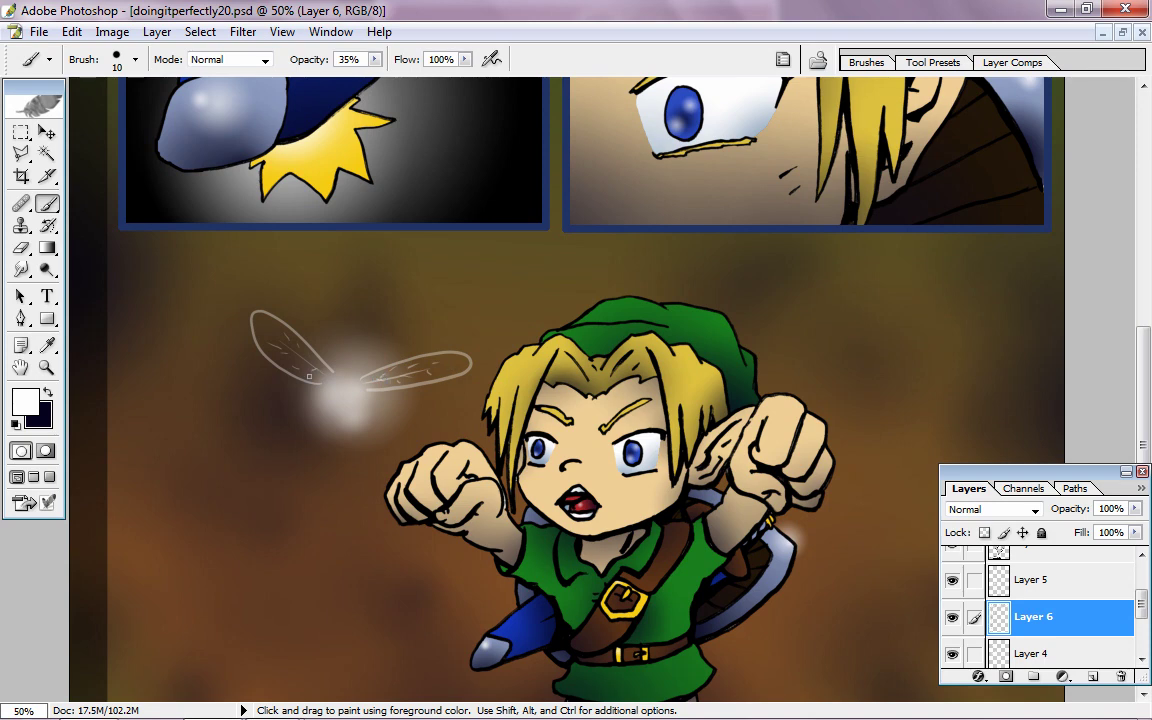
key("ctrl+minus")
key("ctrl+minus")
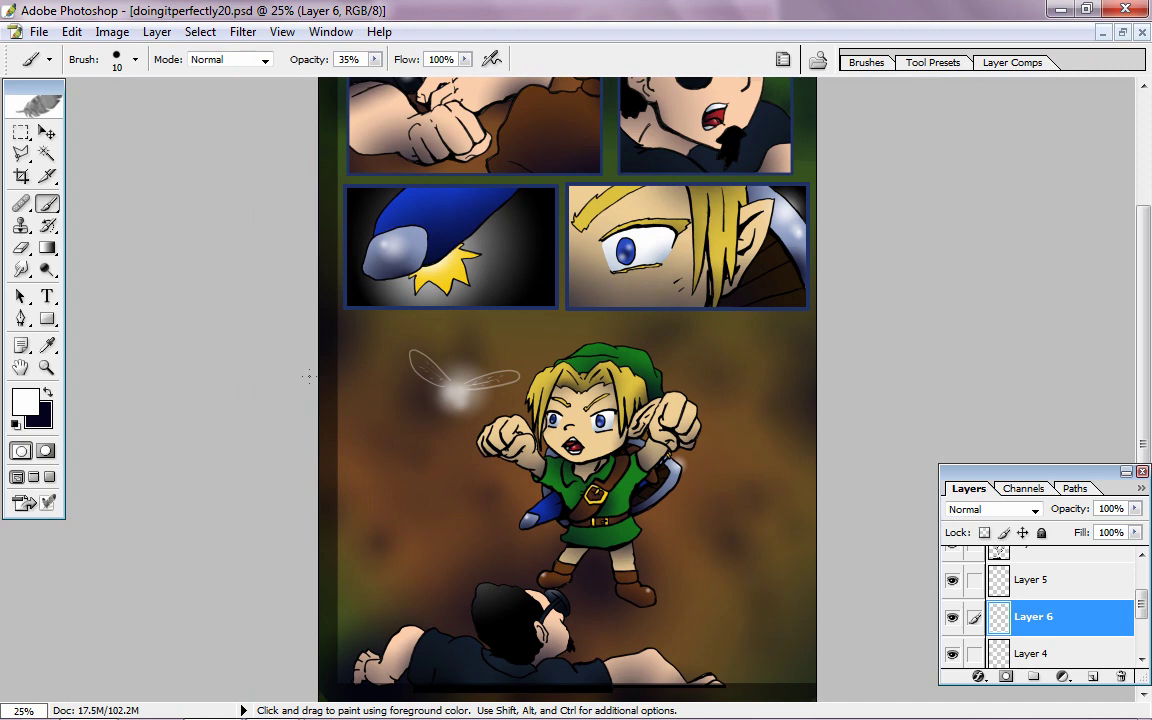
Free-transform the fairy's left wing with a slight rotation and commit it
key("m")
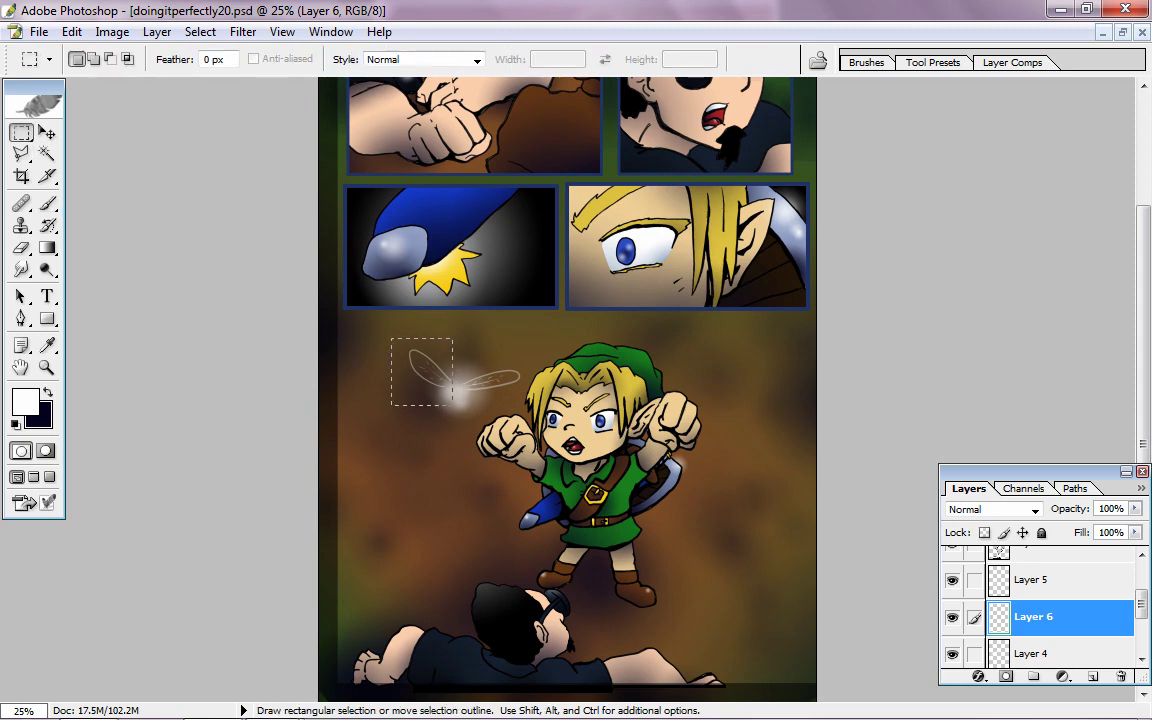
right_click(410, 364)
left_click(486, 226)
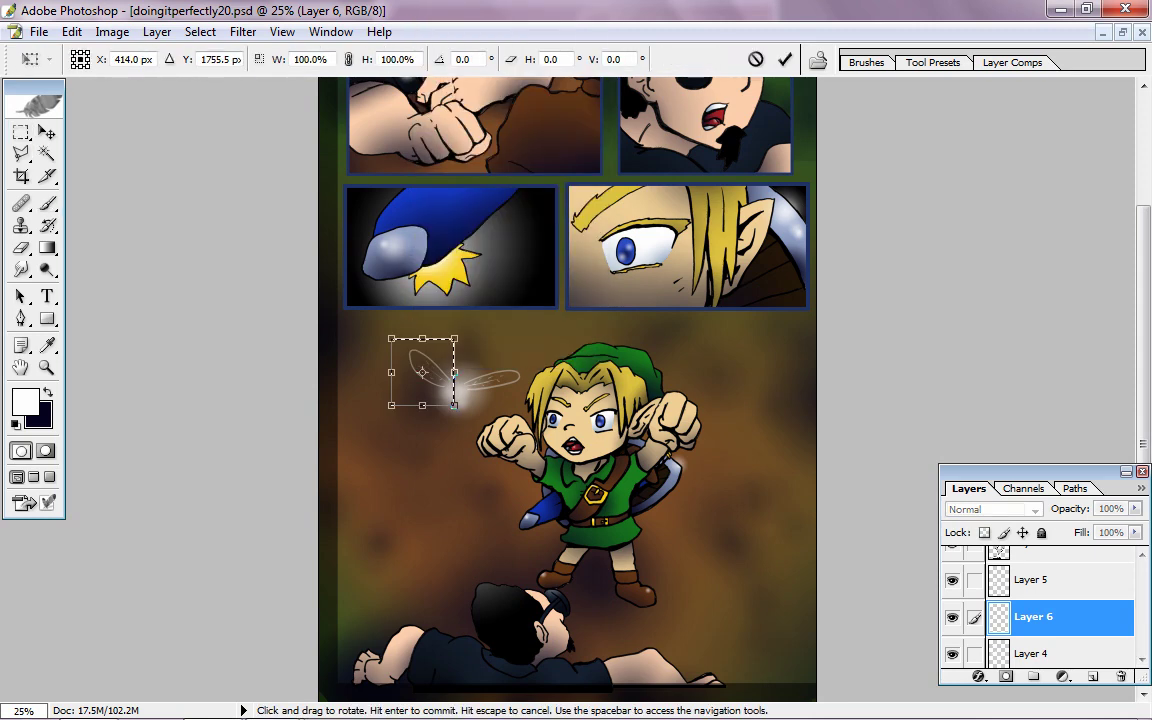
left_click_drag(456, 364, 455, 378)
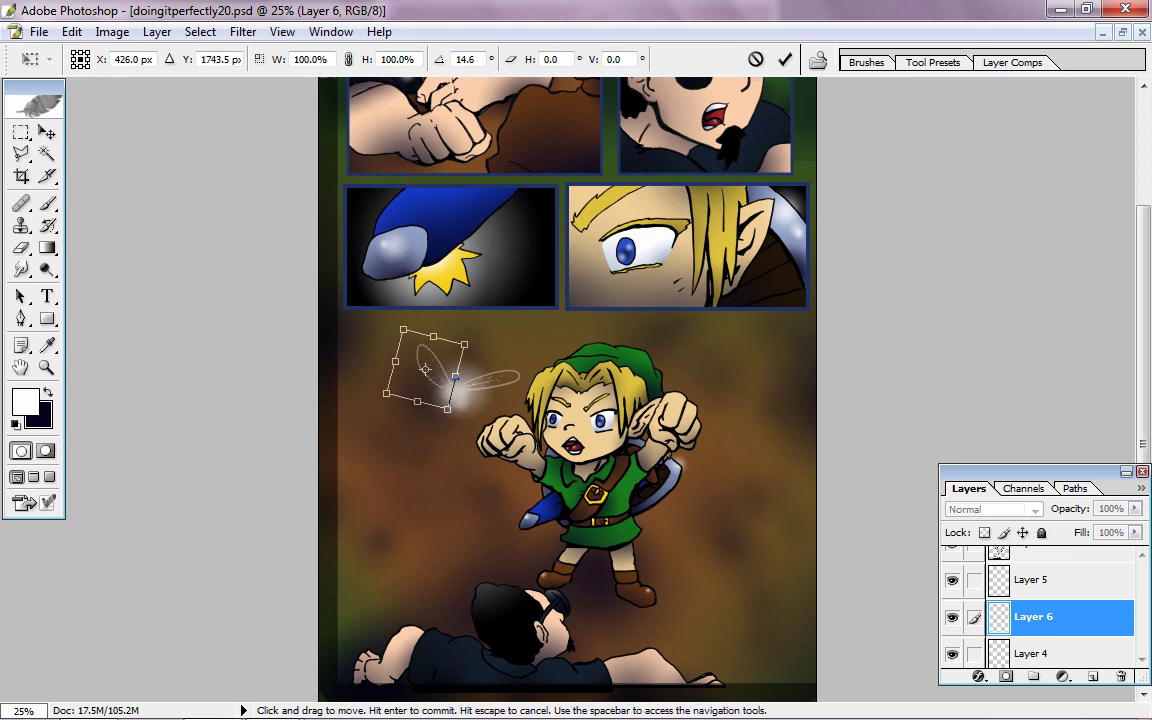
left_click(785, 59)
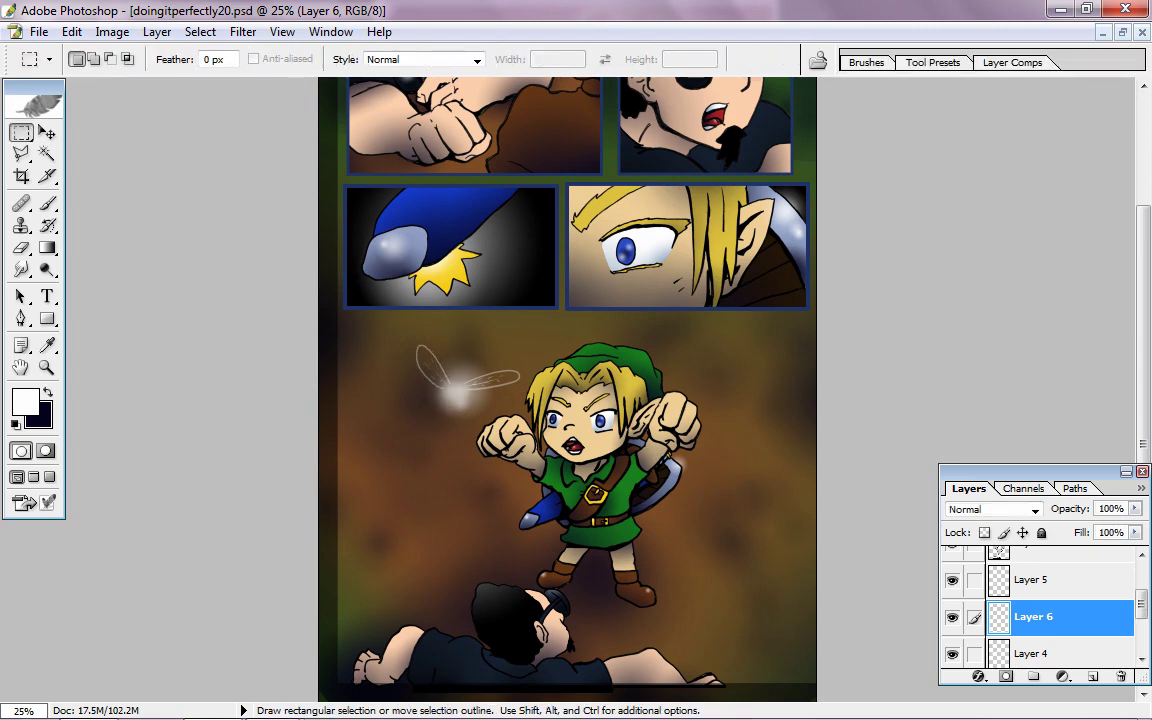
Select the area around the right wing with the Move tool, then deselect it
left_click_drag(521, 359, 460, 400)
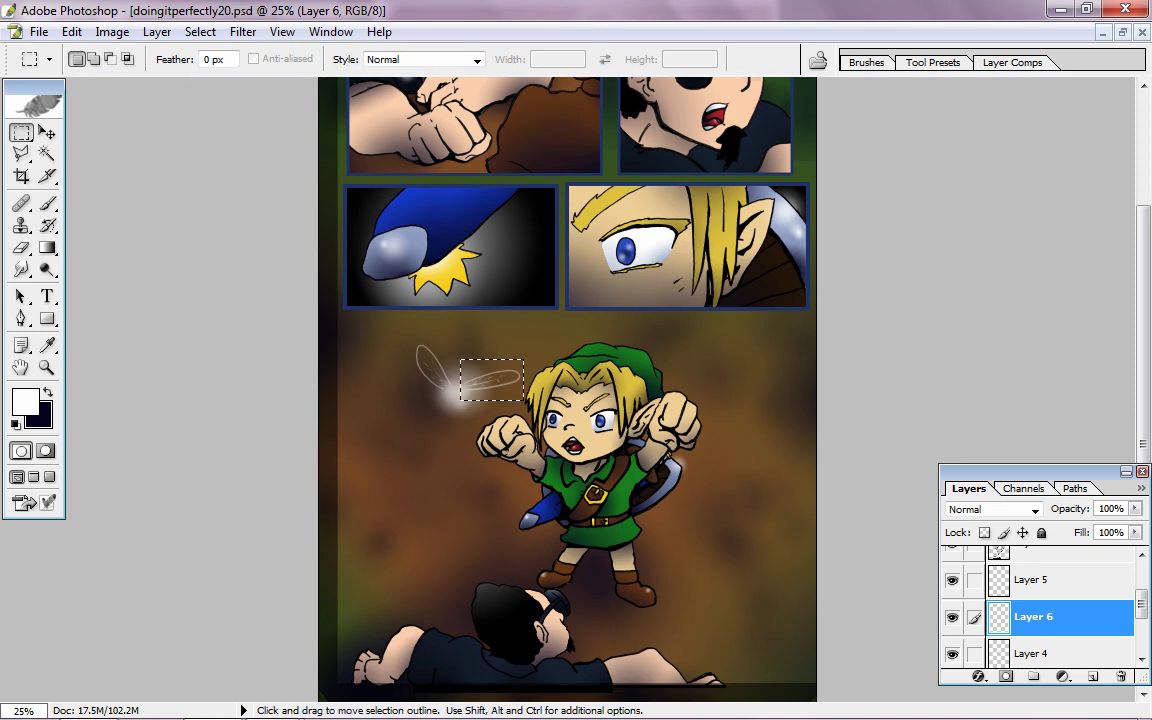
key("v")
key("ctrl+d")
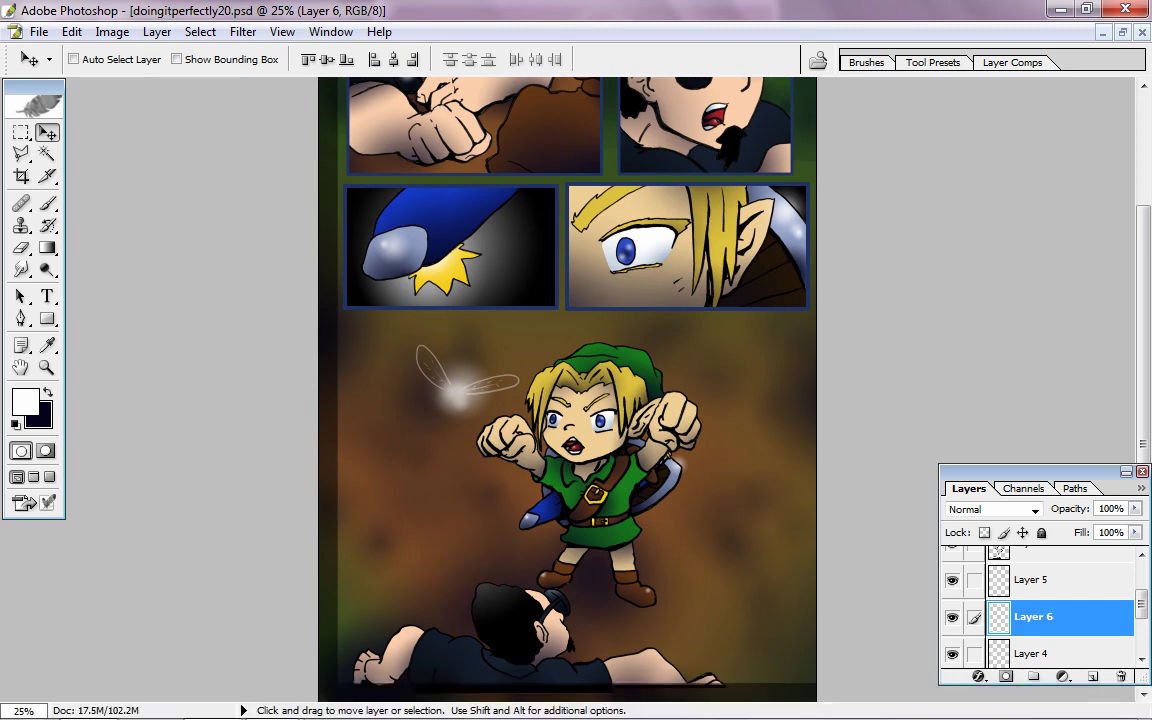
key("b")
key("b")
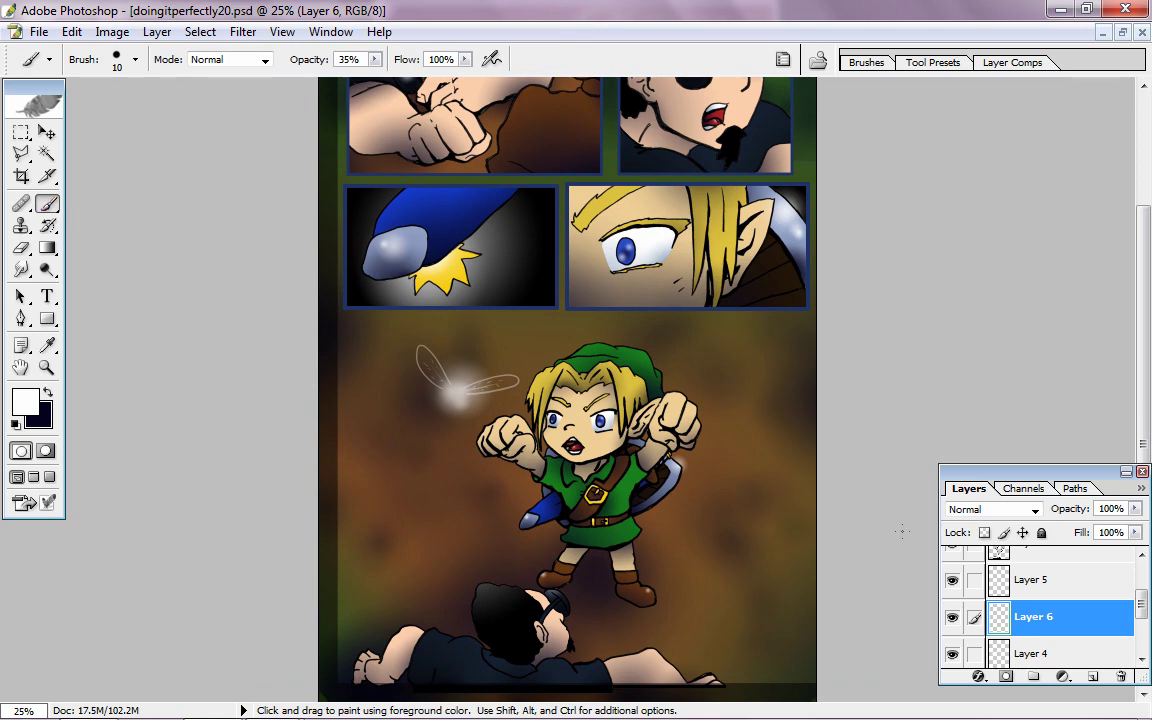
Add Layer 7 above Layer 4 and test a 17% opacity wing stroke, undoing it
key("alt+bracketleft")
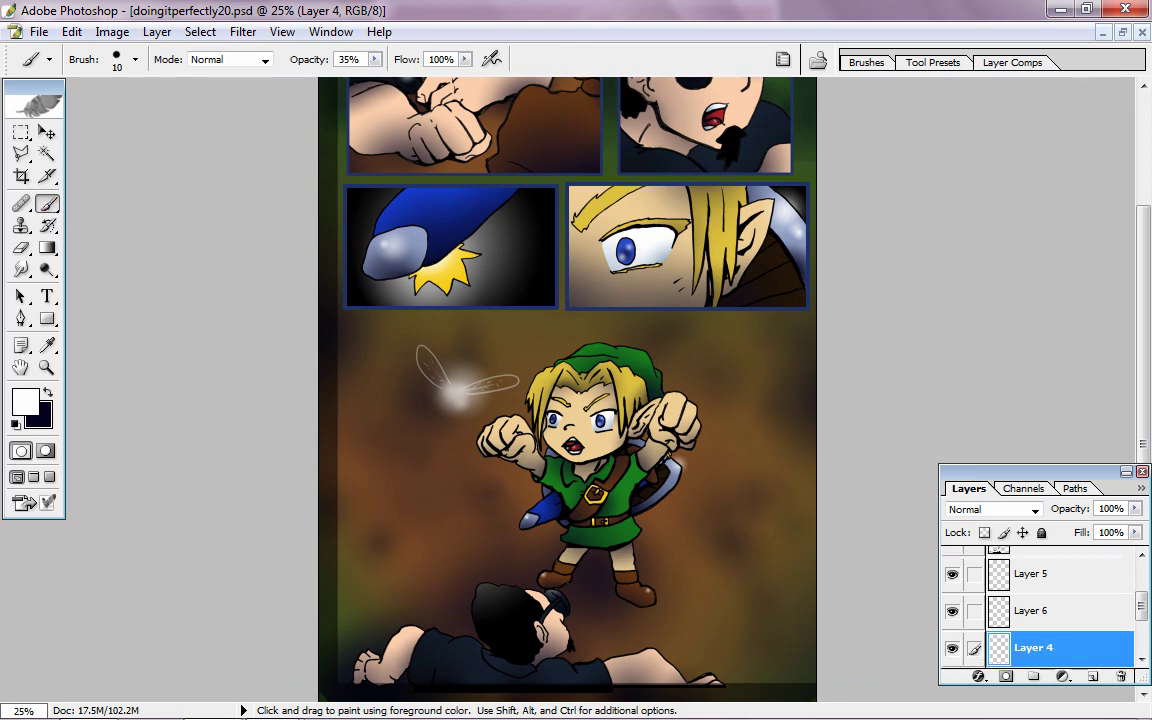
key("ctrl+shift+alt+n")
left_click_drag(374, 59, 355, 77)
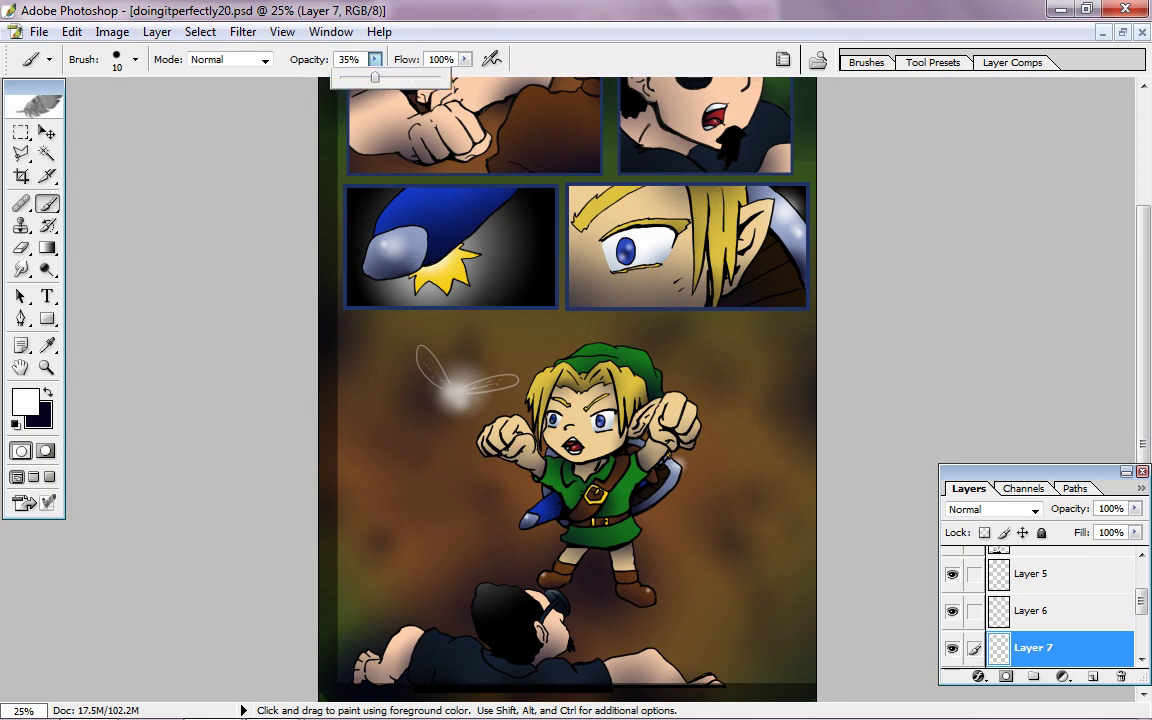
key("ctrl+plus")
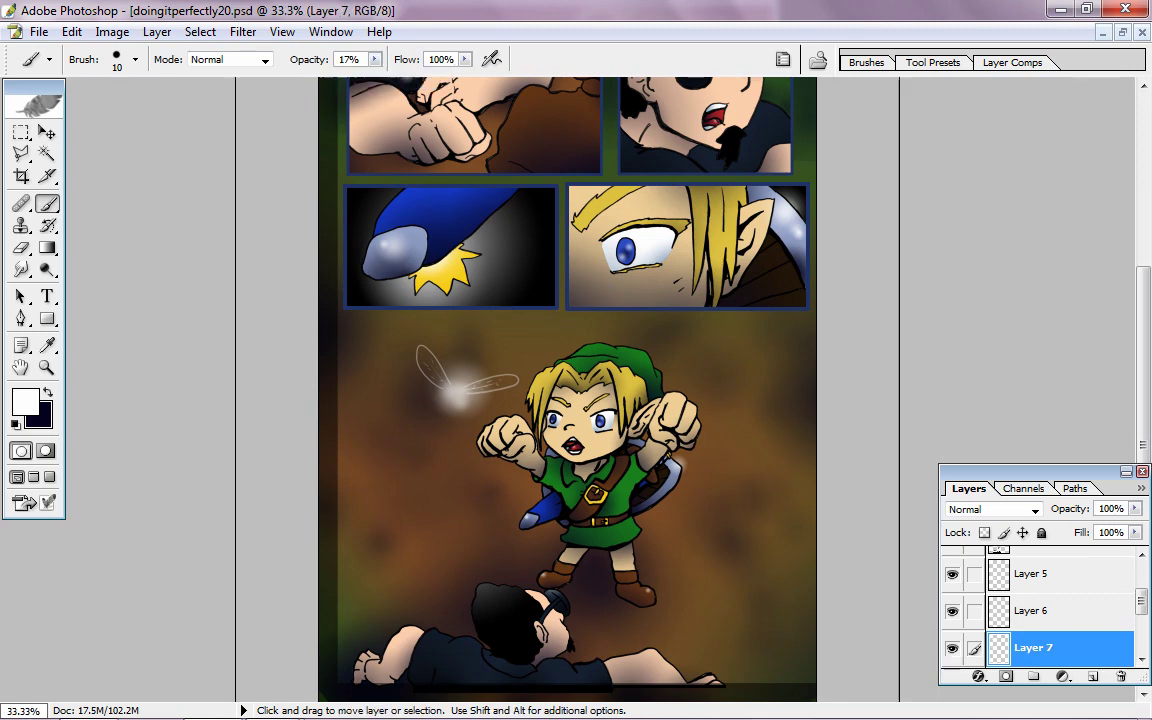
key("ctrl+plus")
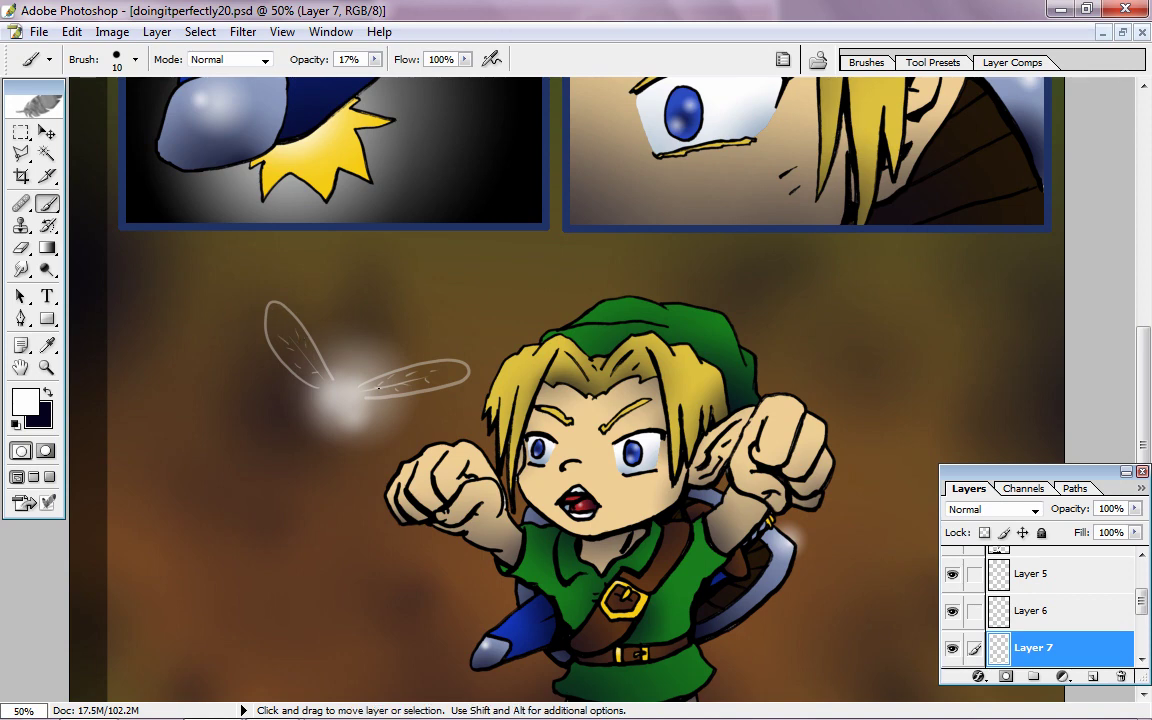
left_click_drag(290, 341, 276, 307)
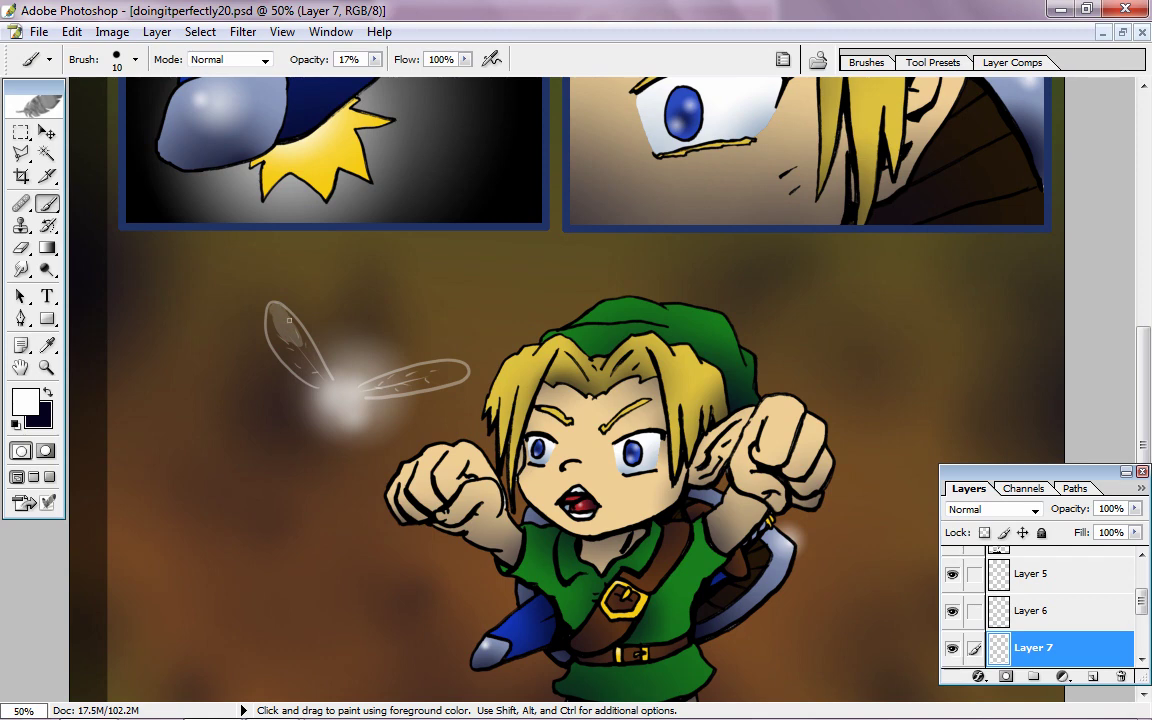
key("ctrl+z")
Paint faint 9% opacity strokes through the left and right wings
left_click(374, 59)
left_click_drag(373, 77, 366, 77)
key("Return")
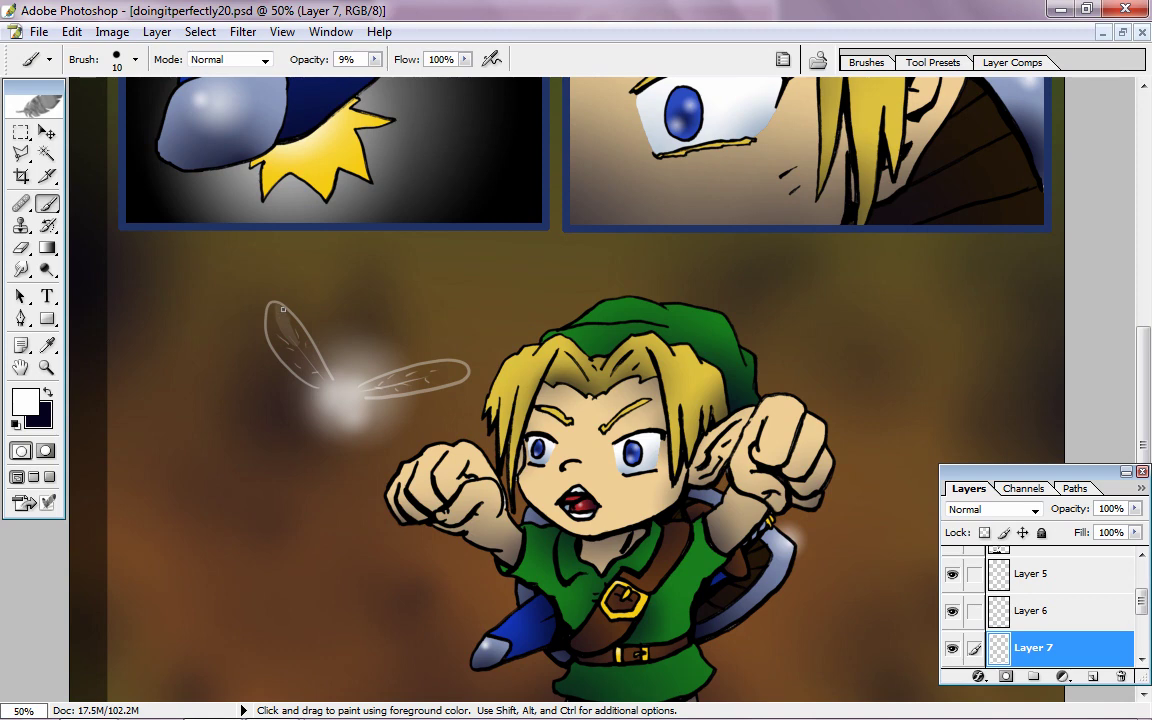
left_click_drag(256, 282, 320, 362)
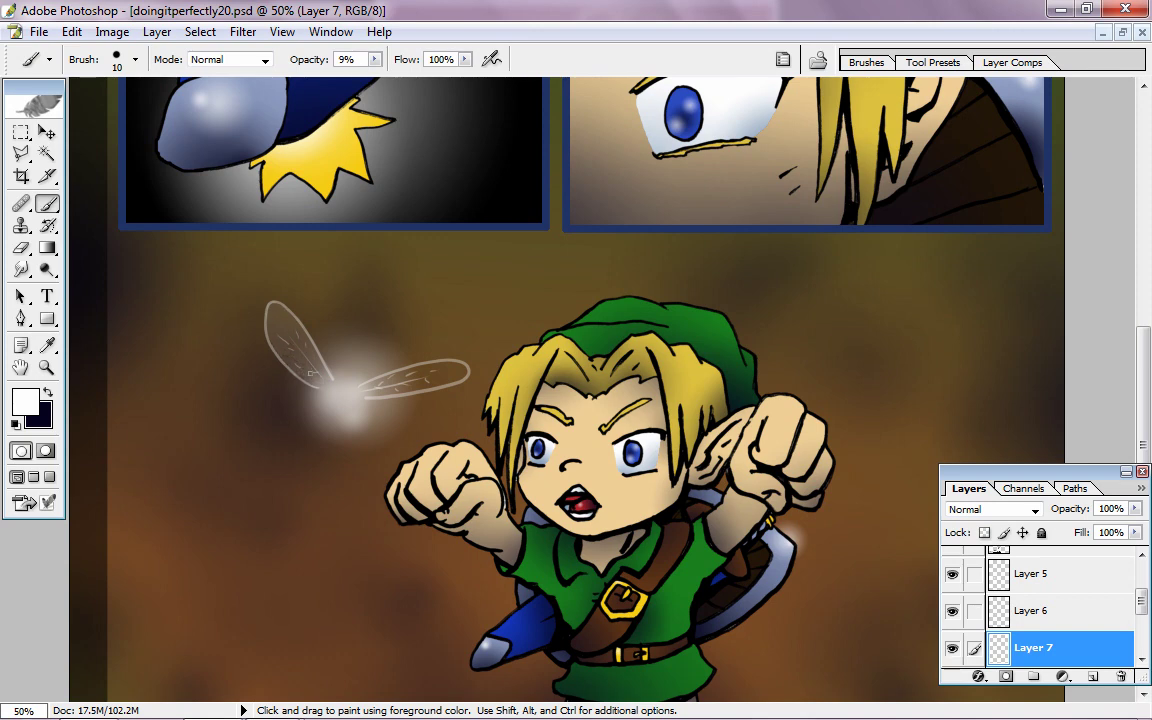
left_click_drag(311, 373, 264, 309)
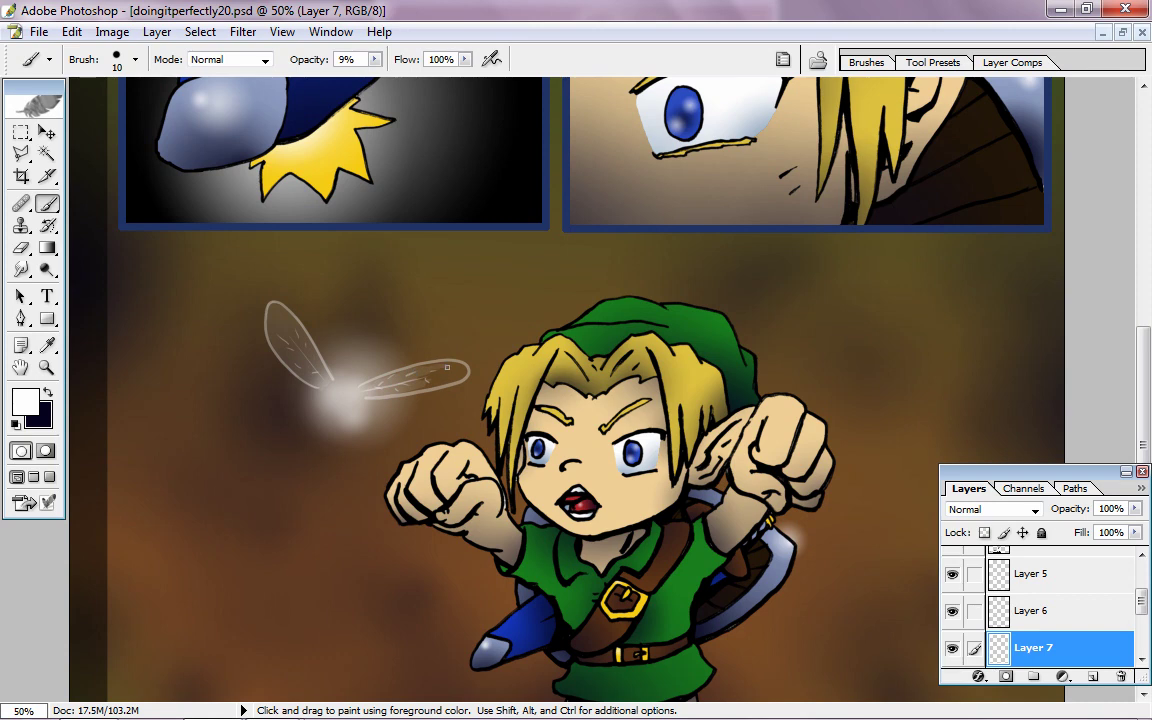
left_click_drag(429, 370, 458, 369)
left_click_drag(447, 369, 405, 385)
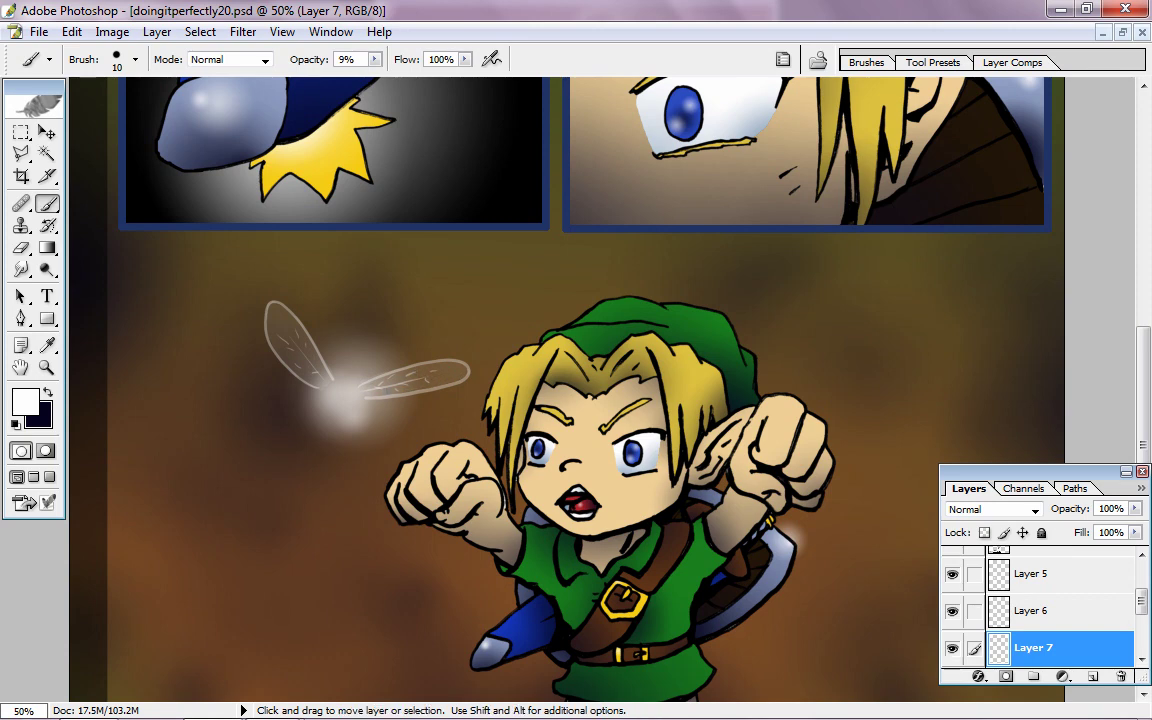
key("ctrl+minus")
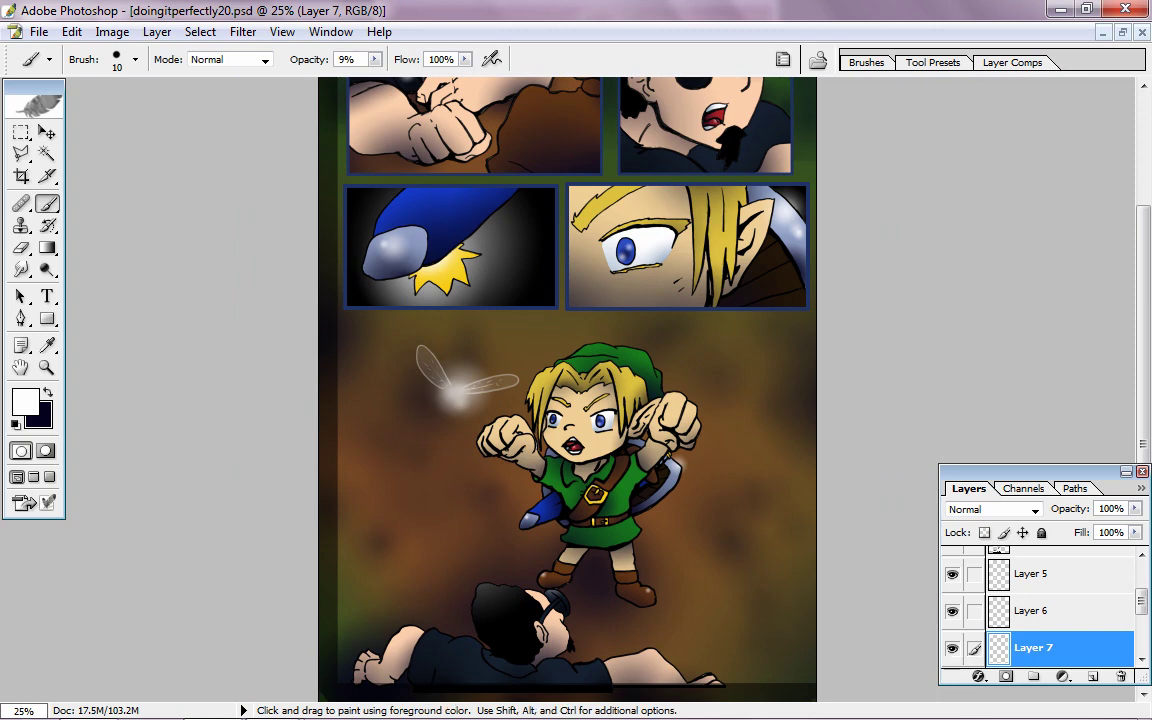
Delete Layer 6, then drag a white radial gradient over the orb on Layer 5
left_click(1040, 610)
key("Delete")
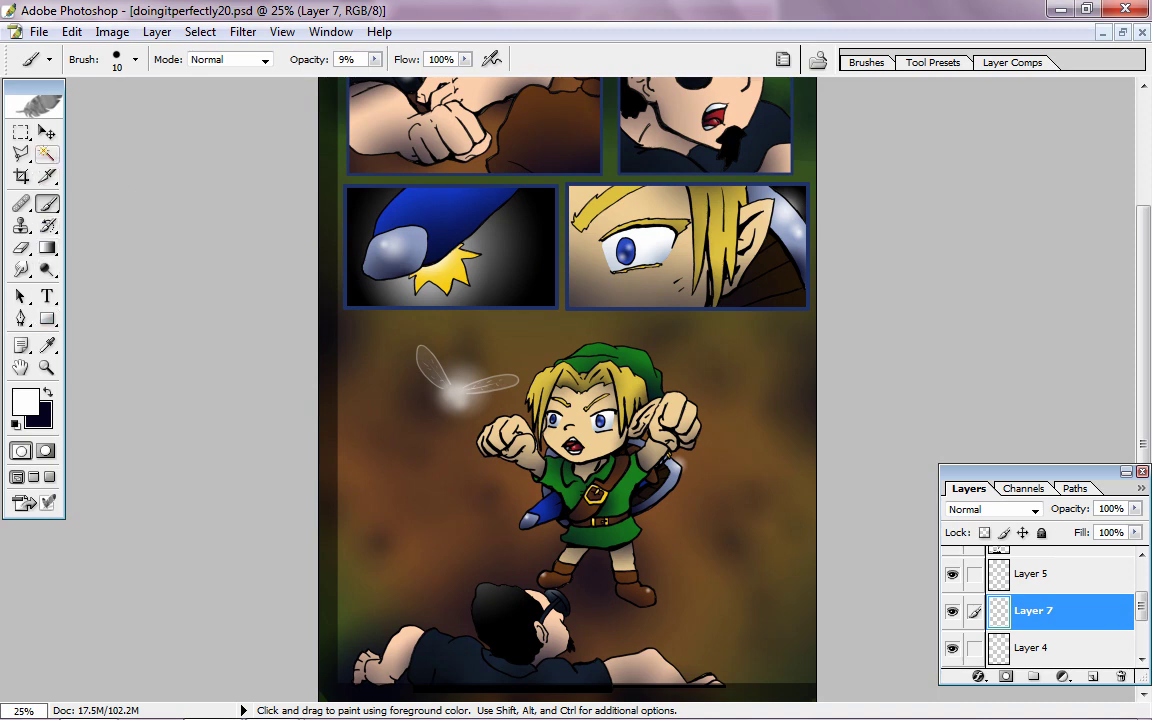
left_click(46, 247)
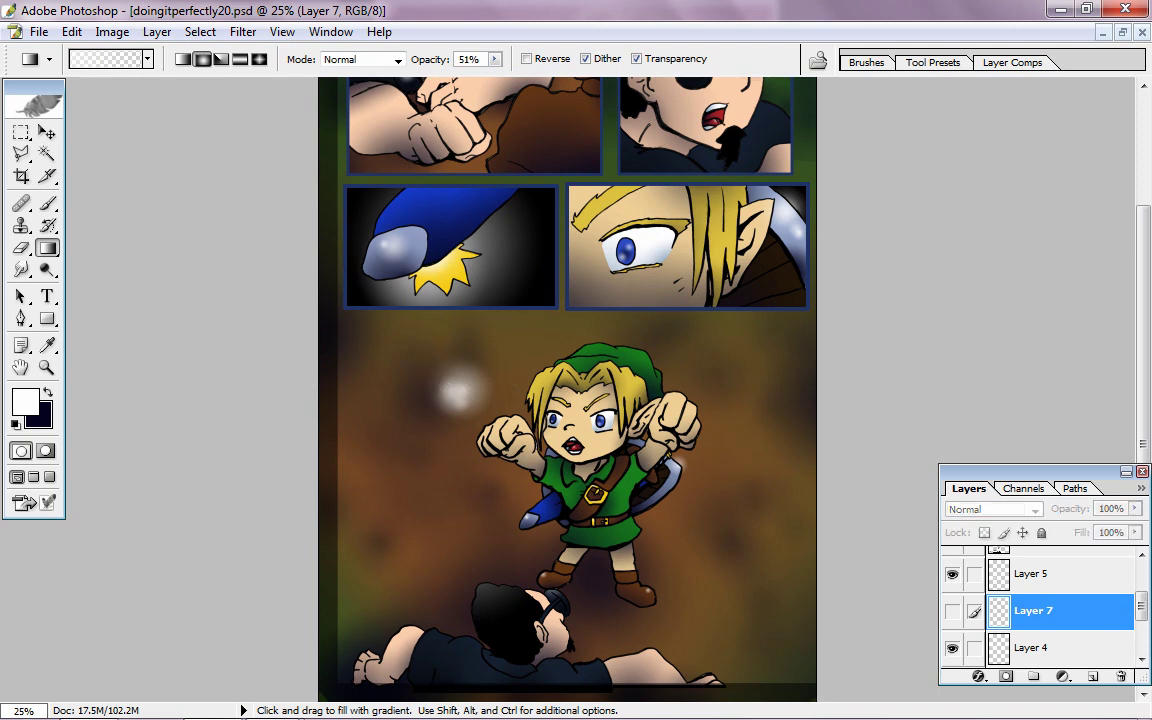
key("alt+bracketright")
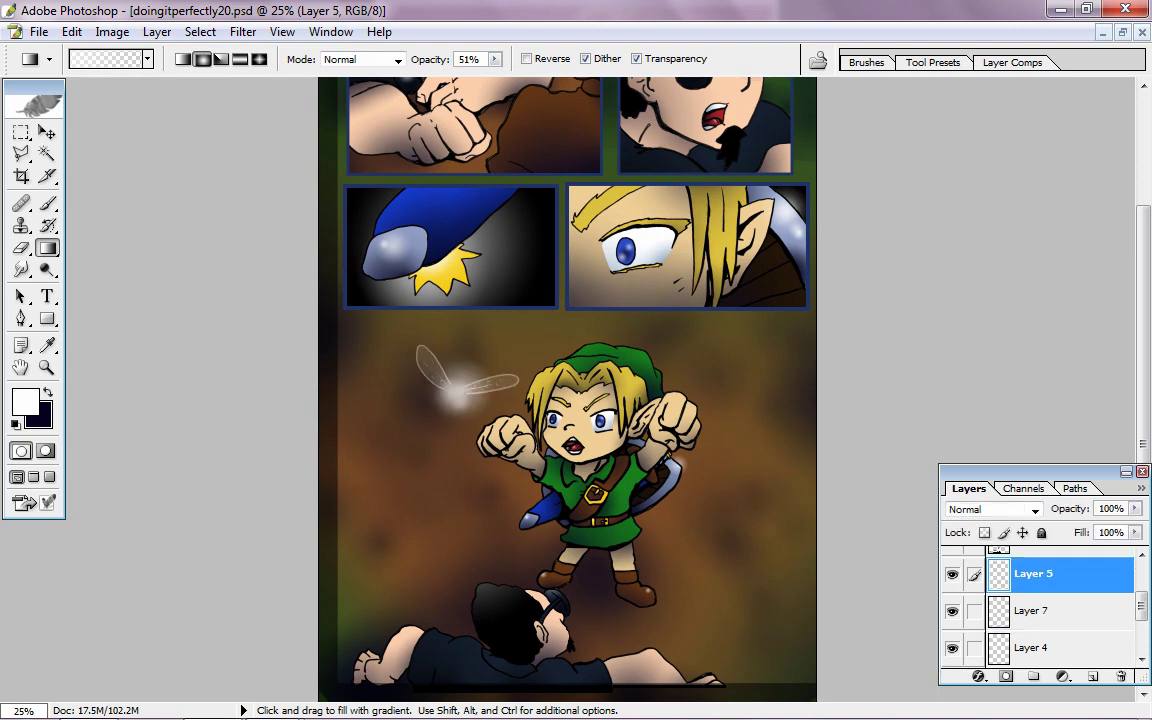
left_click_drag(456, 389, 466, 389)
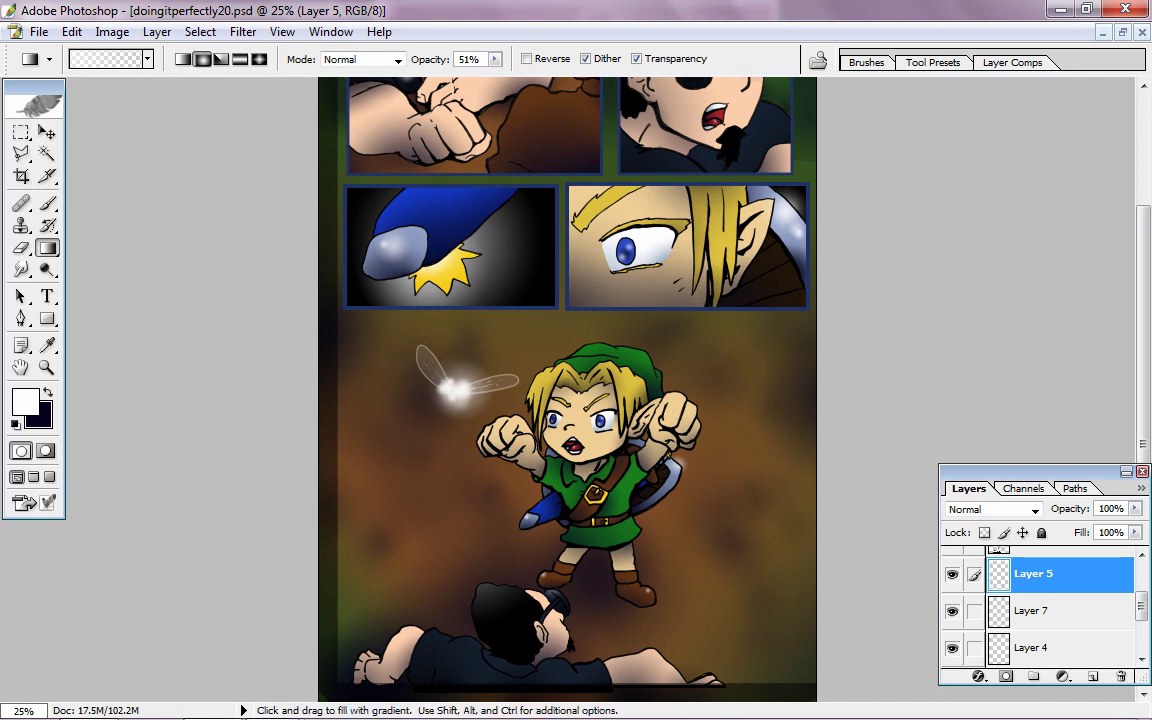
key("ctrl+minus")
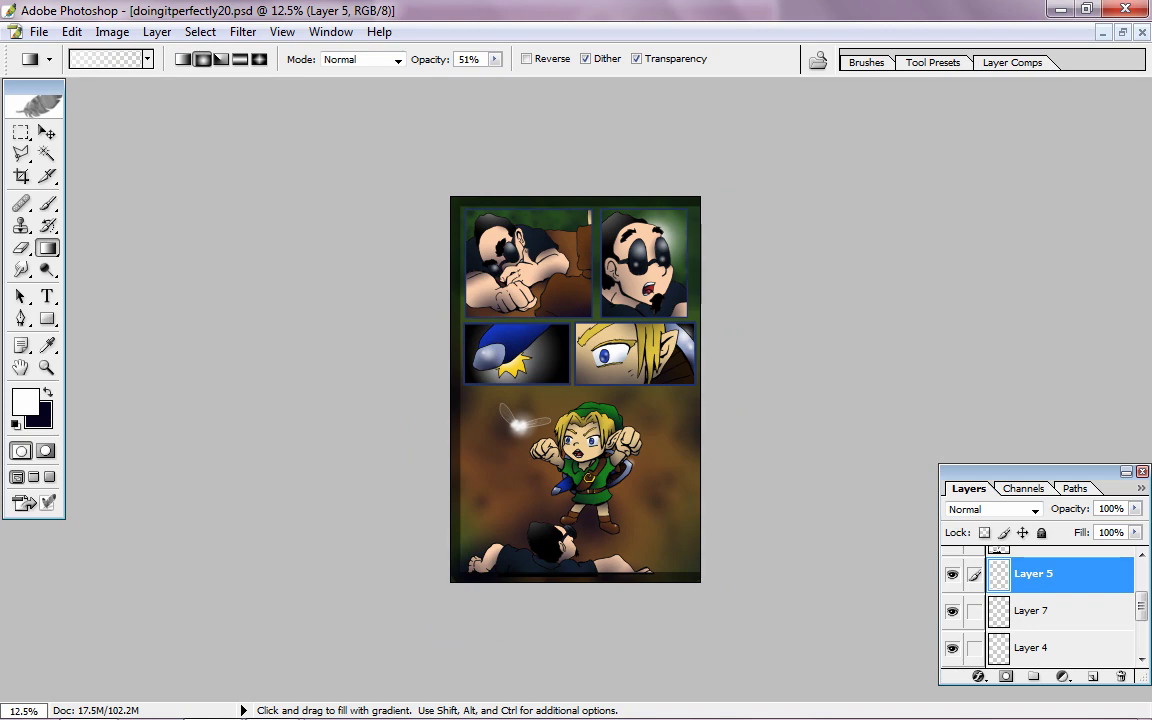
Undo the stray glow spot and layer two more white radial gradients onto the orb
key("ctrl+plus")
key("ctrl+plus")
key("ctrl+plus")
key("ctrl+plus")
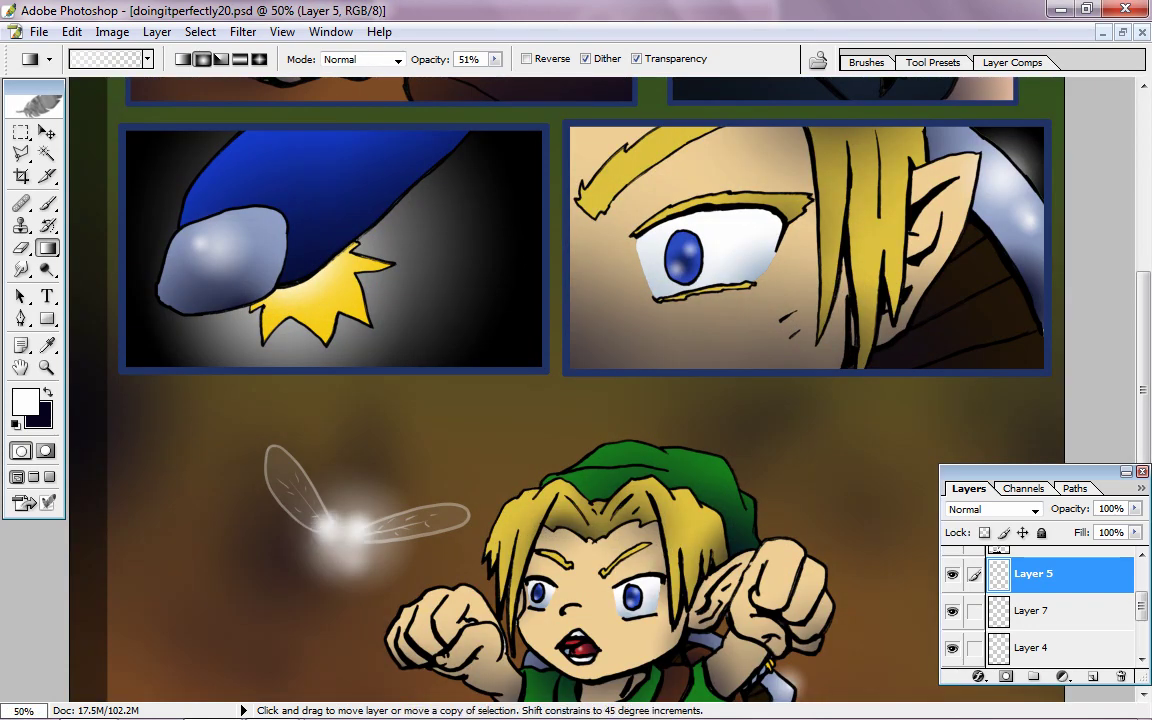
key("ctrl+z")
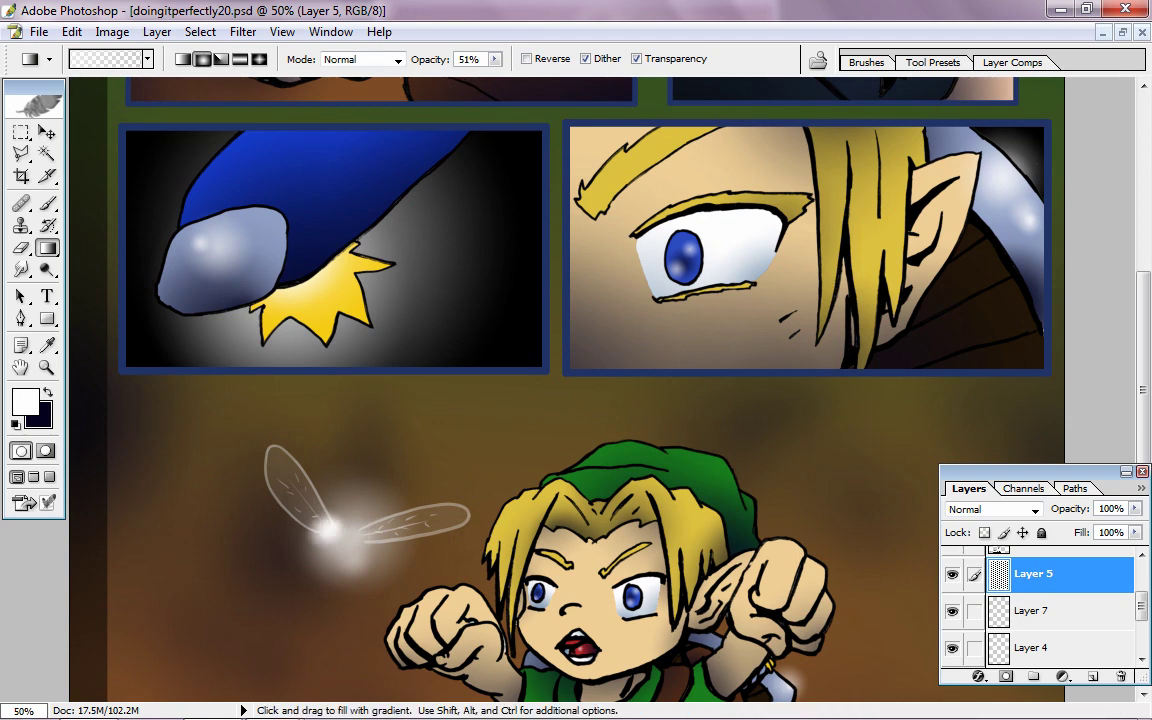
left_click_drag(352, 533, 362, 540)
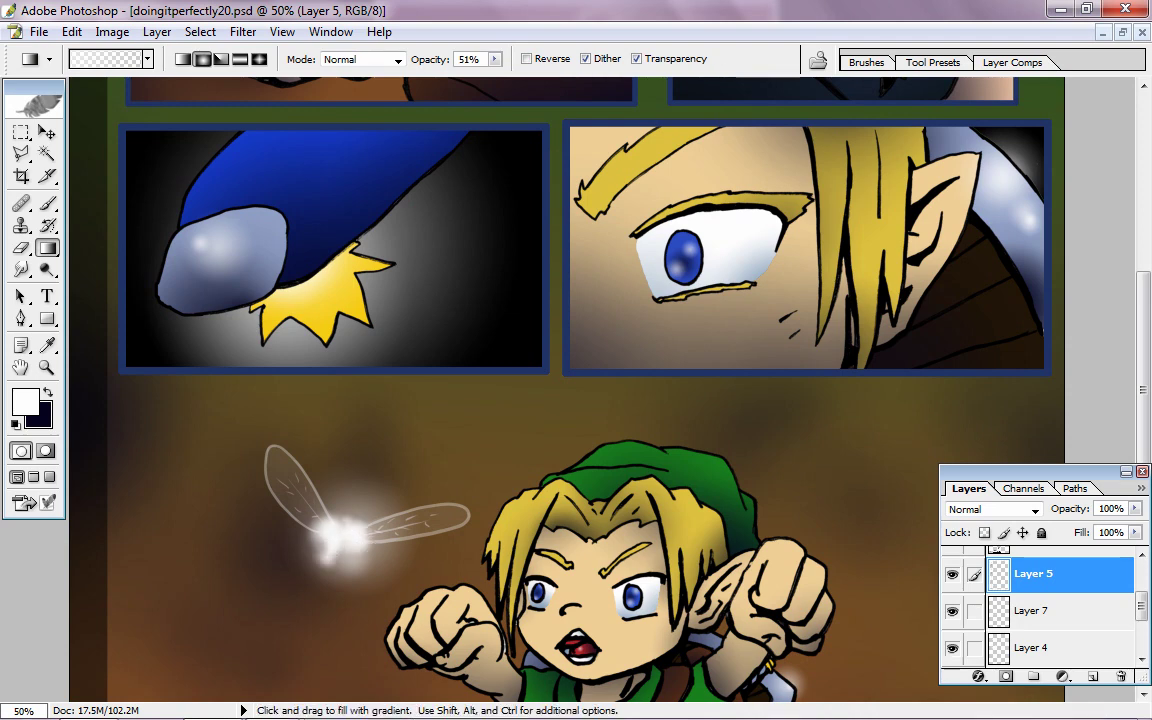
left_click_drag(304, 466, 281, 478)
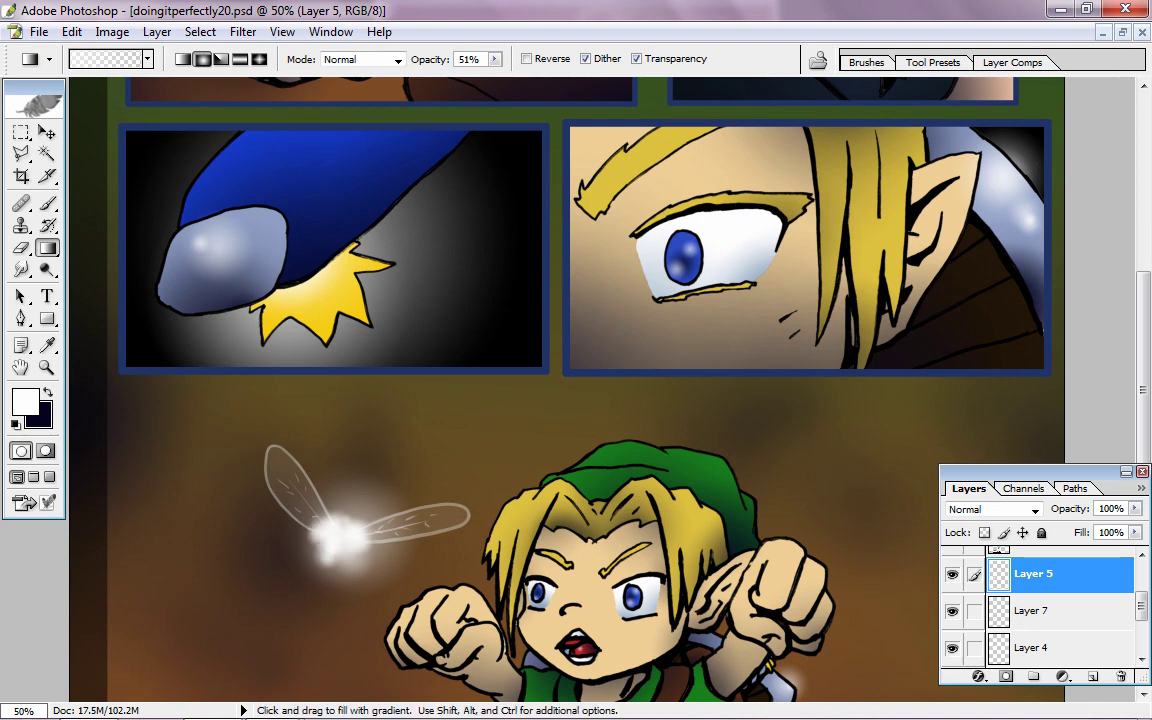
key("ctrl+minus")
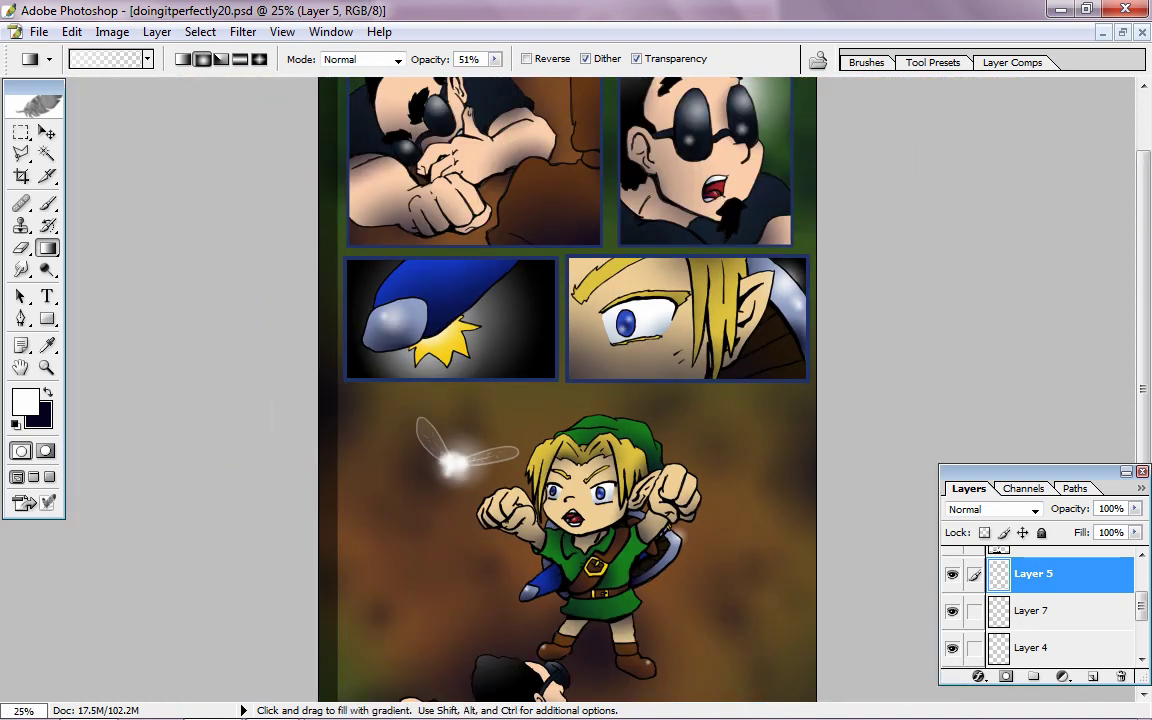
Try lower opacity values on glow Layer 5, leaving it at 100%
left_click(1135, 508)
mouse_move(1135, 526)
left_mouse_down()
mouse_move(1089, 526)
mouse_move(1135, 526)
left_mouse_up()
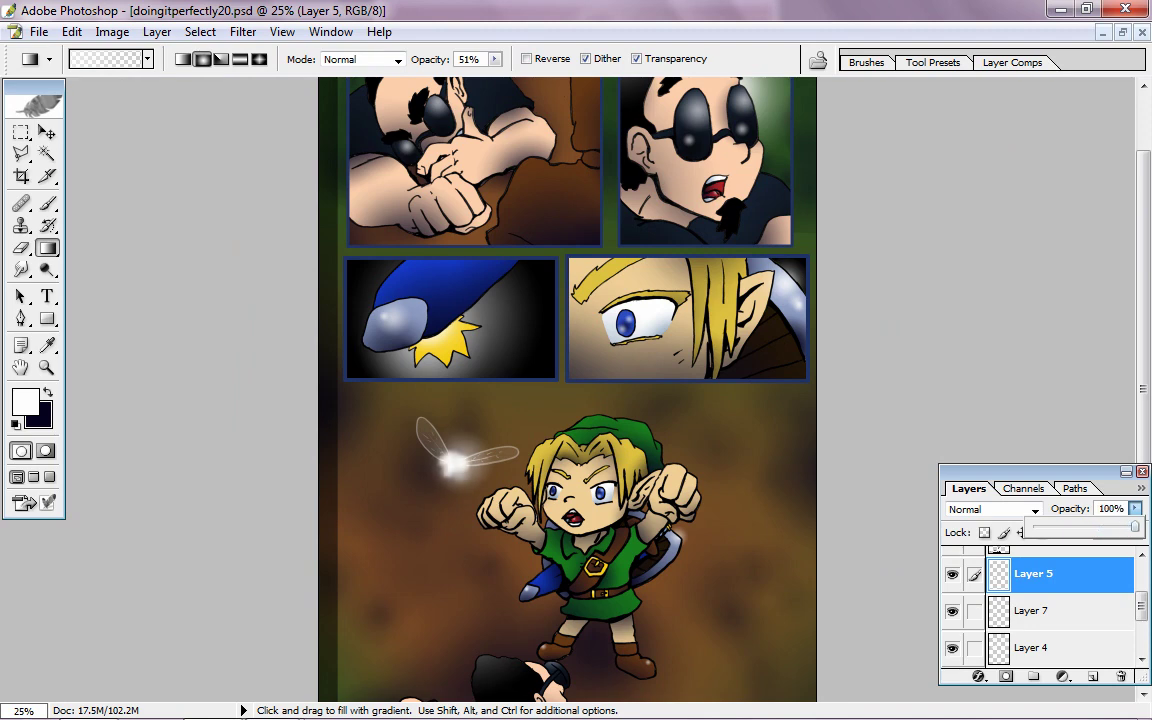
key("ctrl+minus")
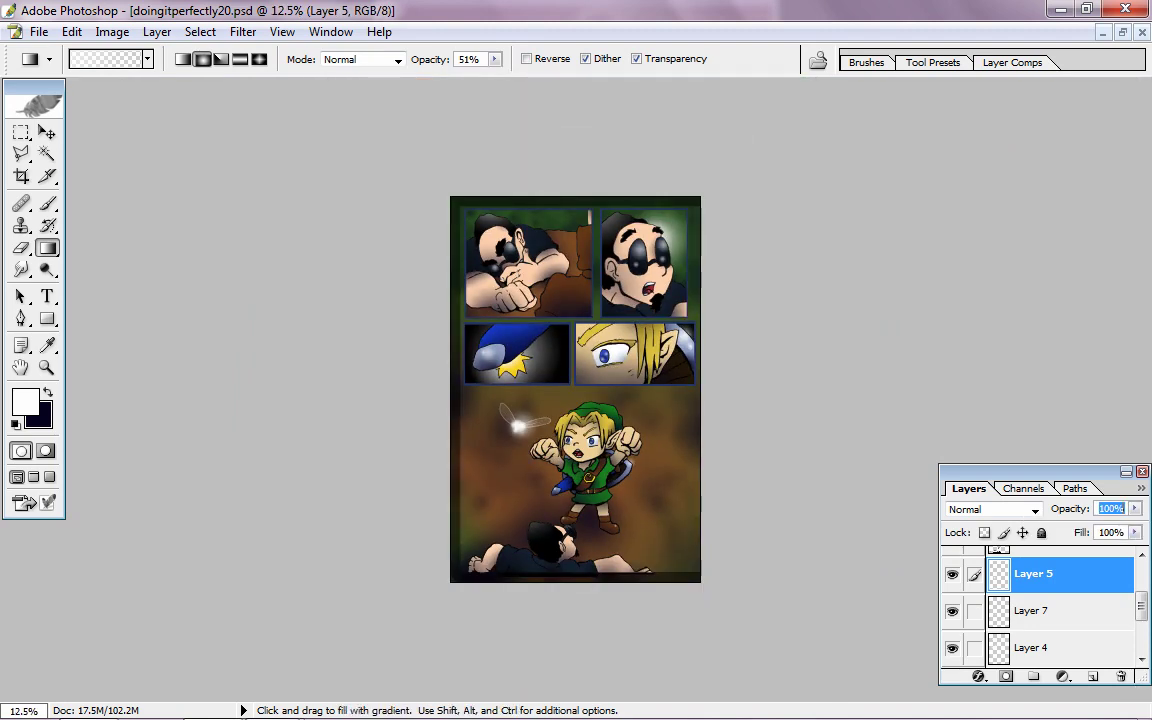
key("ctrl")
Set the gradient opacity to 72% and make Layer 7 the active layer
key("ctrl+plus")
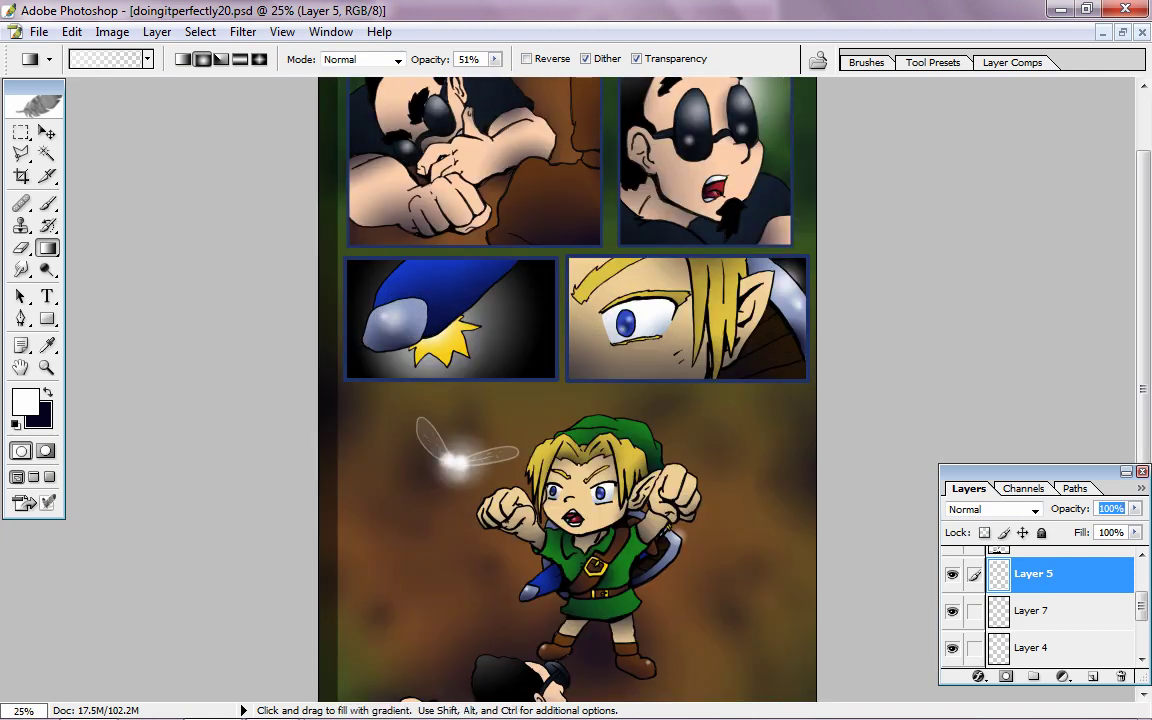
left_click_drag(493, 59, 466, 71)
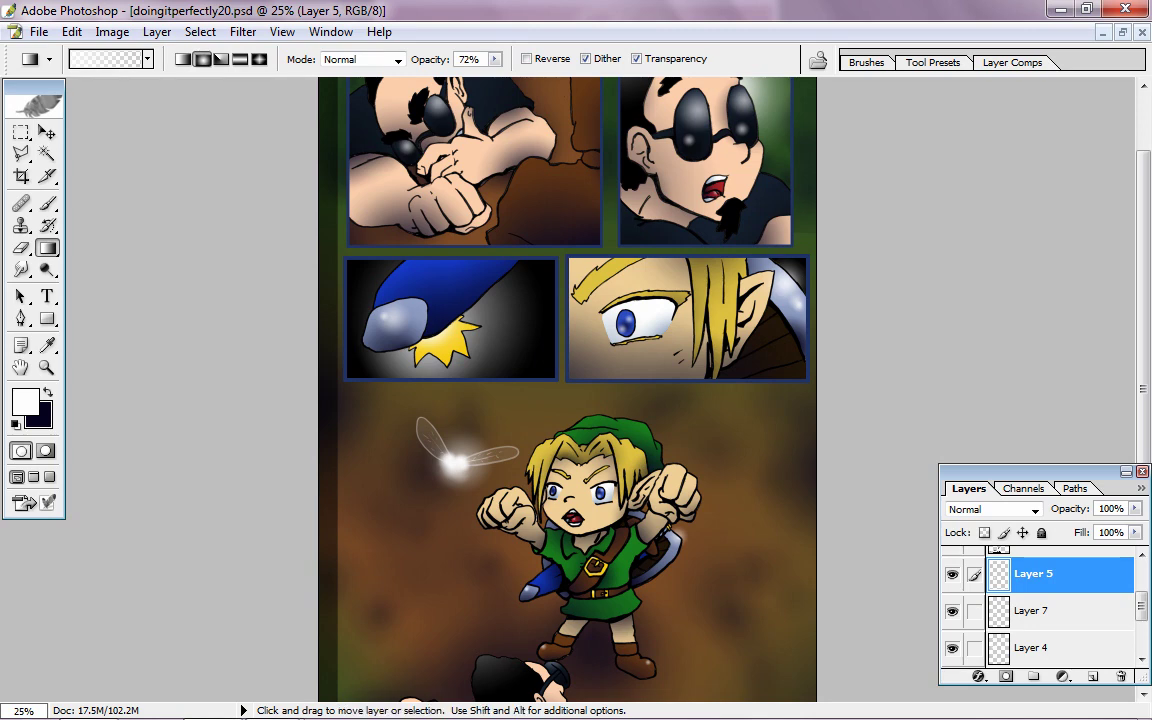
key("ctrl+minus")
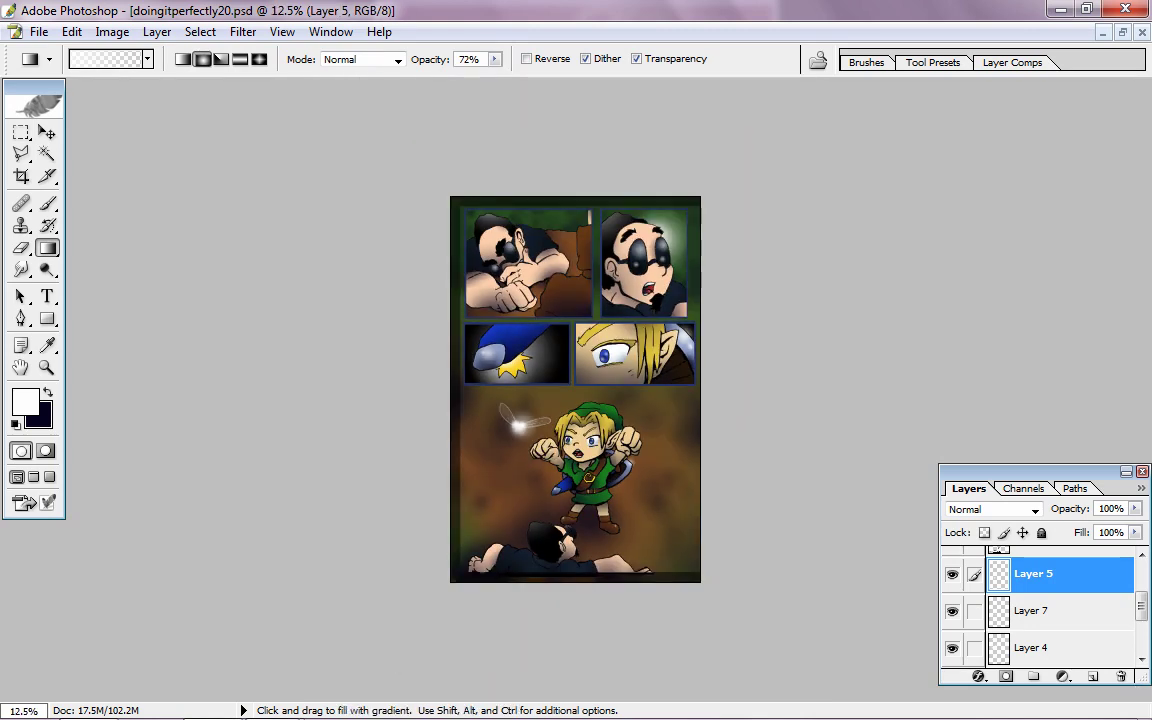
key("alt+bracketleft")
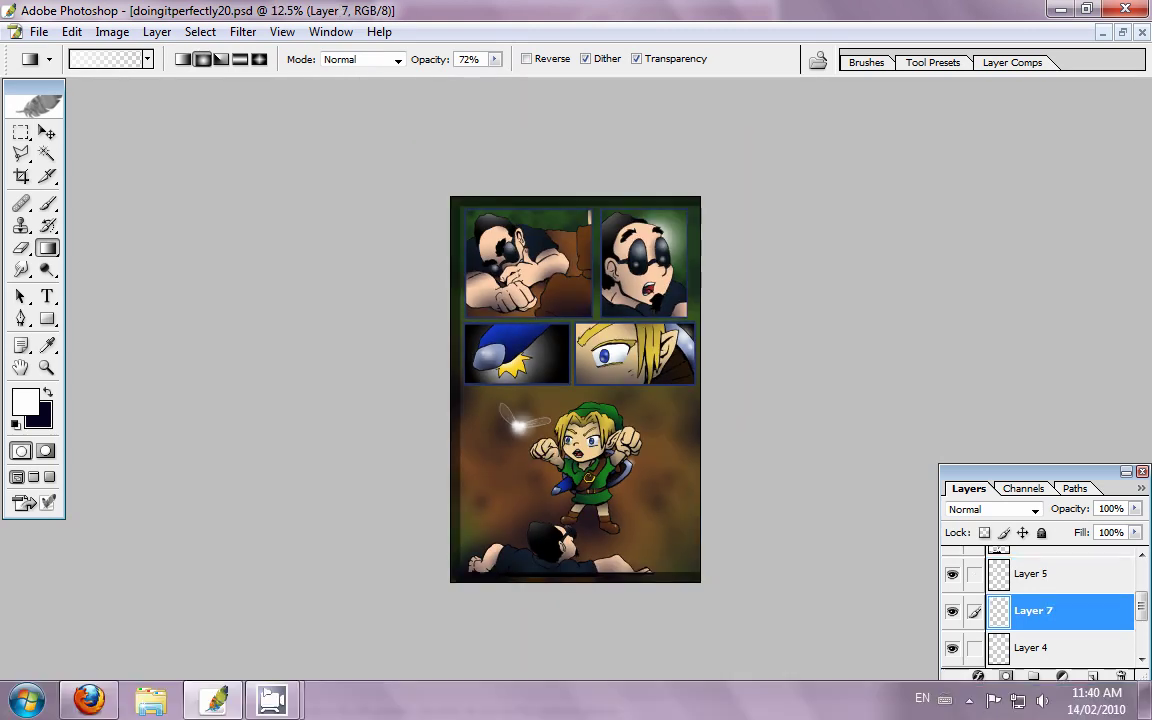